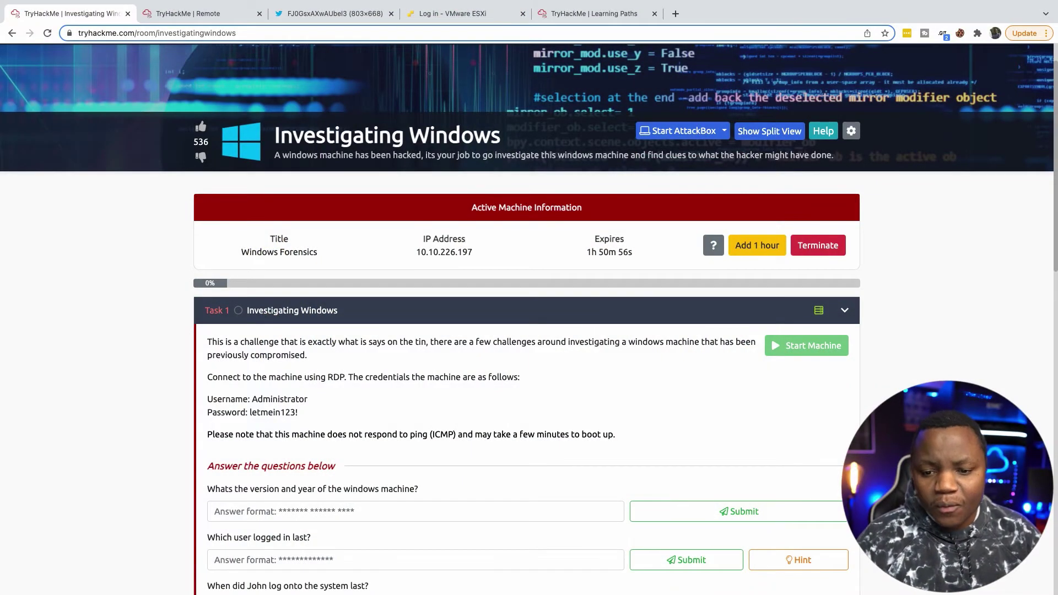
# - Switch to the Cyber Defense learning path tab, which shows 42% path progress
pyautogui.scroll(-1, 529, 318)
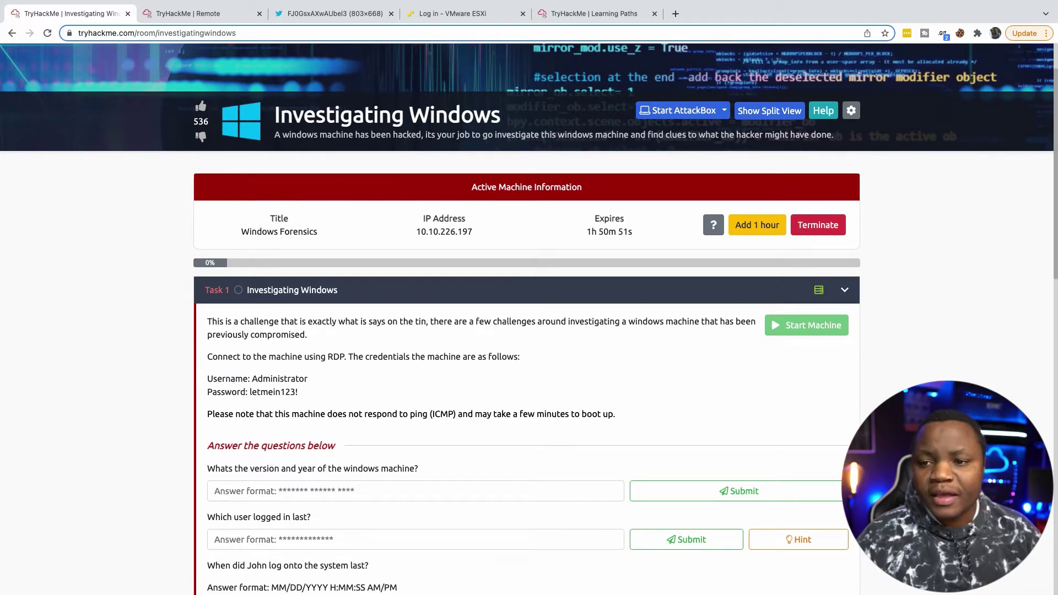
pyautogui.hotkey('ctrl', 'shift', 'Tab')
pyautogui.scroll(10, 474, 220)
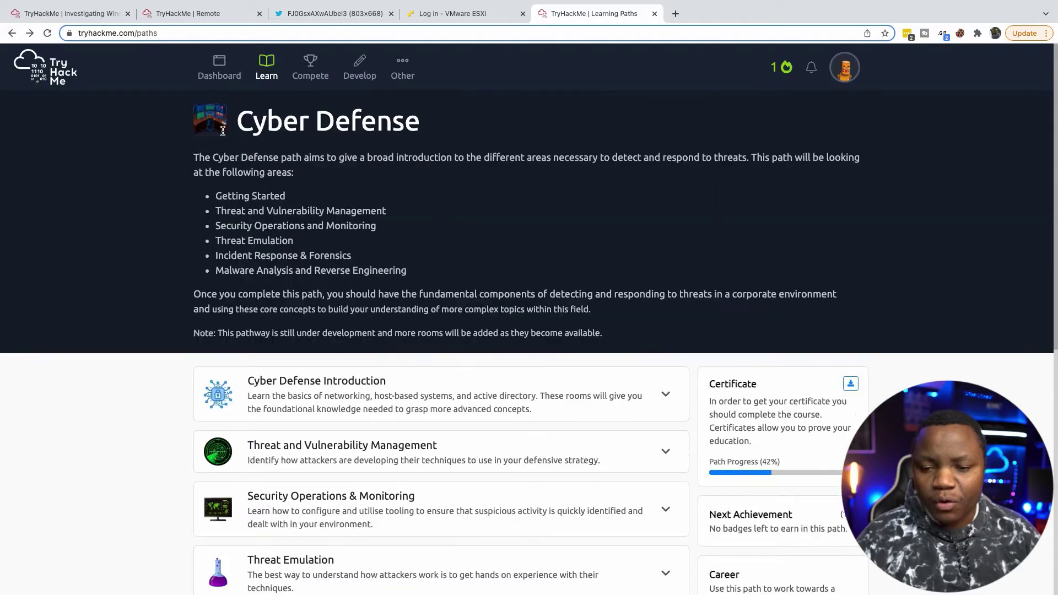
# - Go from Dashboard to Learn and the Cyber Defense path, then open Investigating Windows under Incident Response and Forensics
pyautogui.click(231, 72)
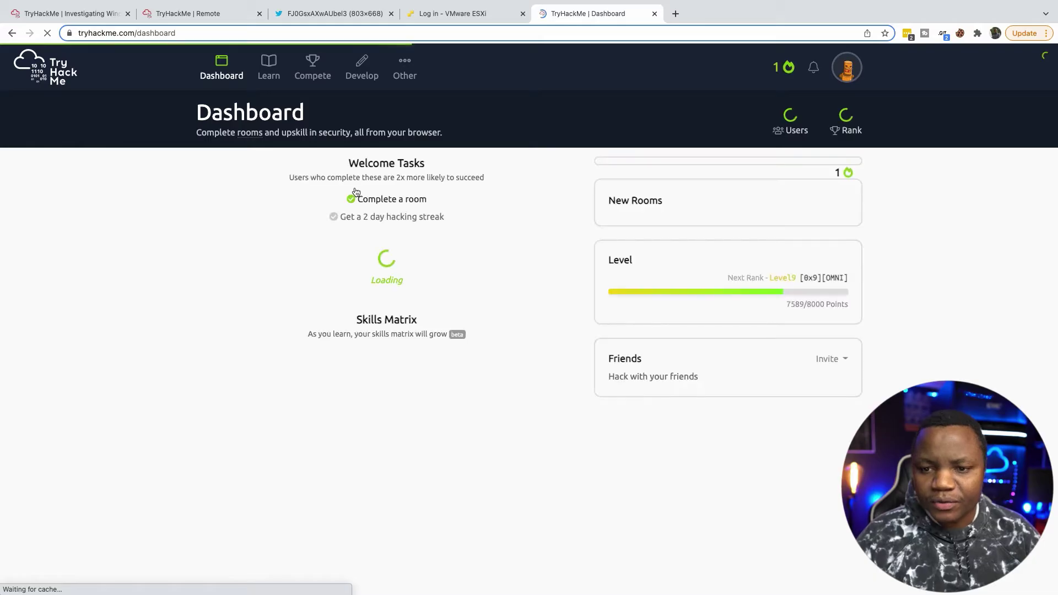
pyautogui.click(266, 66)
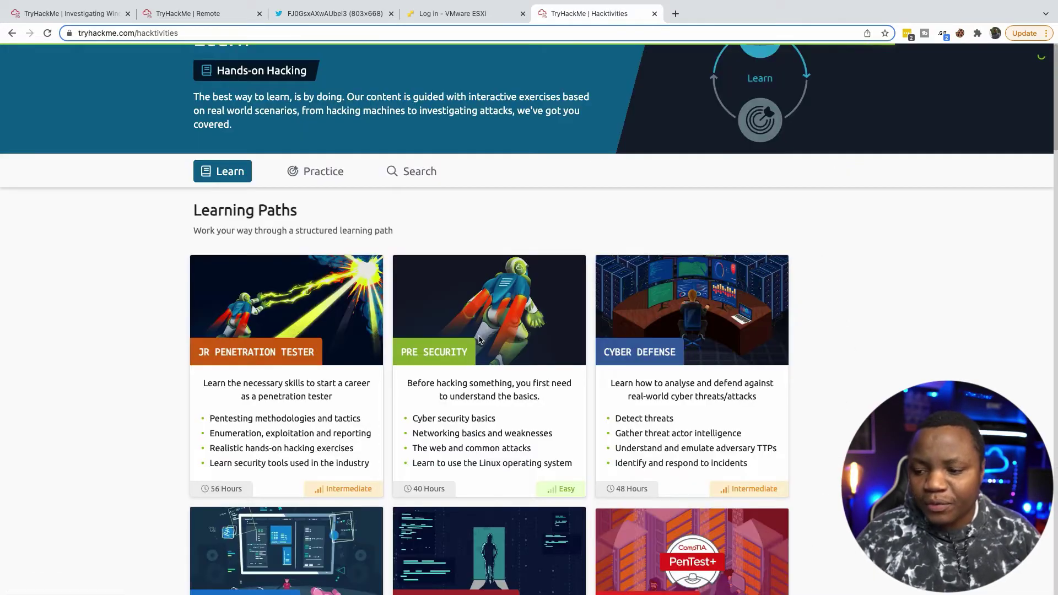
pyautogui.click(639, 379)
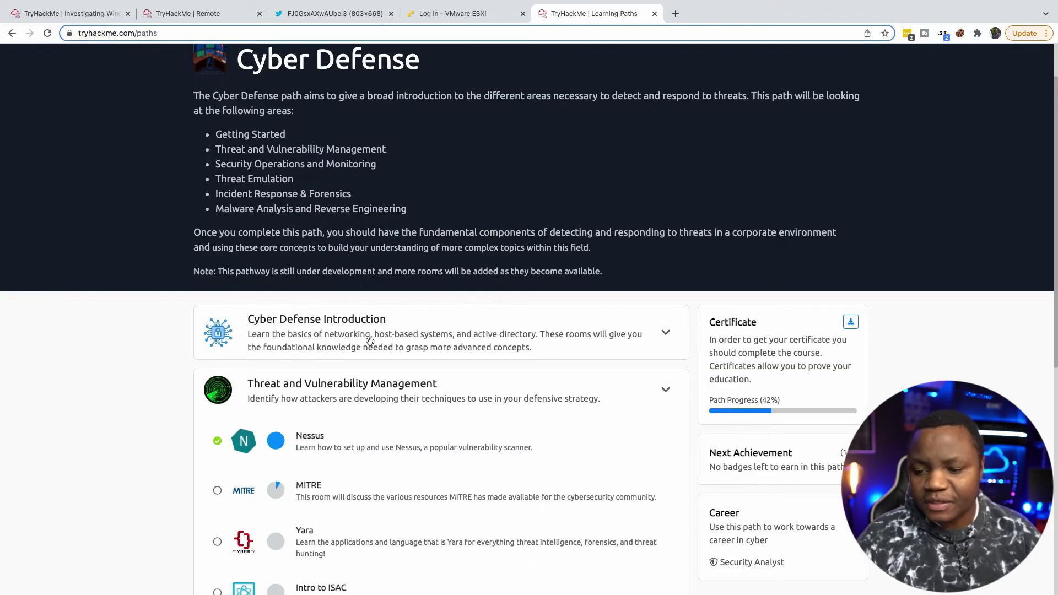
pyautogui.scroll(-3, 570, 327)
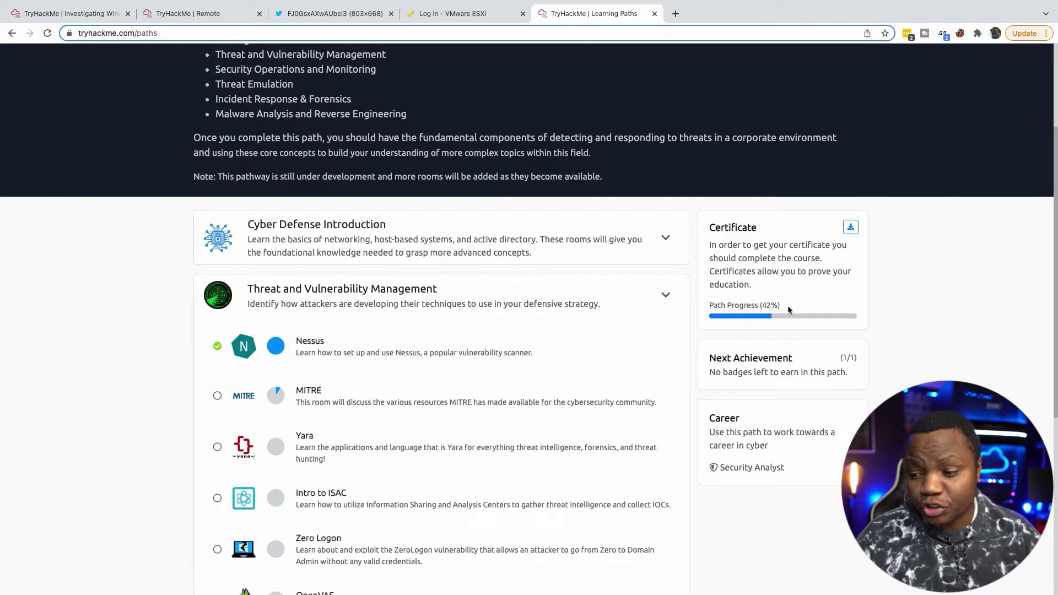
pyautogui.scroll(-6, 352, 363)
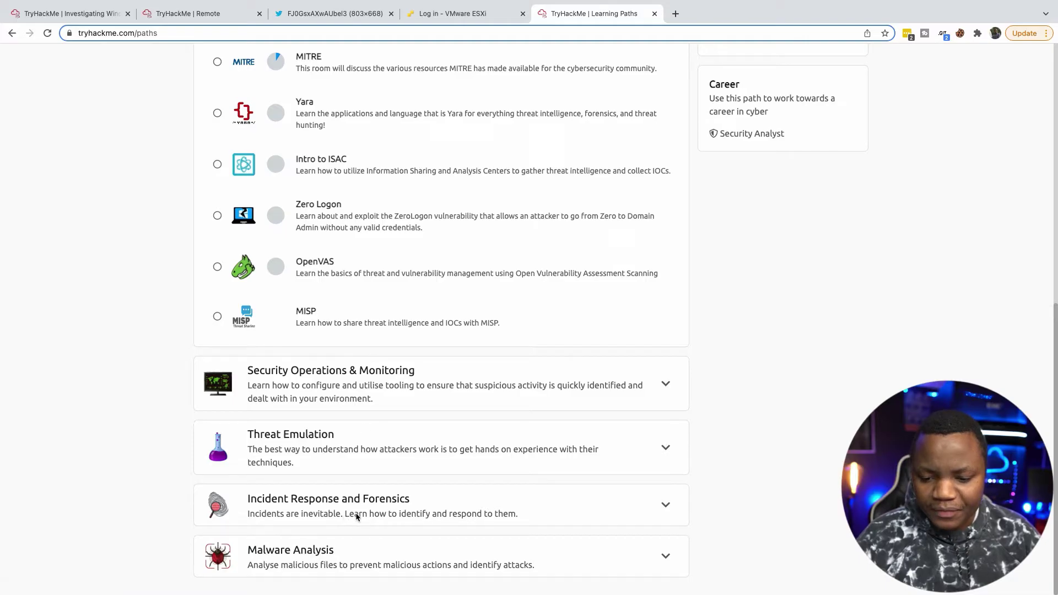
pyautogui.click(664, 507)
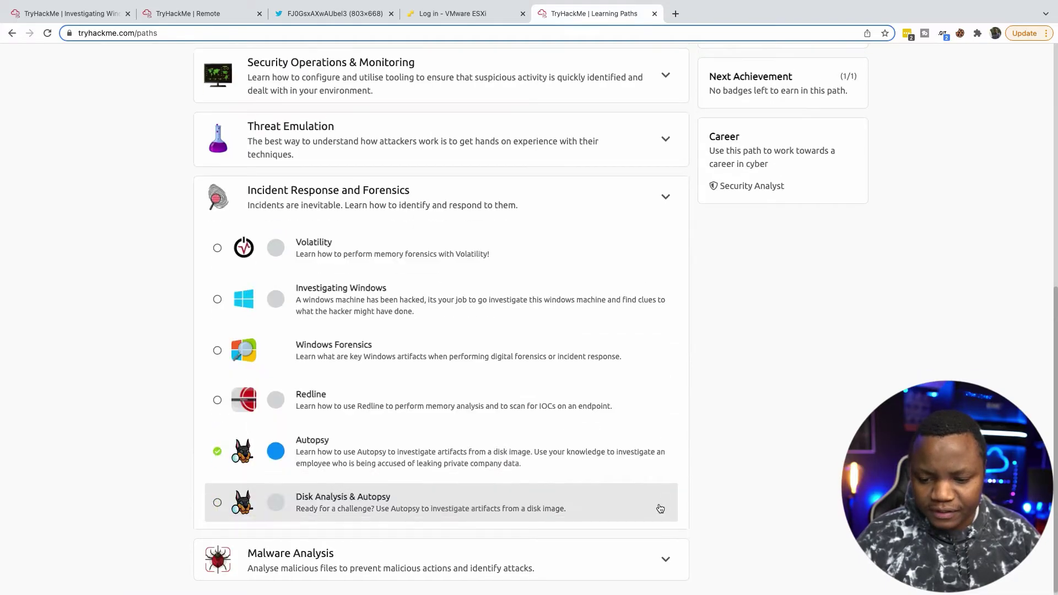
pyautogui.click(325, 298)
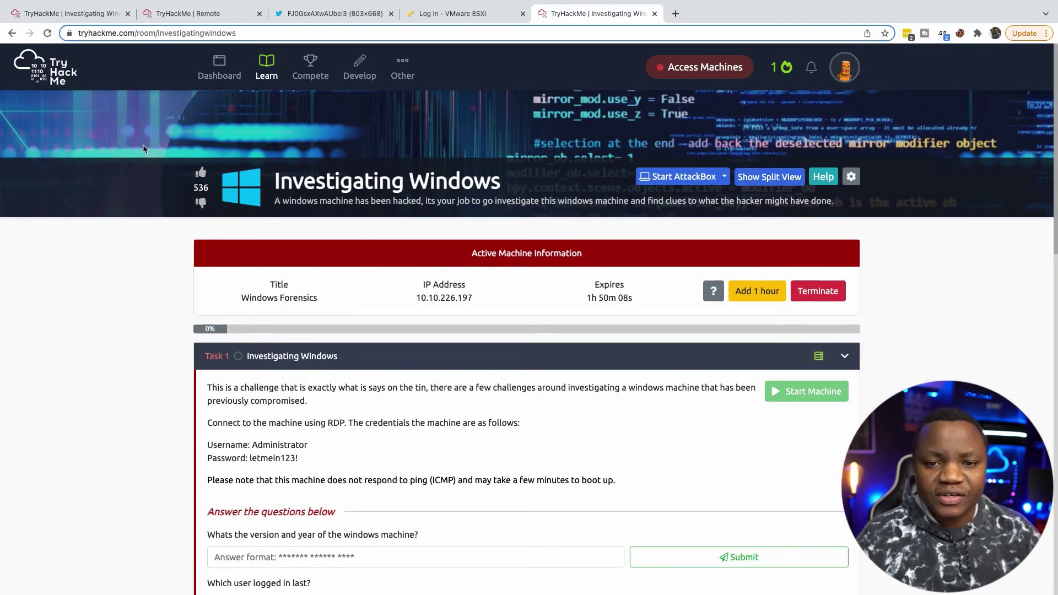
# - Highlight the room's first question, then search for PowerShell on the remote Windows desktop
pyautogui.click(68, 17)
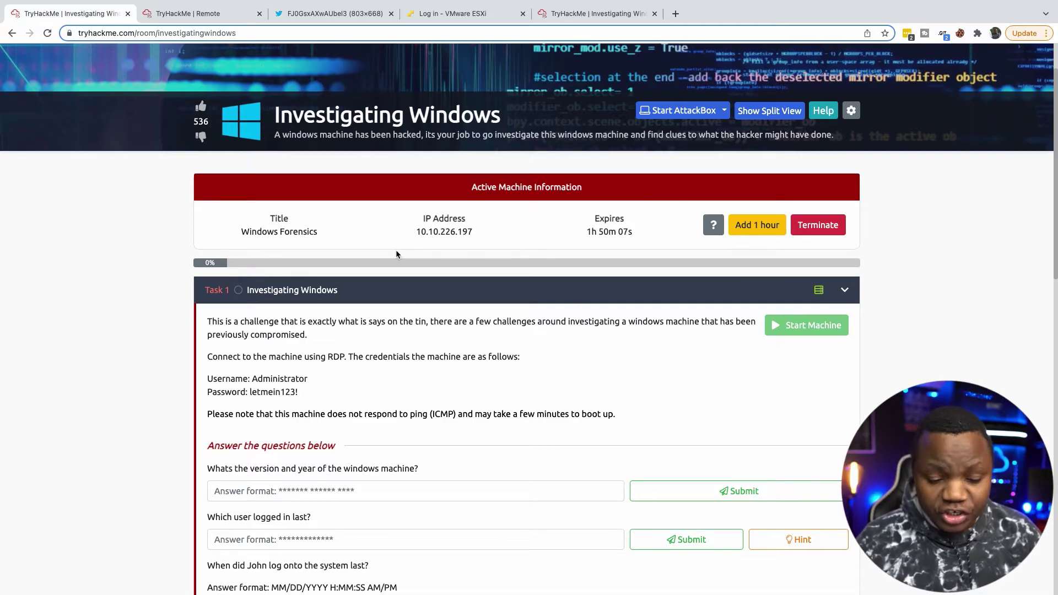
pyautogui.scroll(-2, 328, 336)
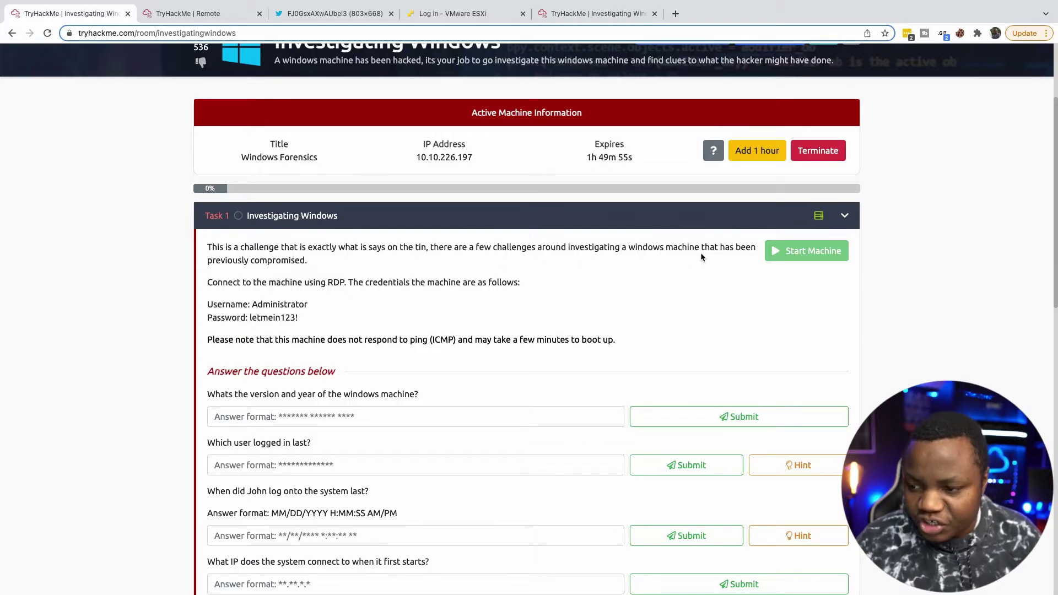
pyautogui.scroll(-1, 265, 295)
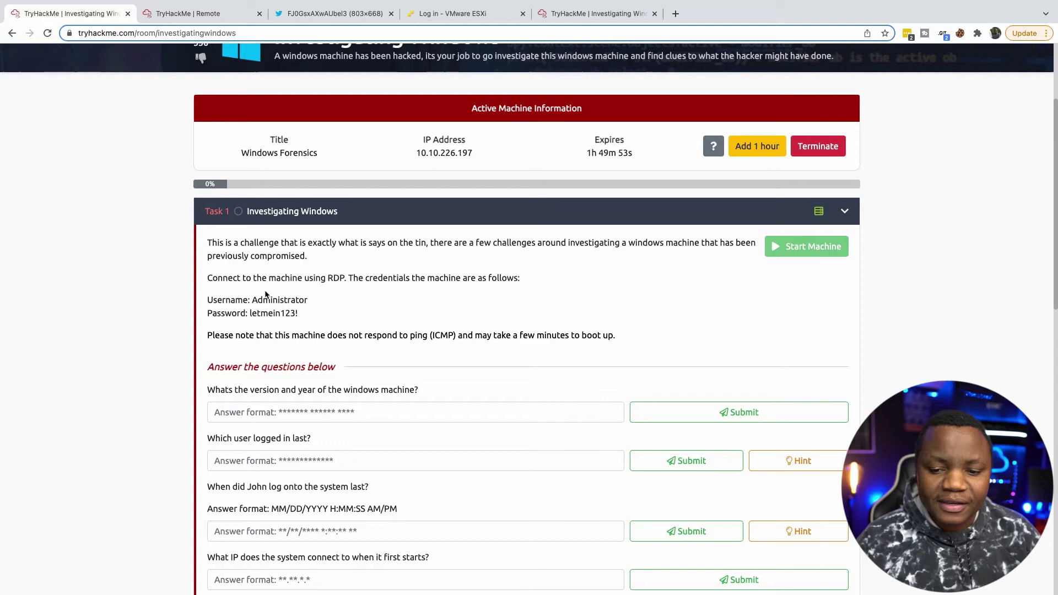
pyautogui.scroll(-3, 265, 295)
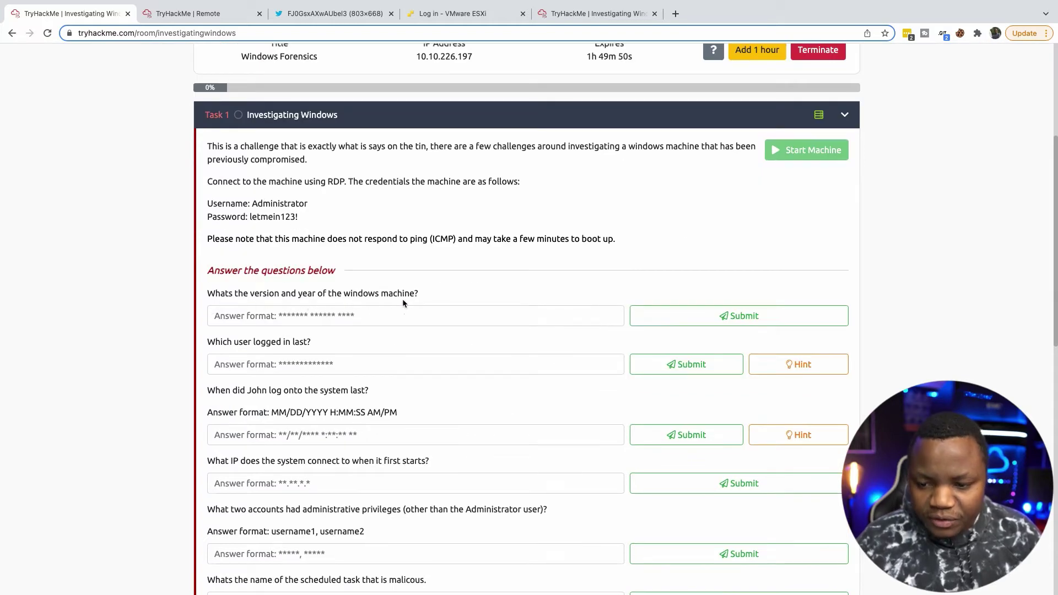
pyautogui.moveTo(417, 293); pyautogui.dragTo(205, 293)
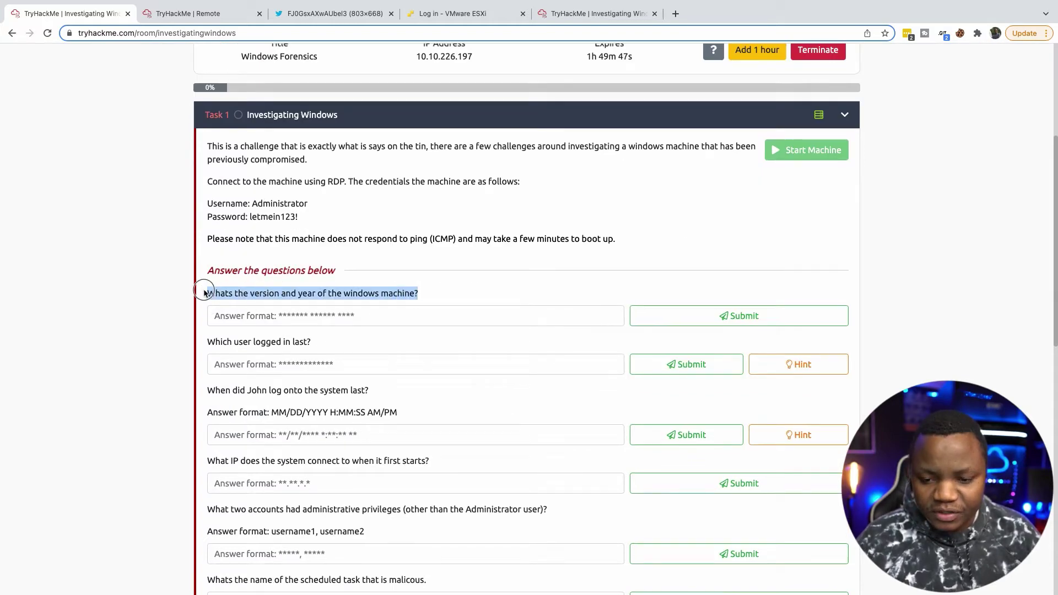
pyautogui.hotkey('ctrl', 'Tab')
pyautogui.click(14, 586)
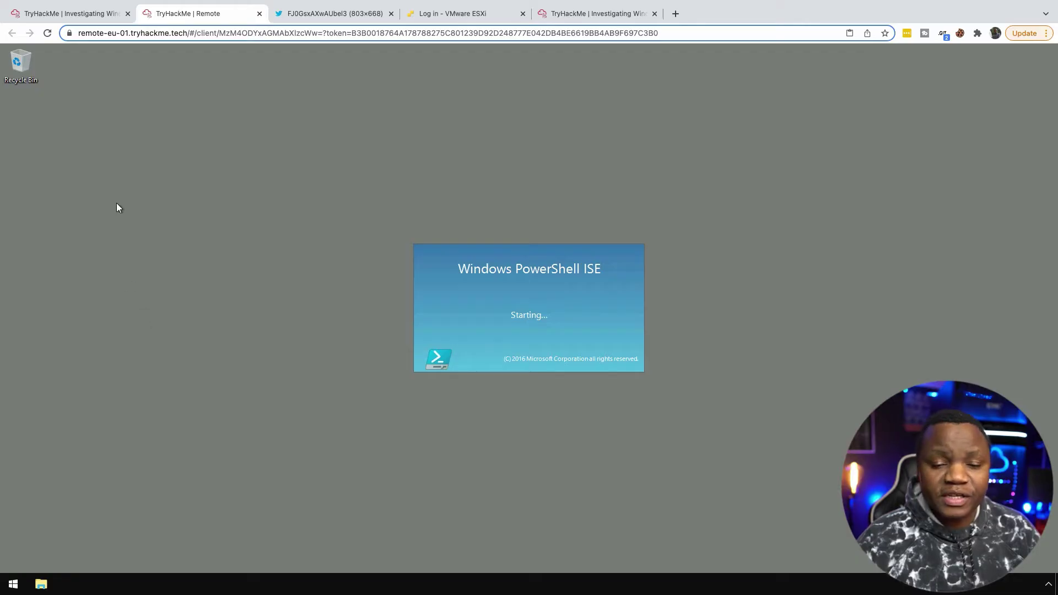
# - Run systeminfo in the ISE console and select the OS Name line showing Windows Server 2016 Datacenter
pyautogui.click(72, 13)
pyautogui.click(193, 14)
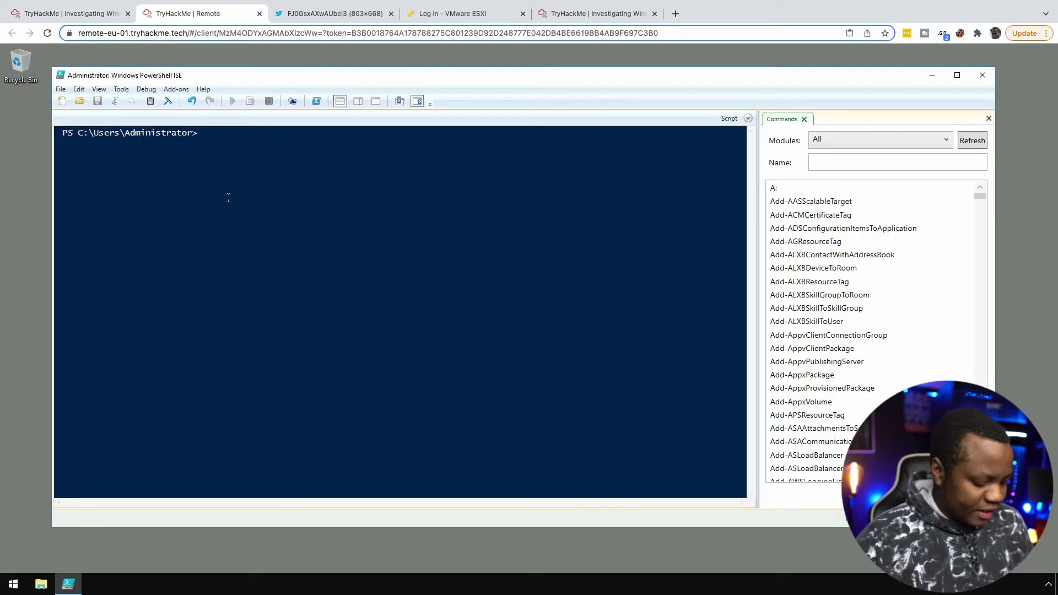
pyautogui.write('sysin')
pyautogui.press('BackSpace')
pyautogui.press('BackSpace')
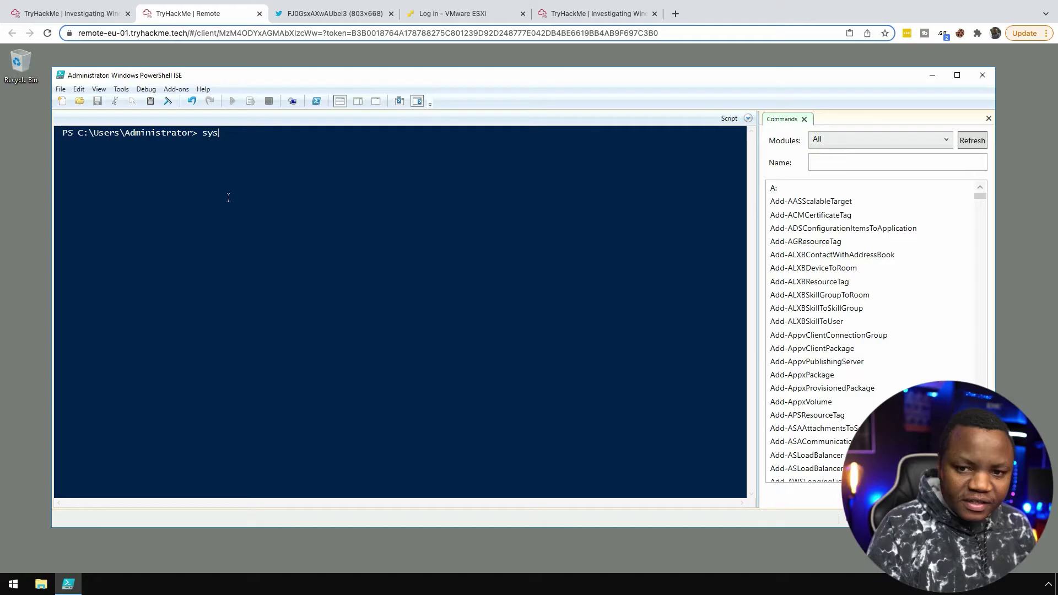
pyautogui.press('BackSpace')
pyautogui.write('steminfo')
pyautogui.press('Return')
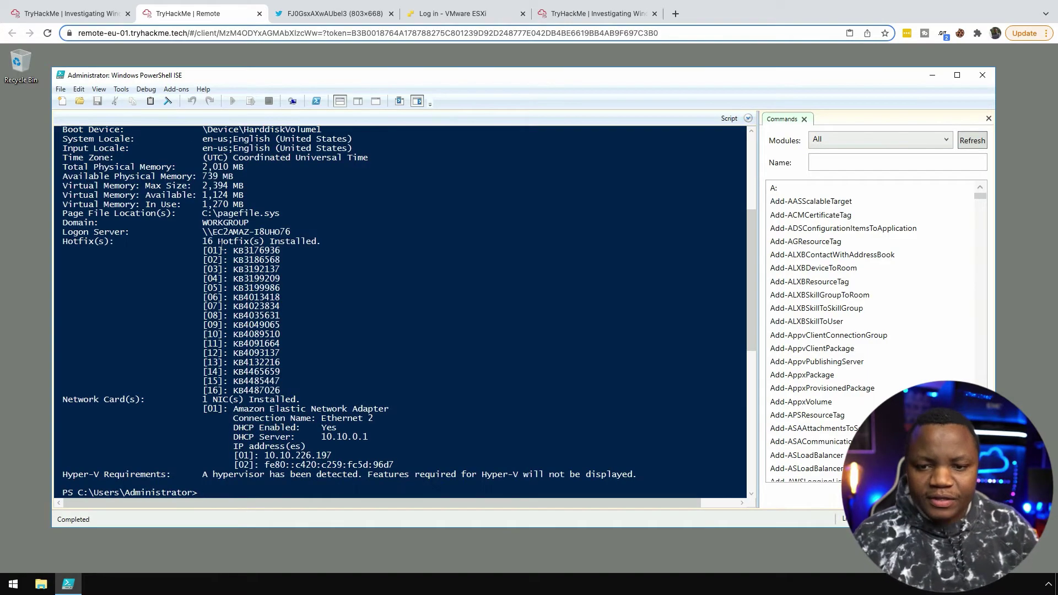
pyautogui.scroll(7, 221, 247)
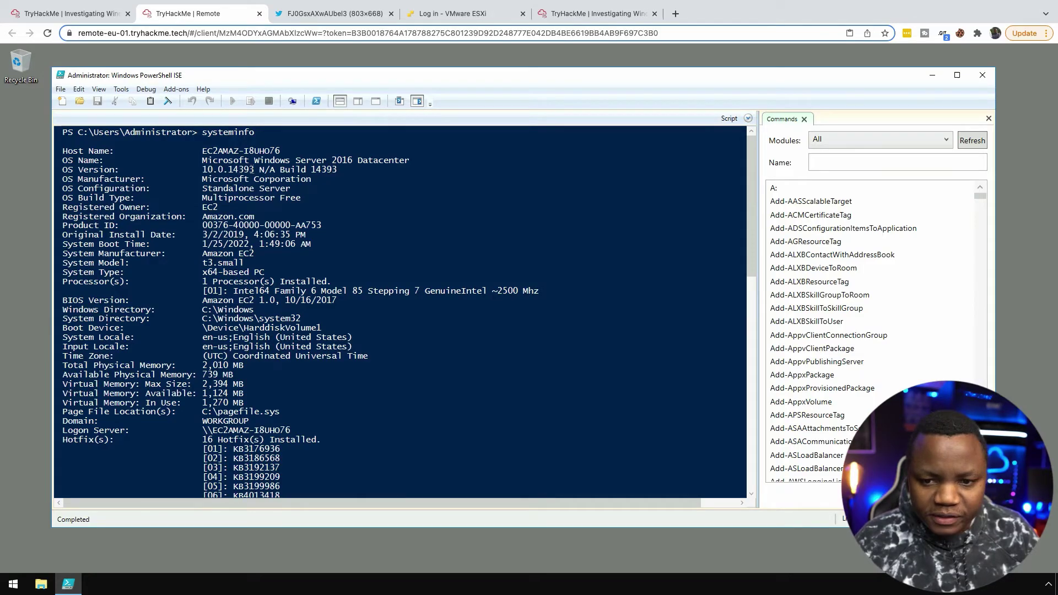
pyautogui.moveTo(337, 169); pyautogui.dragTo(190, 169)
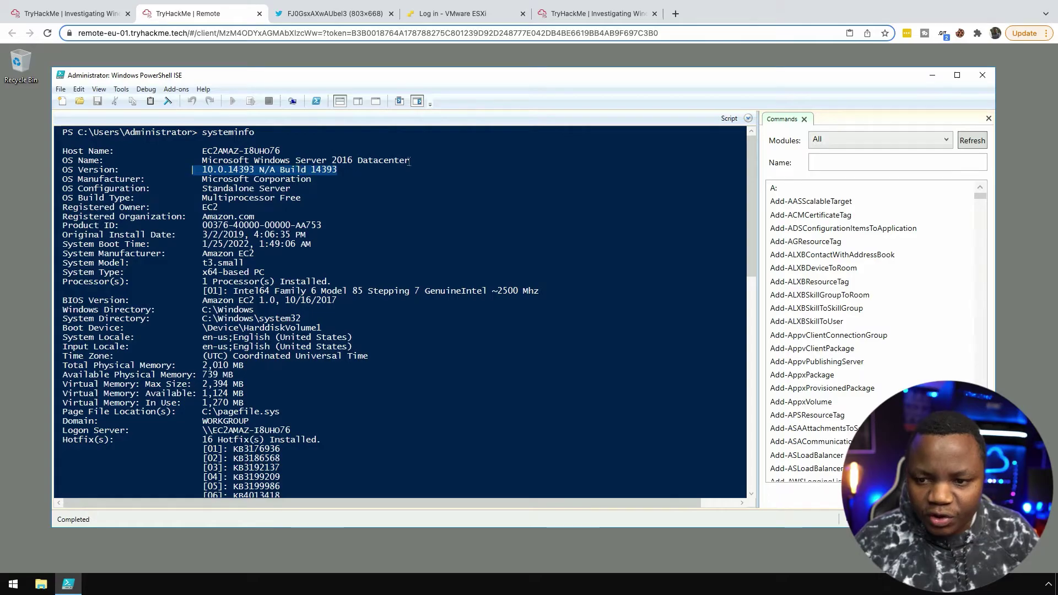
pyautogui.tripleClick(297, 160)
# - Submit 'Windows Server 2016' as the answer to the first question
pyautogui.hotkey('ctrl', 'shift', 'Tab')
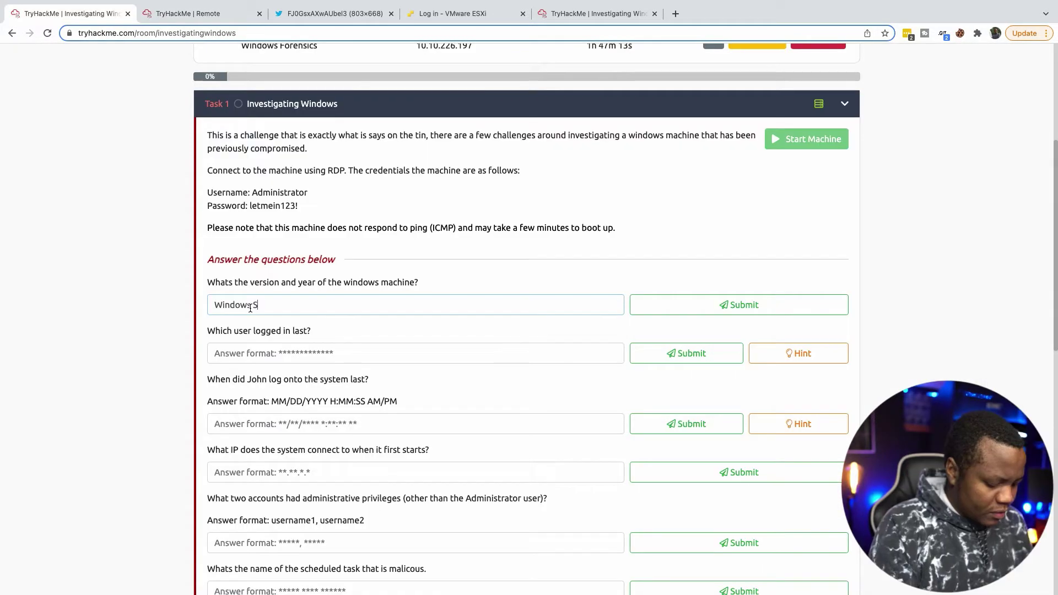
pyautogui.write('erver 2016')
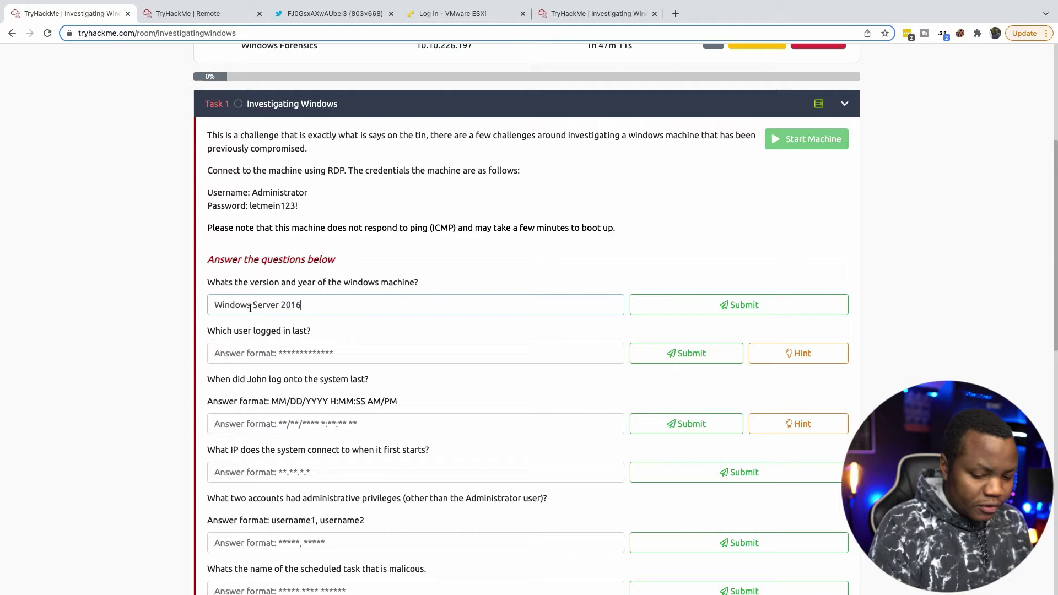
pyautogui.click(677, 316)
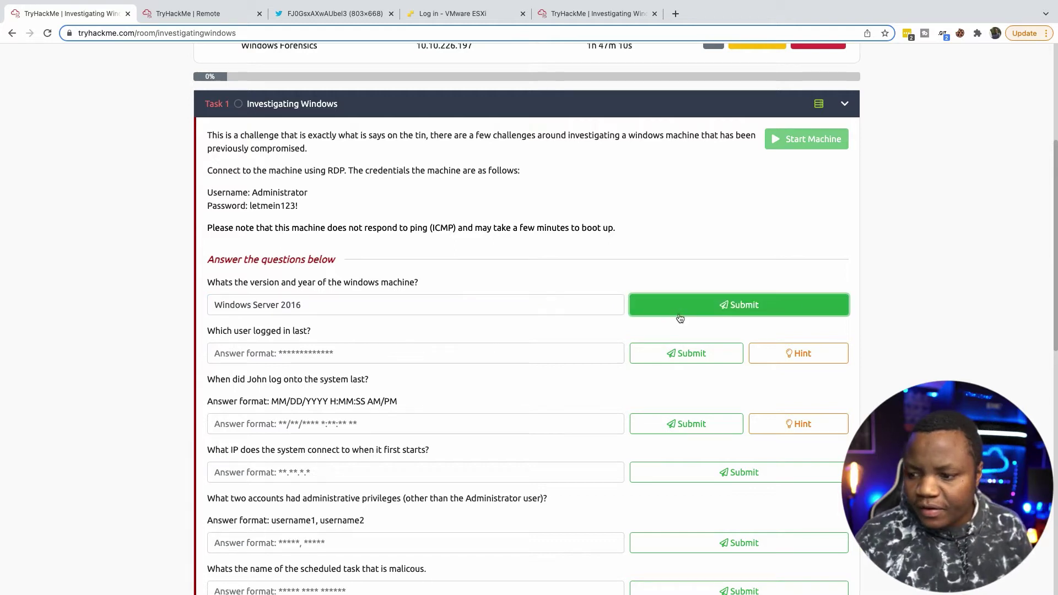
pyautogui.scroll(-2, 309, 330)
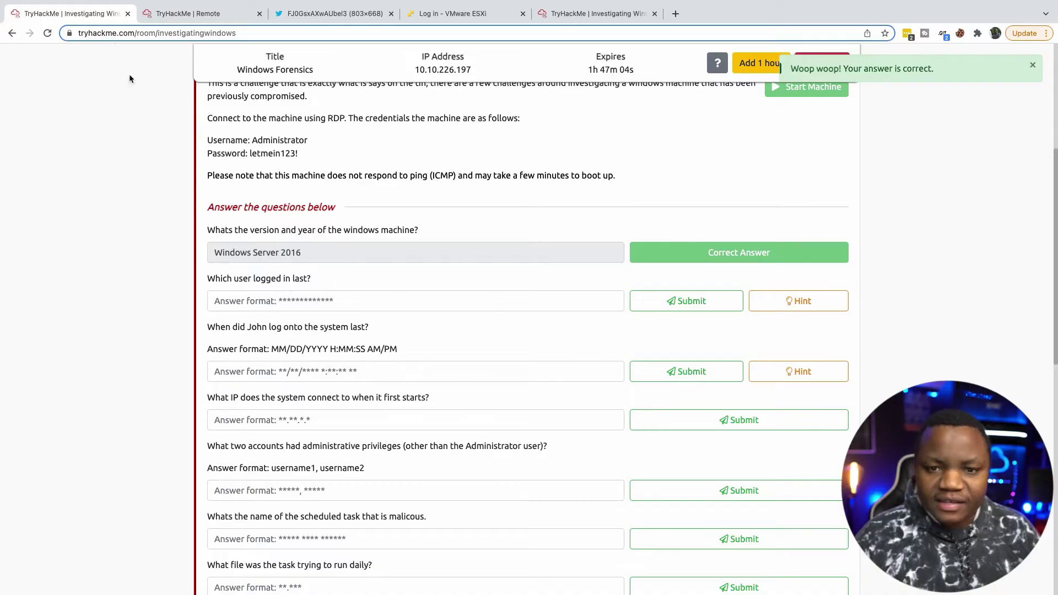
# - Run net user to list the machine's local user accounts
pyautogui.click(185, 13)
pyautogui.write('net user')
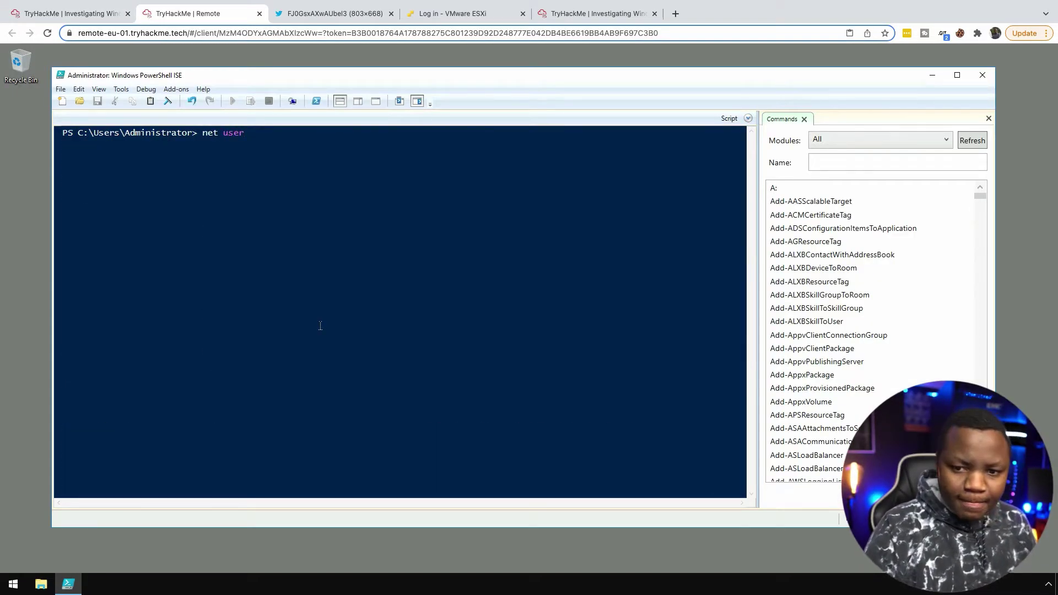
pyautogui.press('Return')
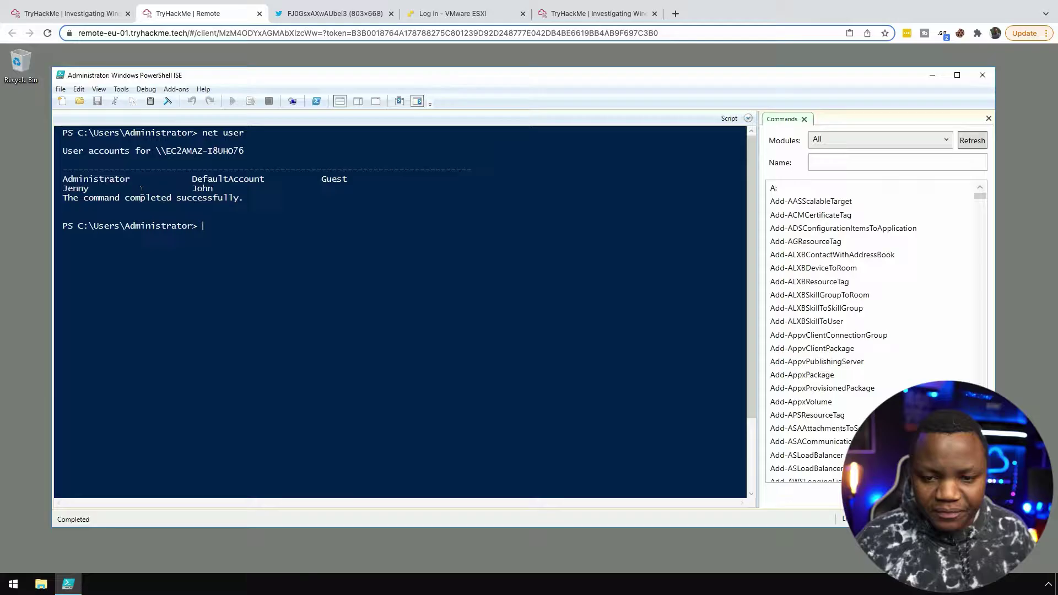
pyautogui.click(61, 14)
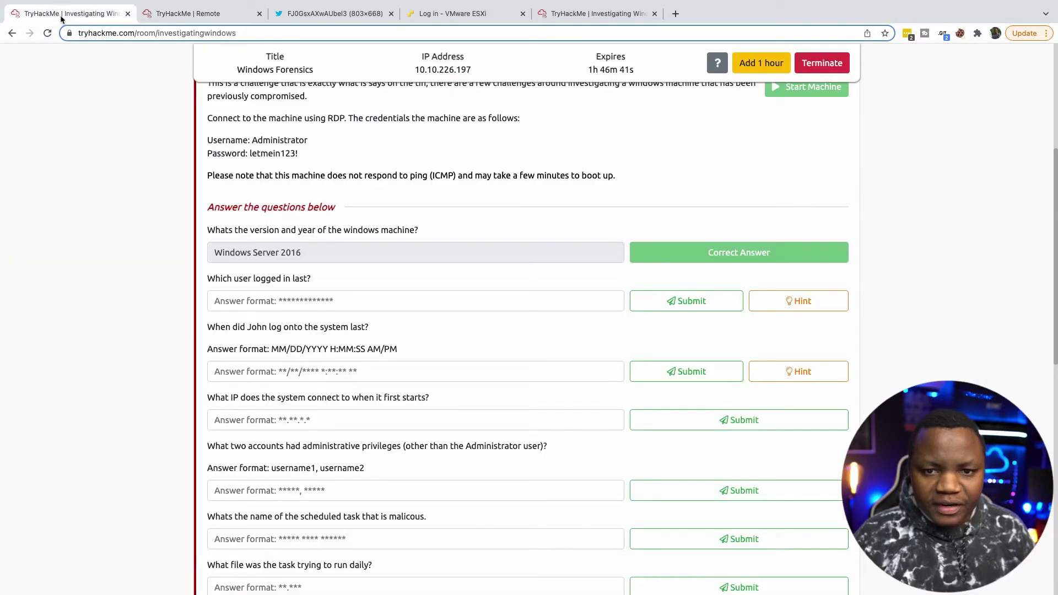
# - Run net user administrator and mark its last logon time, 1/25/2022 1:59:49 AM
pyautogui.click(201, 16)
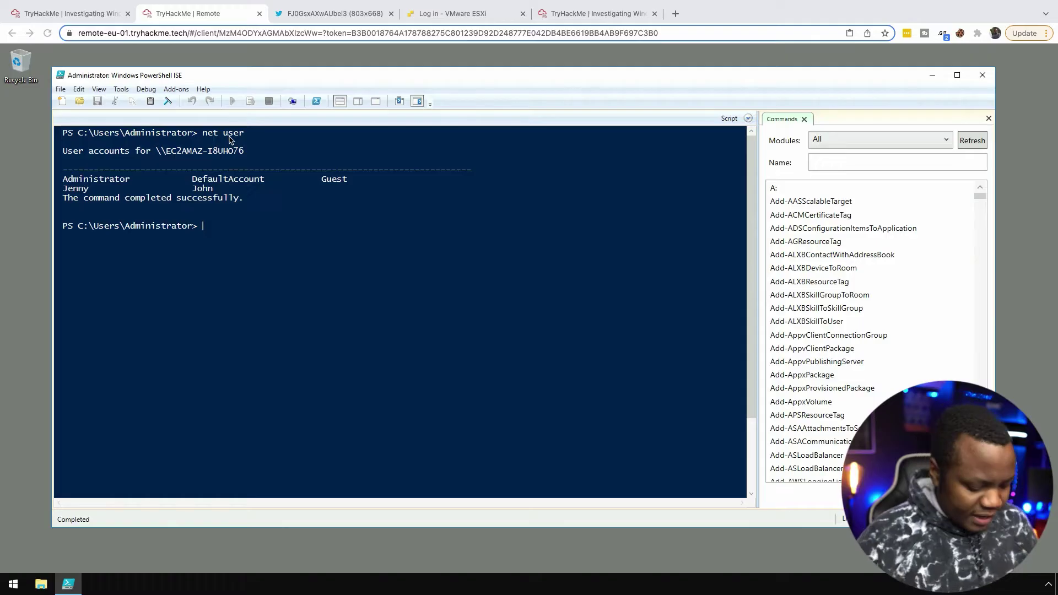
pyautogui.press('Up')
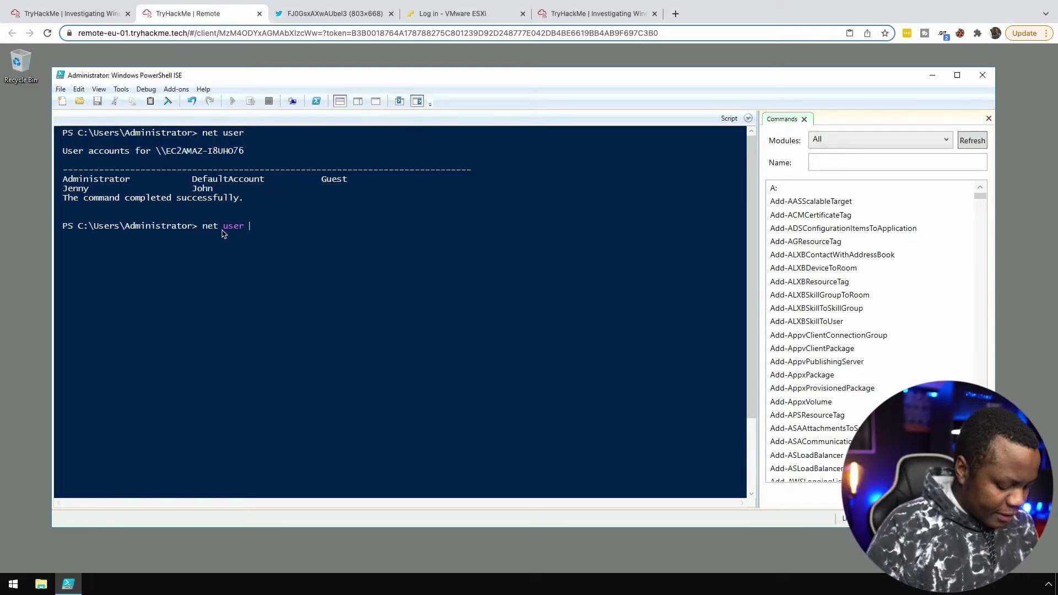
pyautogui.write('administrator')
pyautogui.press('Return')
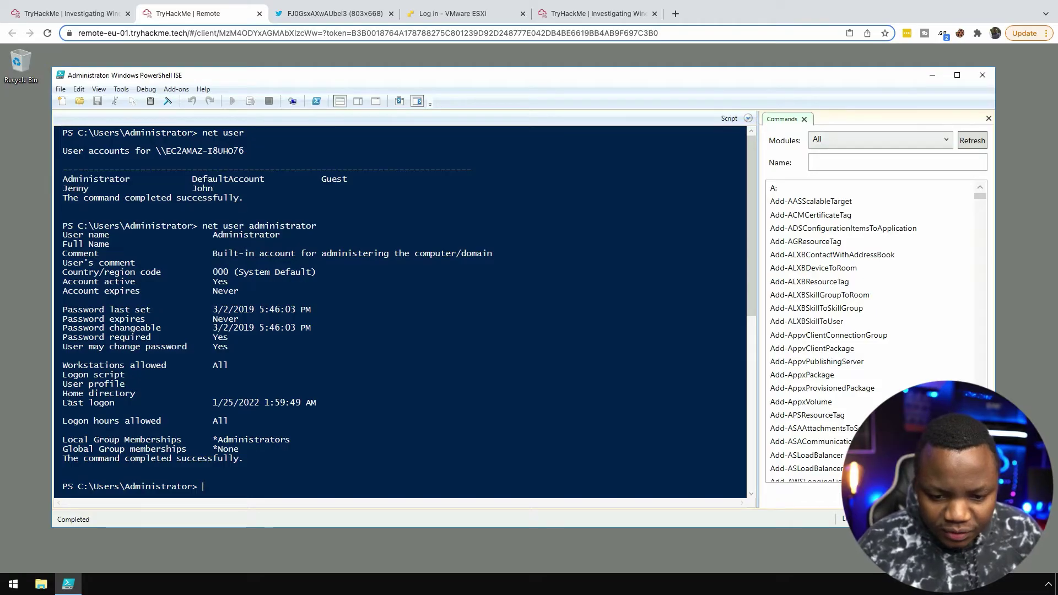
pyautogui.moveTo(63, 402); pyautogui.dragTo(302, 404)
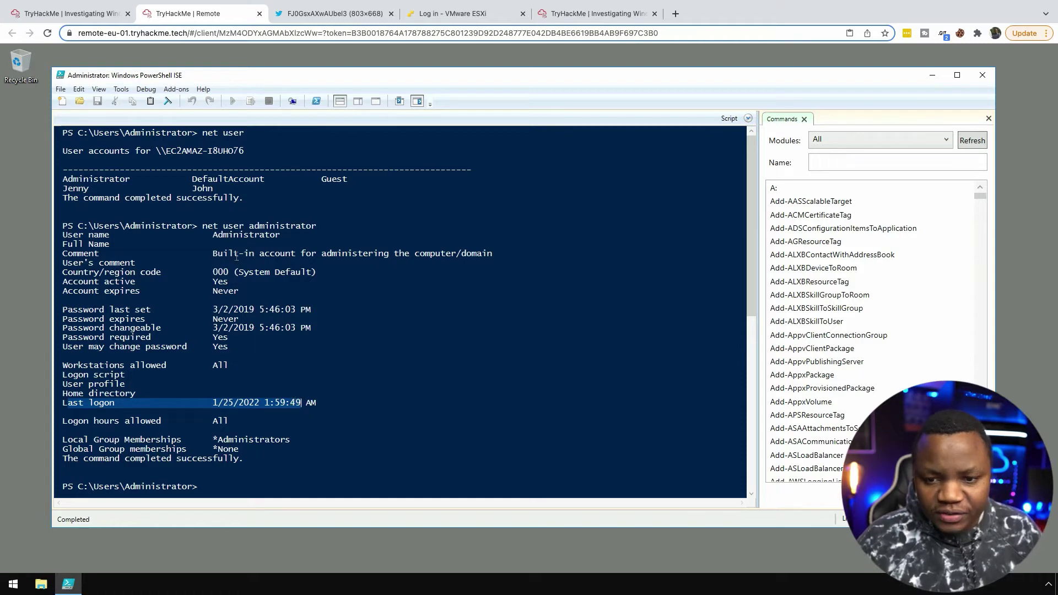
pyautogui.scroll(-5, 220, 365)
pyautogui.click(219, 365)
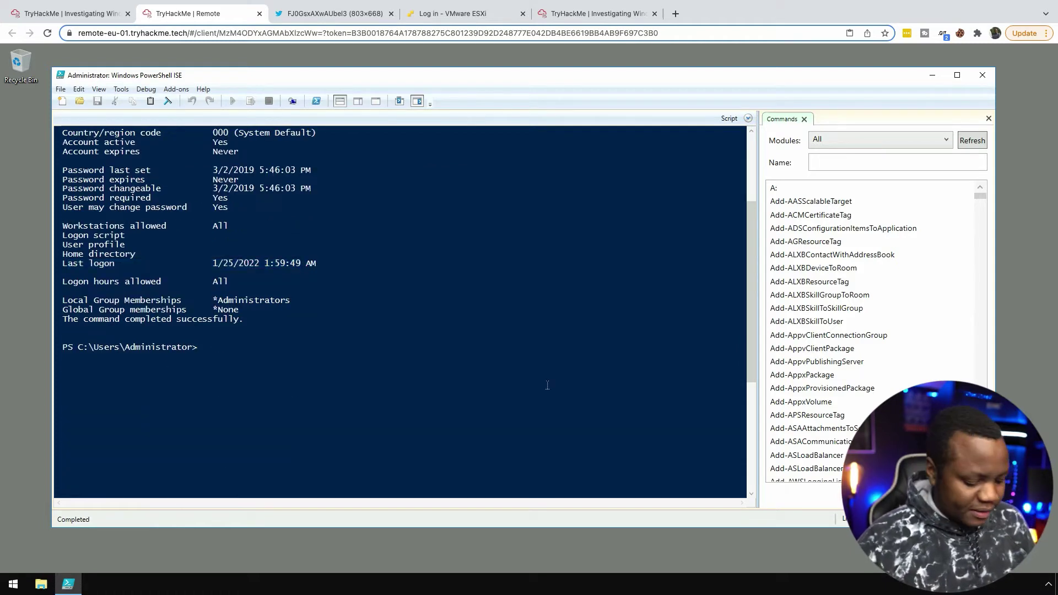
pyautogui.write('net user')
pyautogui.press('Return')
pyautogui.click(291, 262)
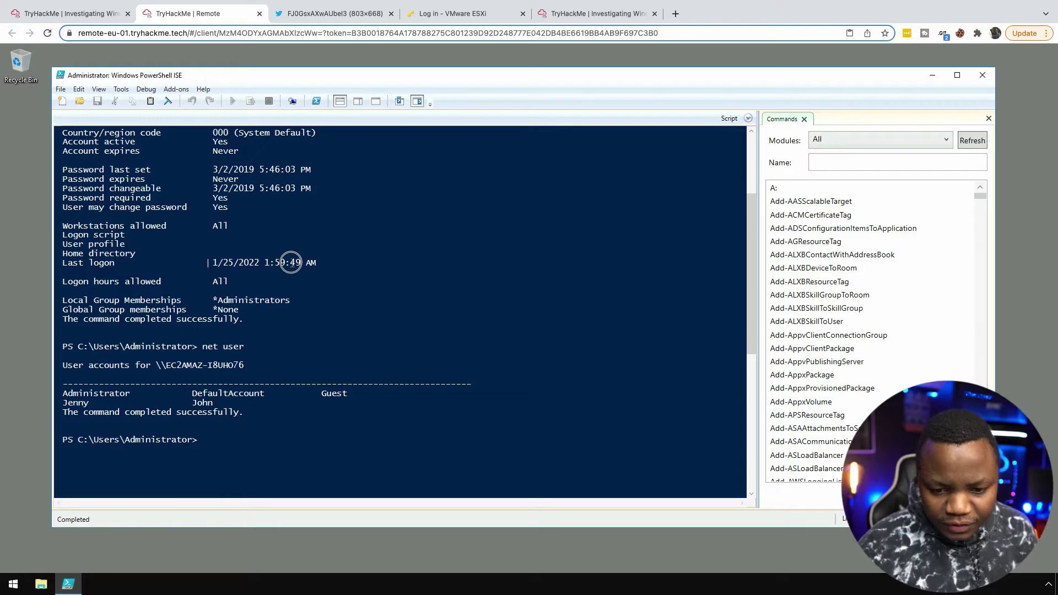
pyautogui.write('net user jenny')
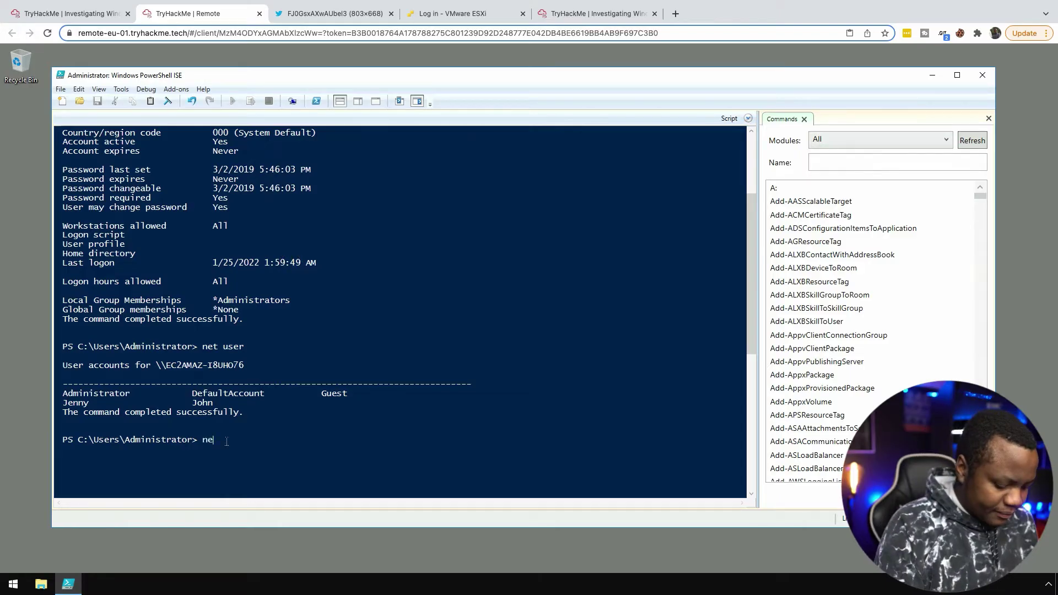
pyautogui.press('Return')
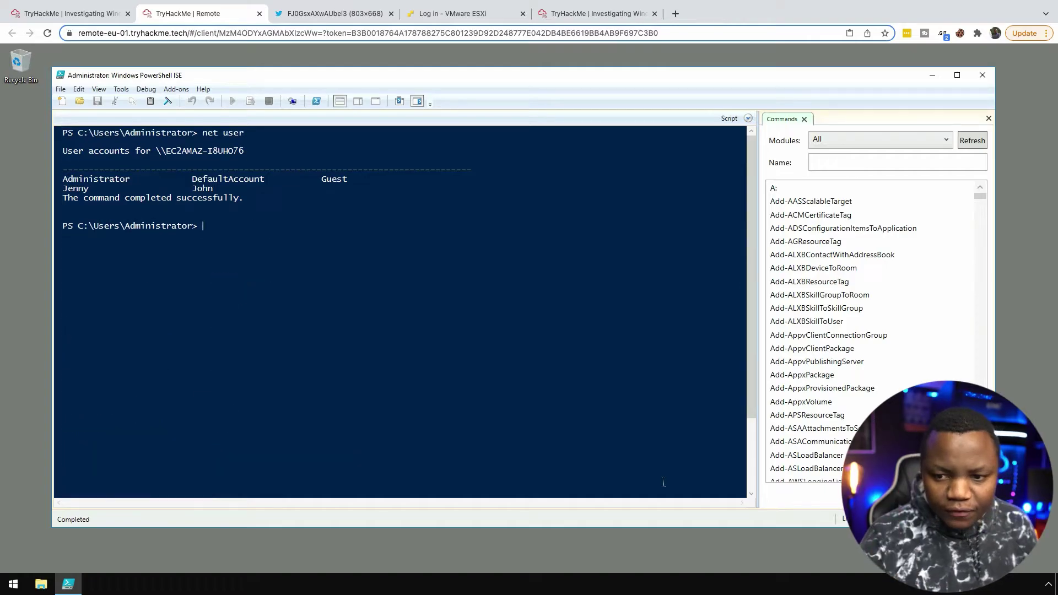
pyautogui.write('net ')
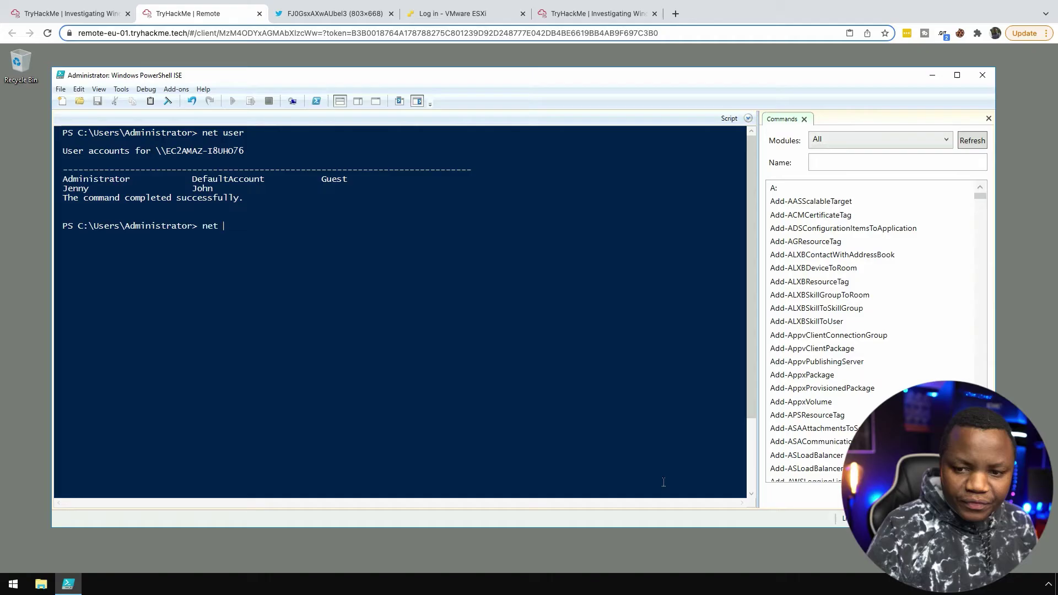
pyautogui.write('user john')
pyautogui.press('Return')
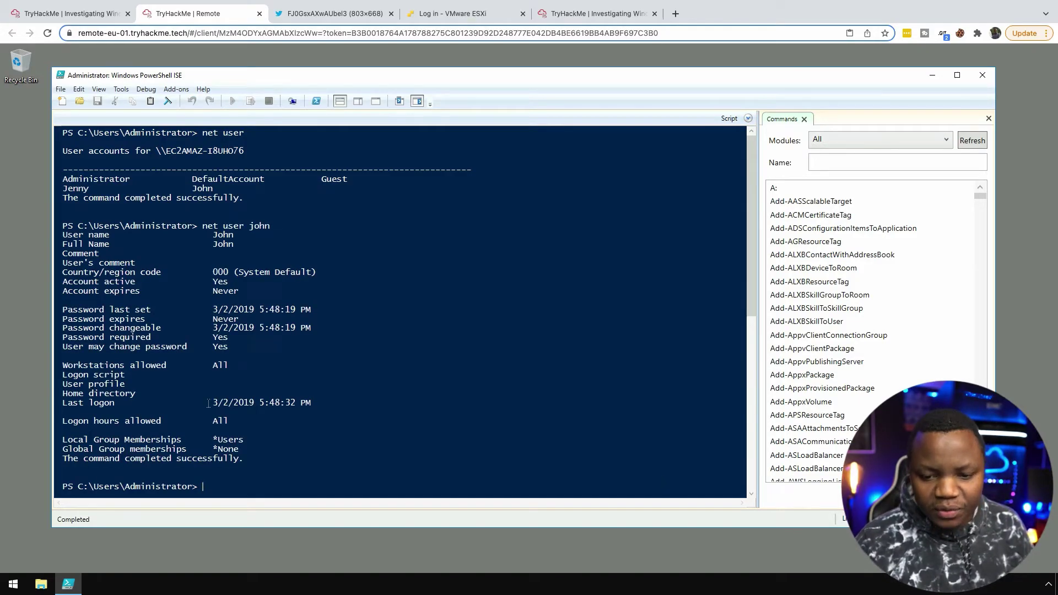
pyautogui.moveTo(208, 404); pyautogui.dragTo(264, 403)
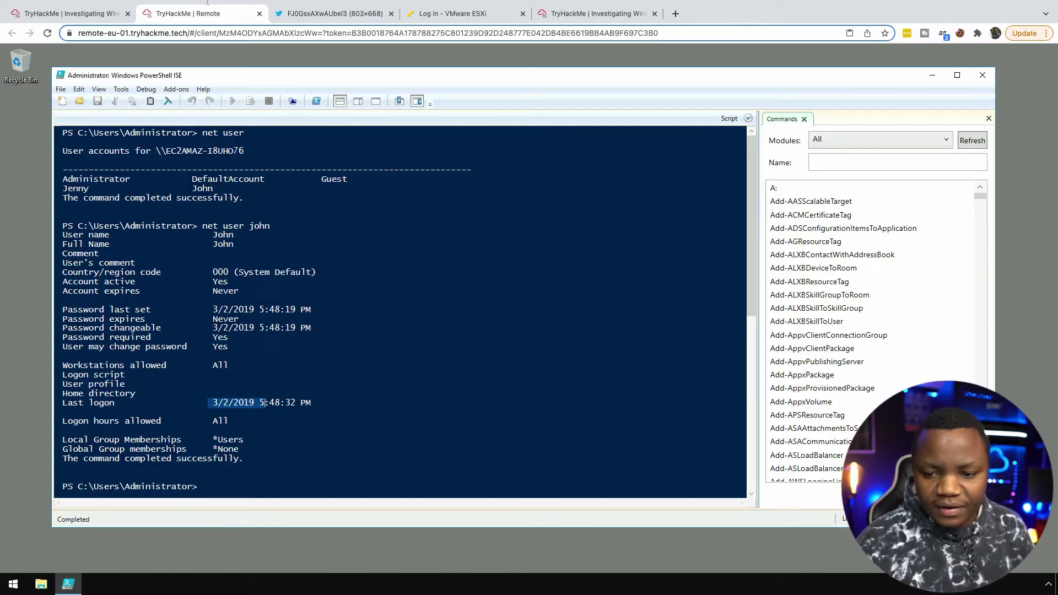
pyautogui.click(72, 13)
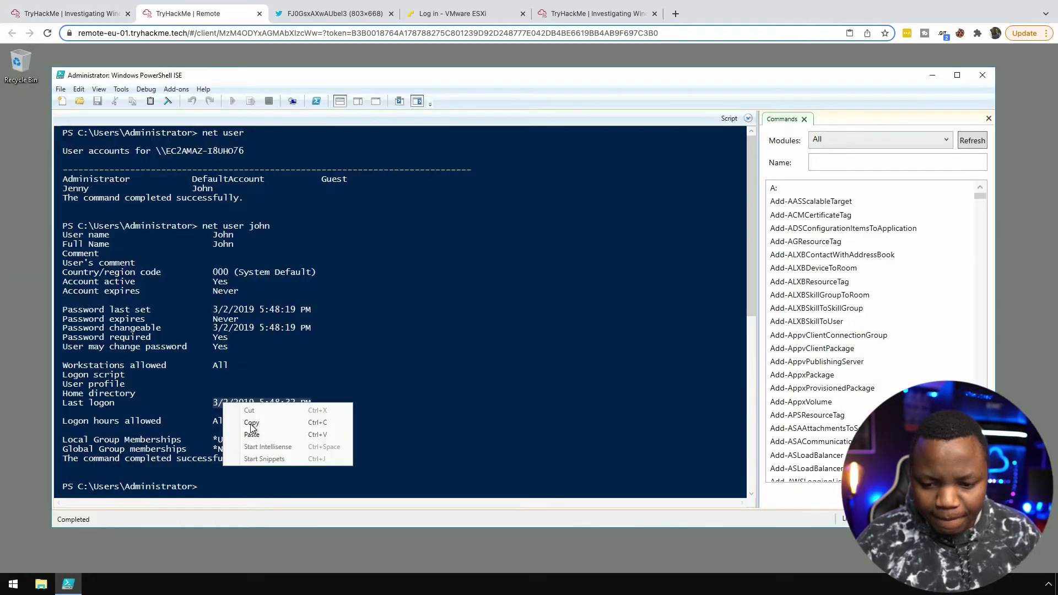
pyautogui.click(259, 425)
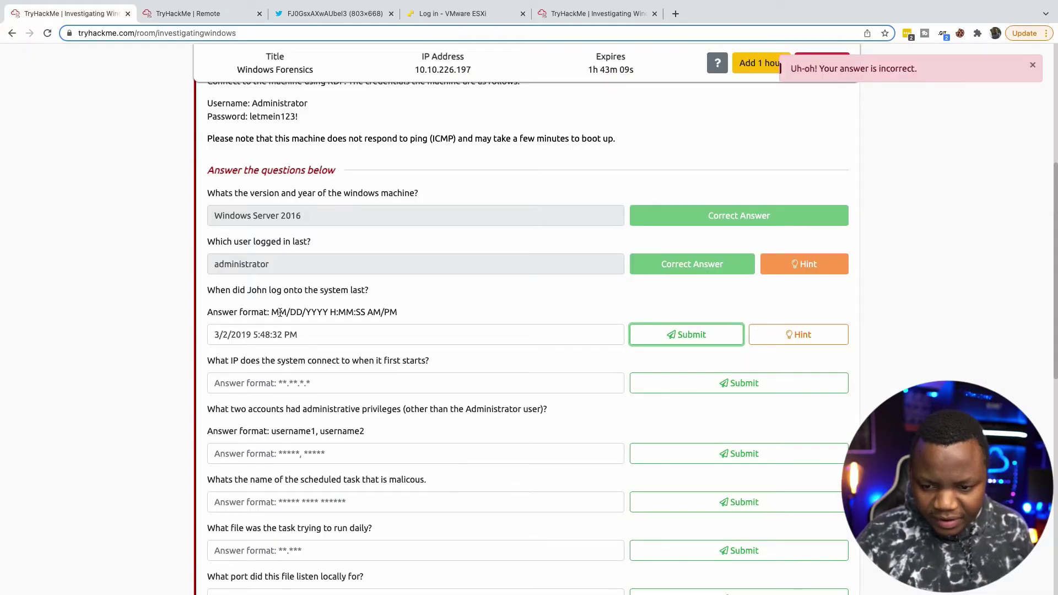
# - Correct John's last logon answer to 03/02/2019 5:48:32 PM and submit it
pyautogui.click(215, 335)
pyautogui.write('0')
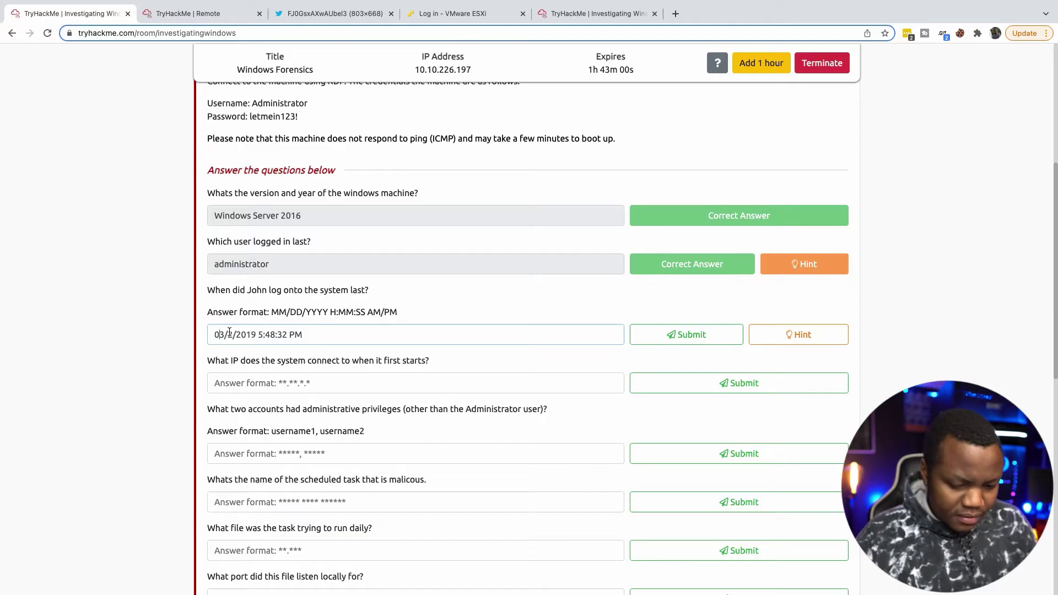
pyautogui.click(229, 333)
pyautogui.write('0')
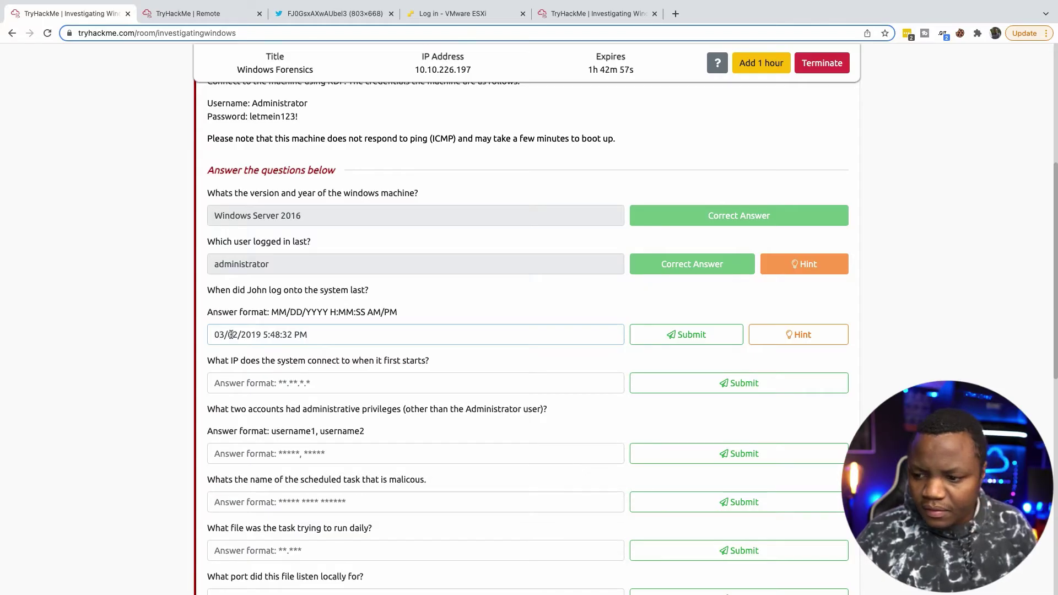
pyautogui.click(695, 338)
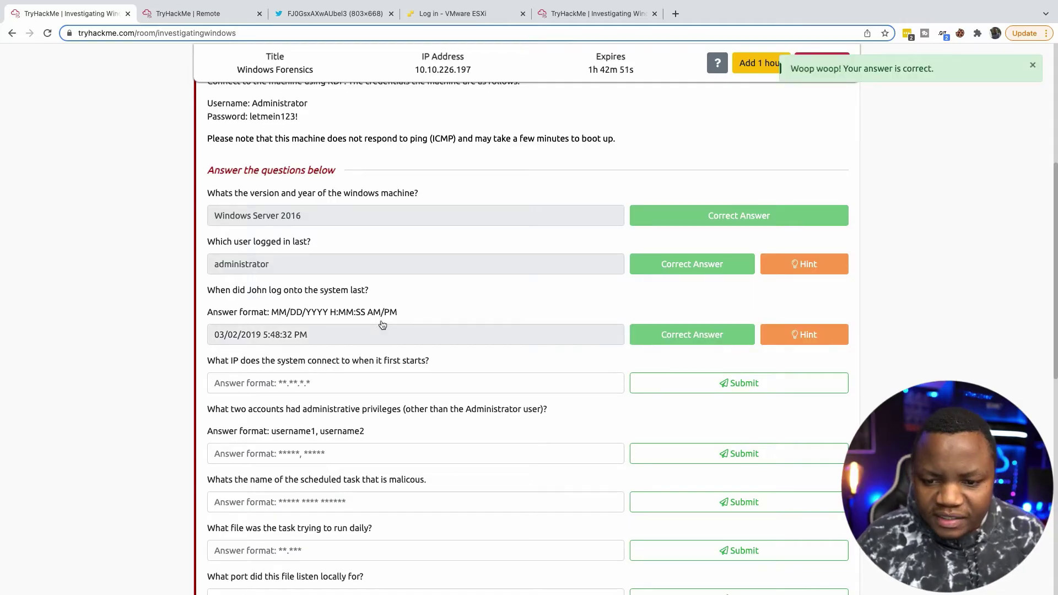
pyautogui.scroll(-2, 382, 324)
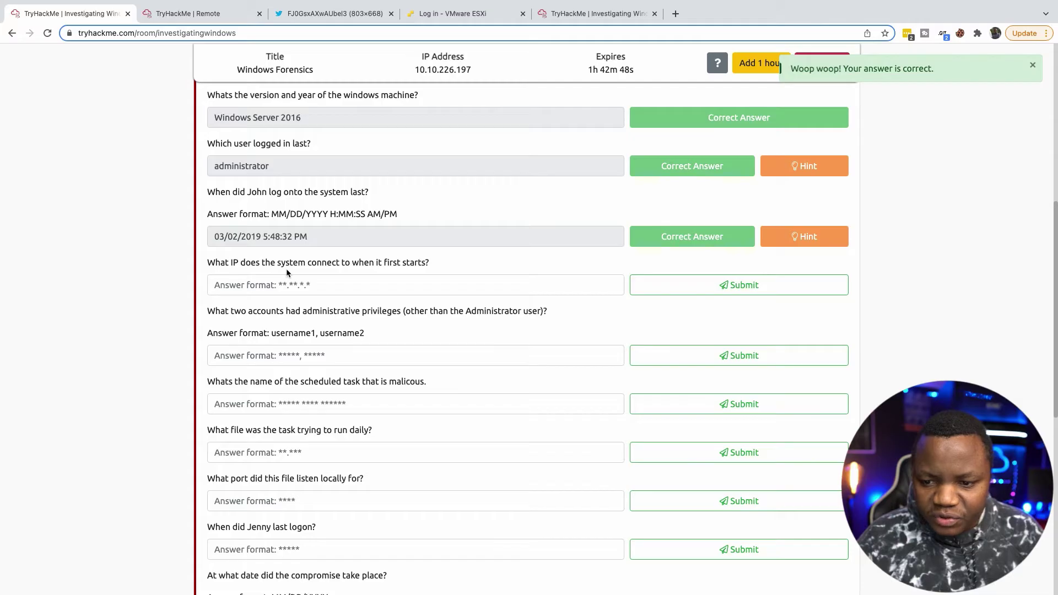
# - Paste 10.34.2.3 as the startup IP answer and submit it
pyautogui.hotkey('ctrl', 'Tab')
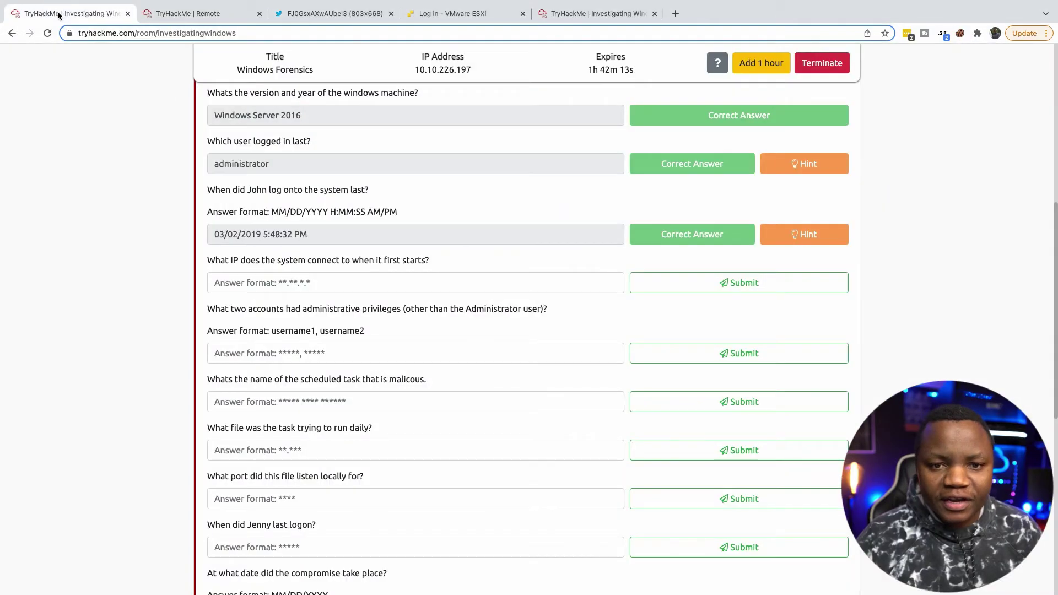
pyautogui.click(59, 14)
pyautogui.click(283, 282)
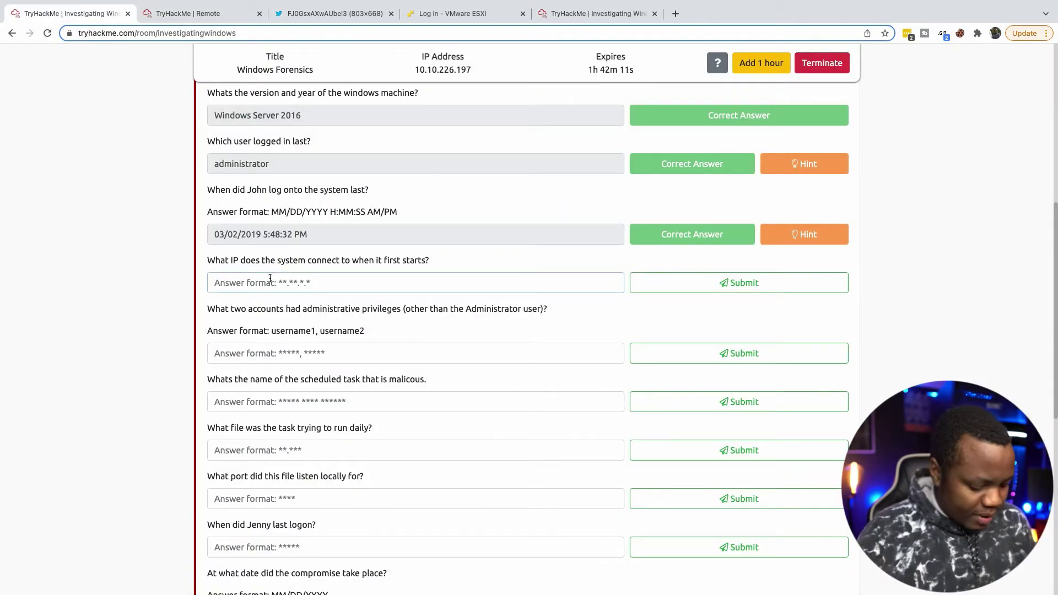
pyautogui.write('10.34.2.3')
pyautogui.press('Return')
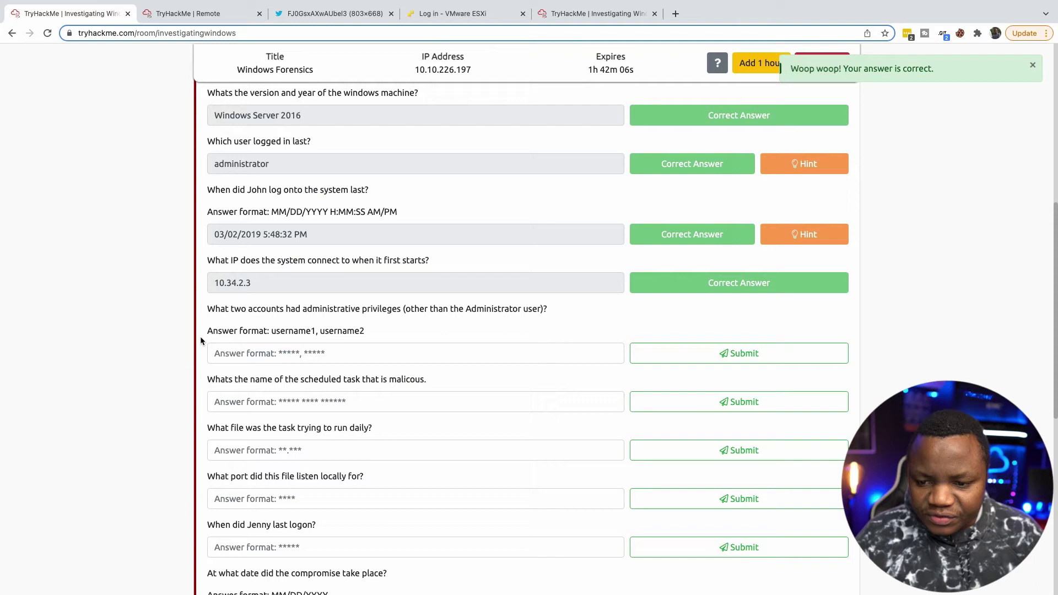
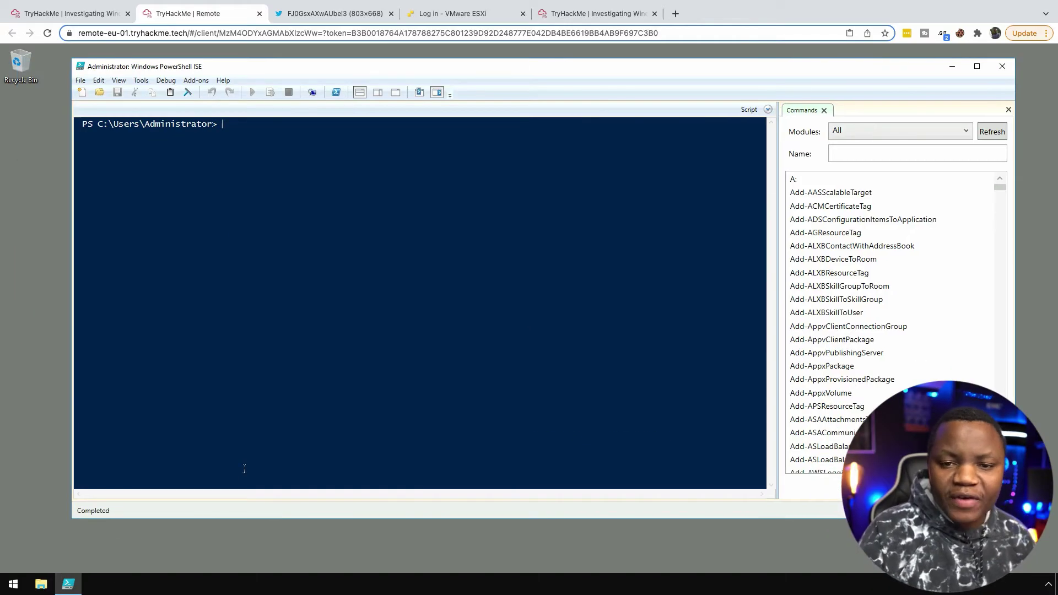
# - Run 'net localgroup administrators' in the ISE console to list the local administrators
pyautogui.click(244, 469)
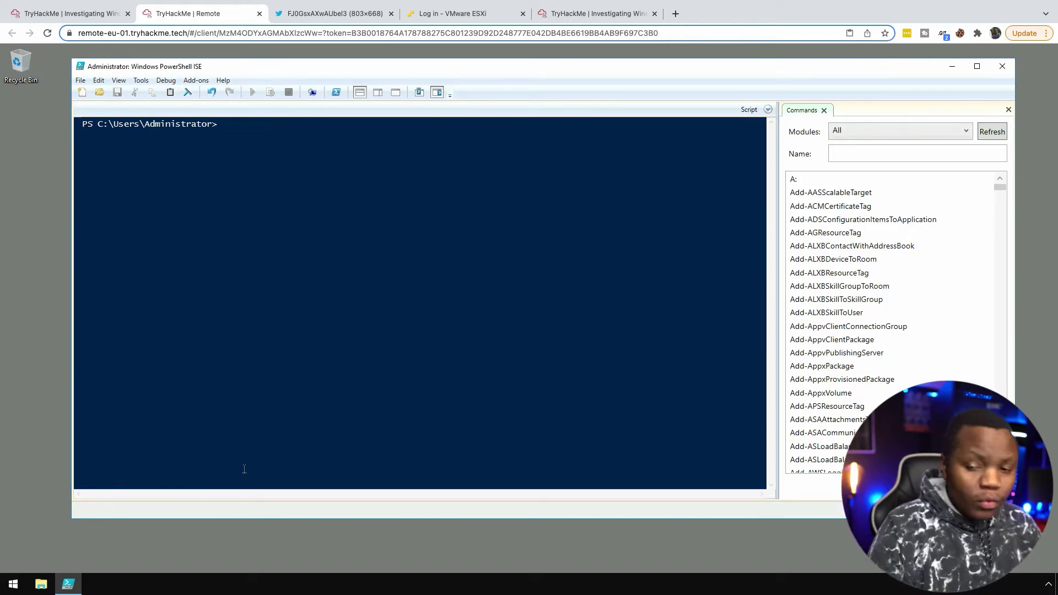
pyautogui.write('net loc')
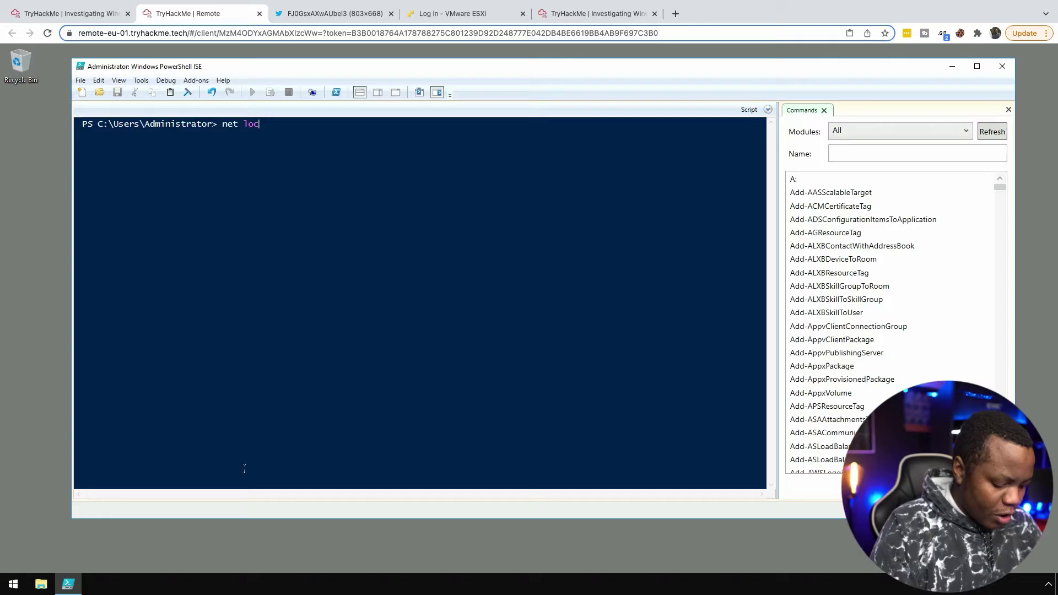
pyautogui.write('algroup administ')
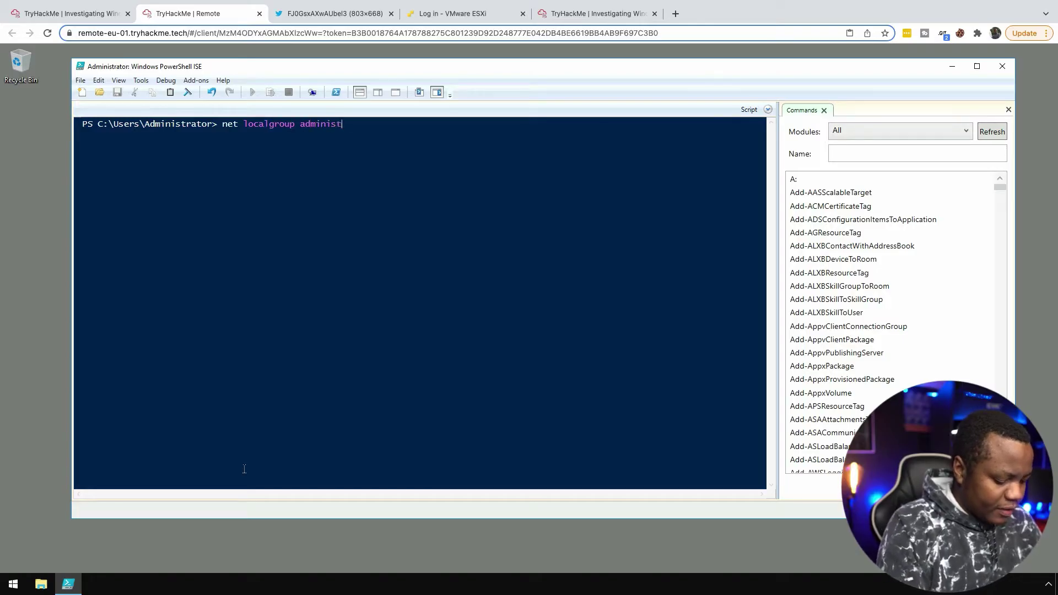
pyautogui.write('rators')
pyautogui.press('Return')
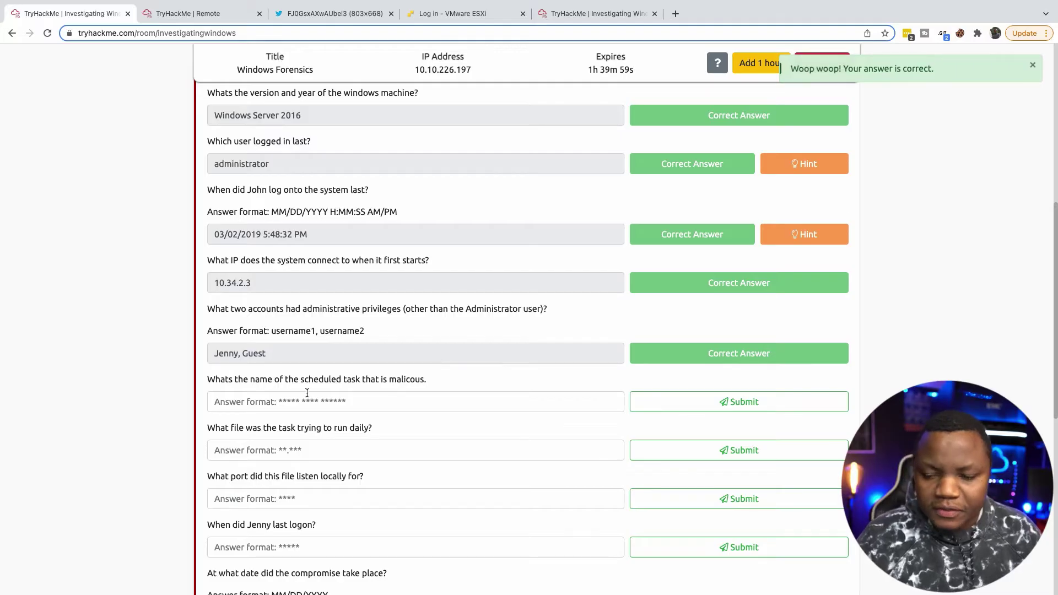
pyautogui.scroll(-1, 310, 391)
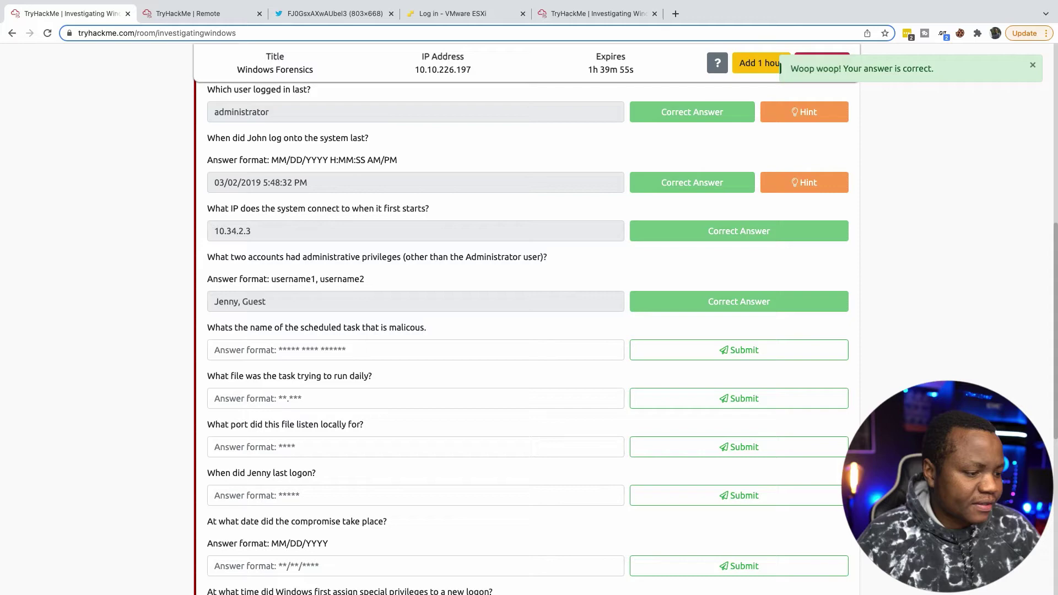
# - Move on to the malicious scheduled task question and open Windows search on the remote desktop
pyautogui.click(231, 348)
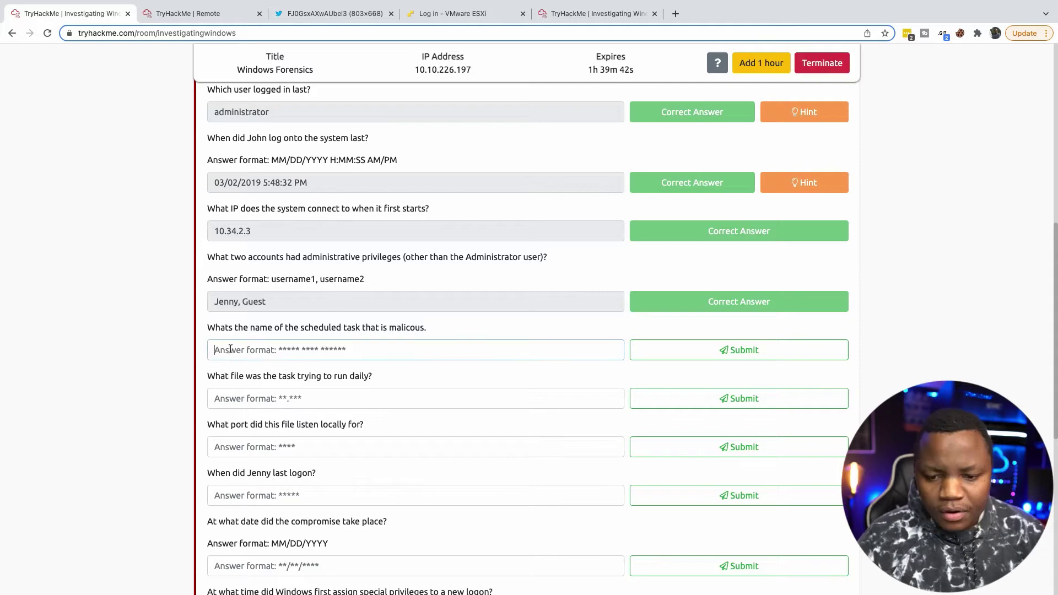
pyautogui.click(185, 14)
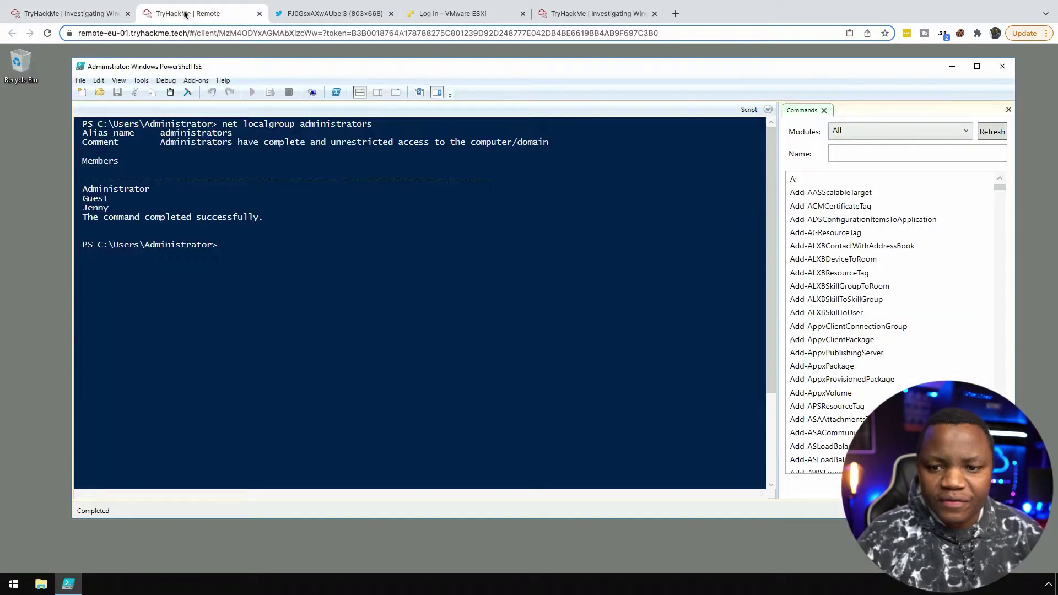
pyautogui.click(13, 584)
# - Launch Task Scheduler via 'sche' search and list the root Task Scheduler Library tasks, maximized
pyautogui.write('sche')
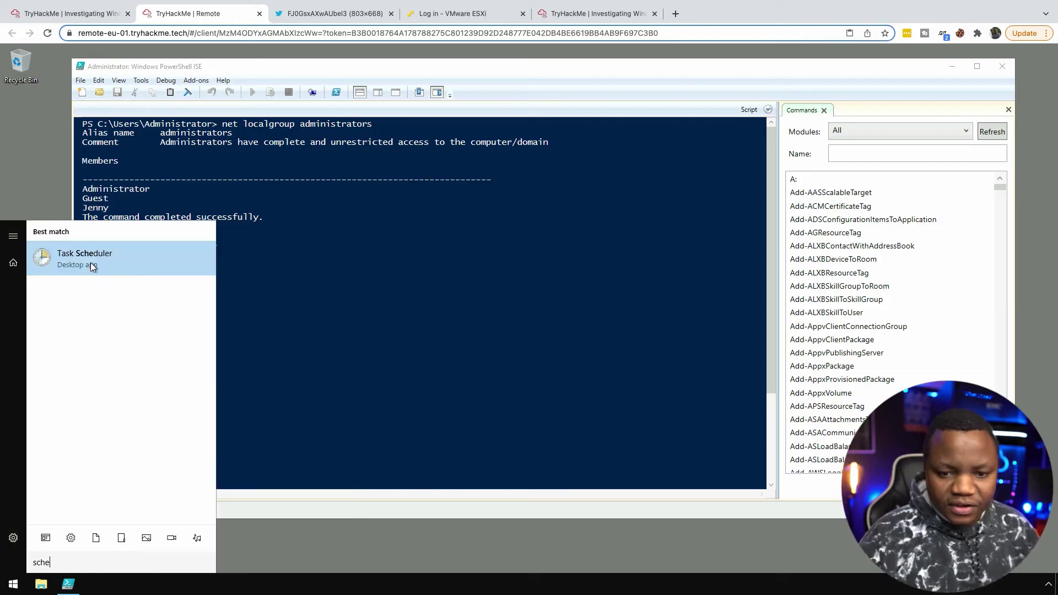
pyautogui.click(91, 262)
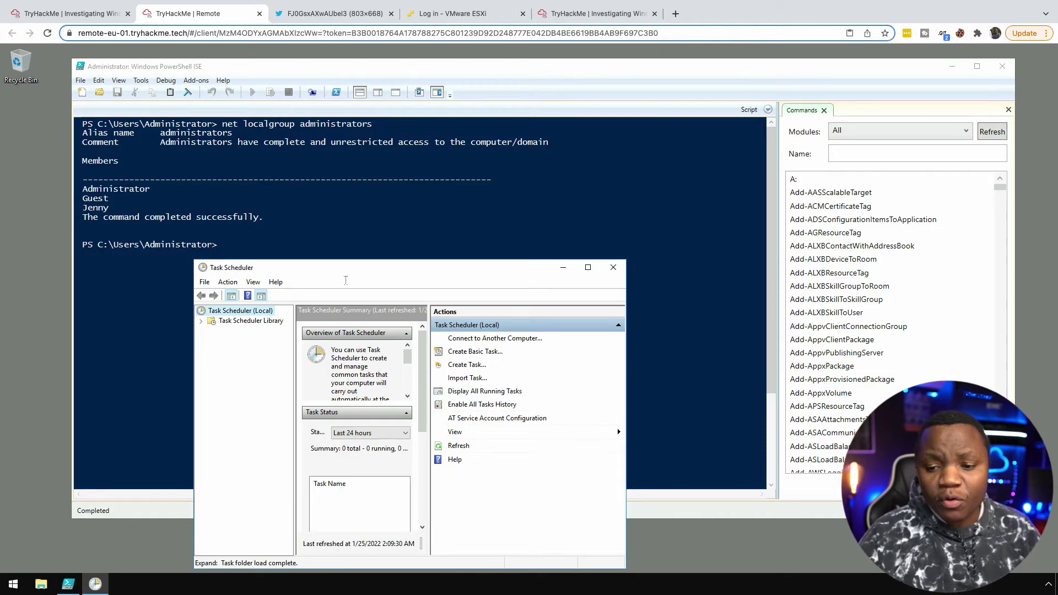
pyautogui.moveTo(346, 269); pyautogui.dragTo(304, 124)
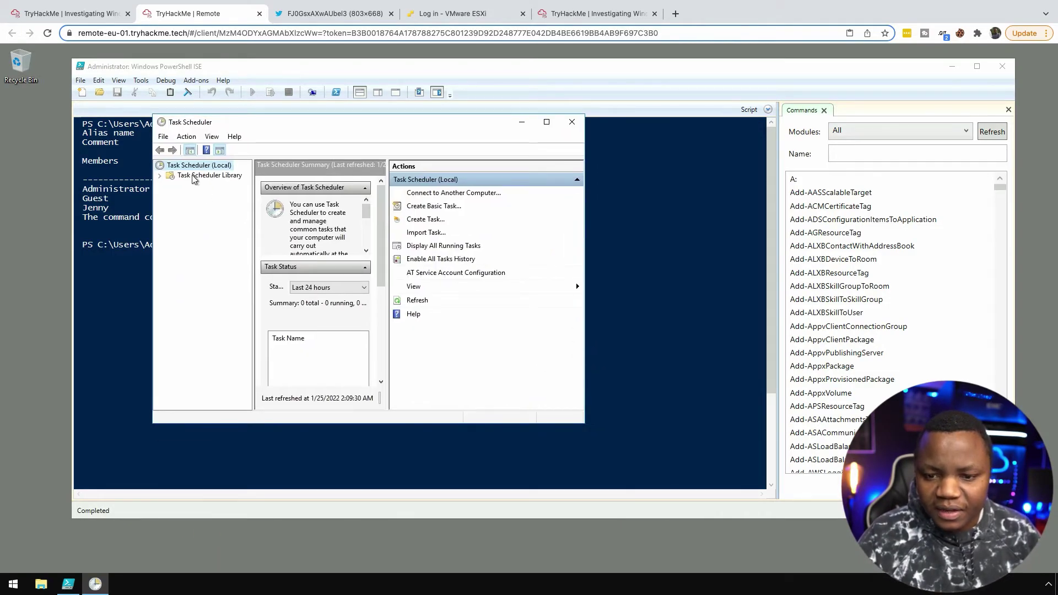
pyautogui.click(159, 175)
pyautogui.click(170, 185)
pyautogui.click(218, 205)
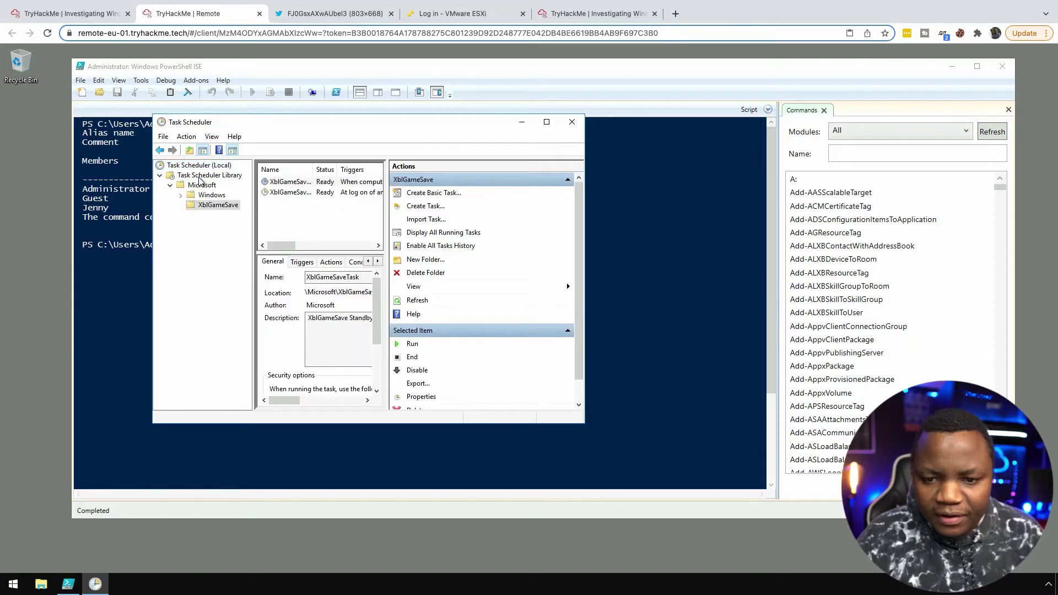
pyautogui.doubleClick(200, 176)
pyautogui.press('super+Up')
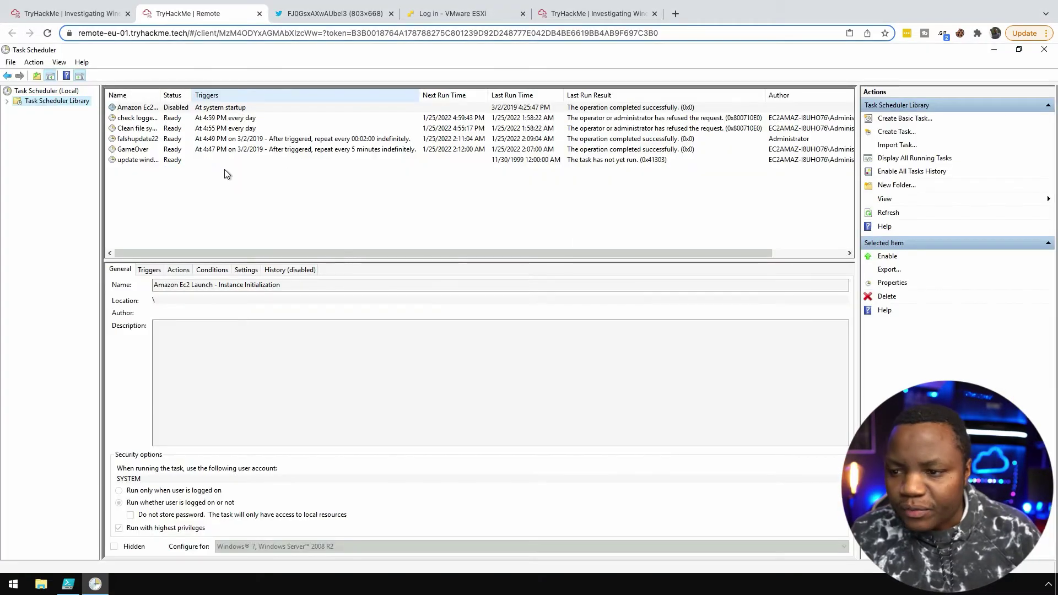
# - Inspect the GameOver and Clean file system tasks' actions, revealing C:\TMP\nc.ps1 -l 1348
pyautogui.click(142, 153)
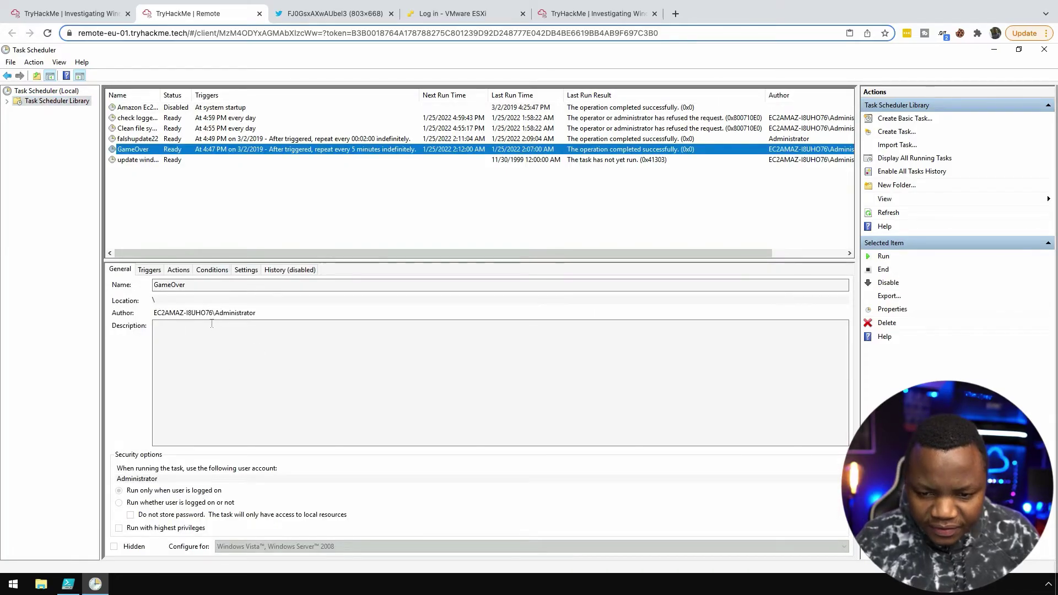
pyautogui.click(178, 270)
pyautogui.click(152, 130)
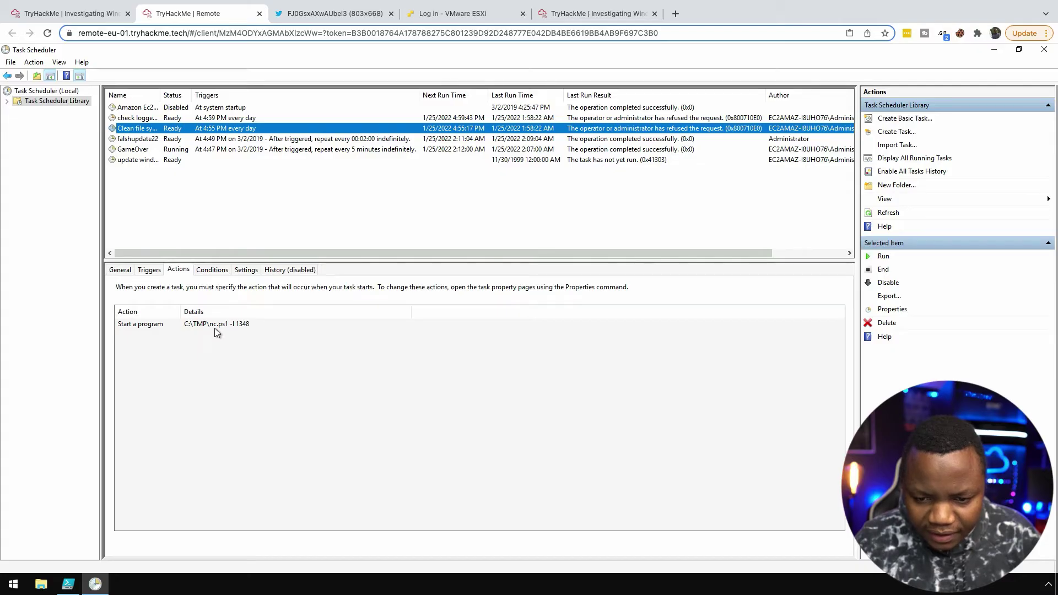
pyautogui.rightClick(142, 128)
pyautogui.click(166, 134)
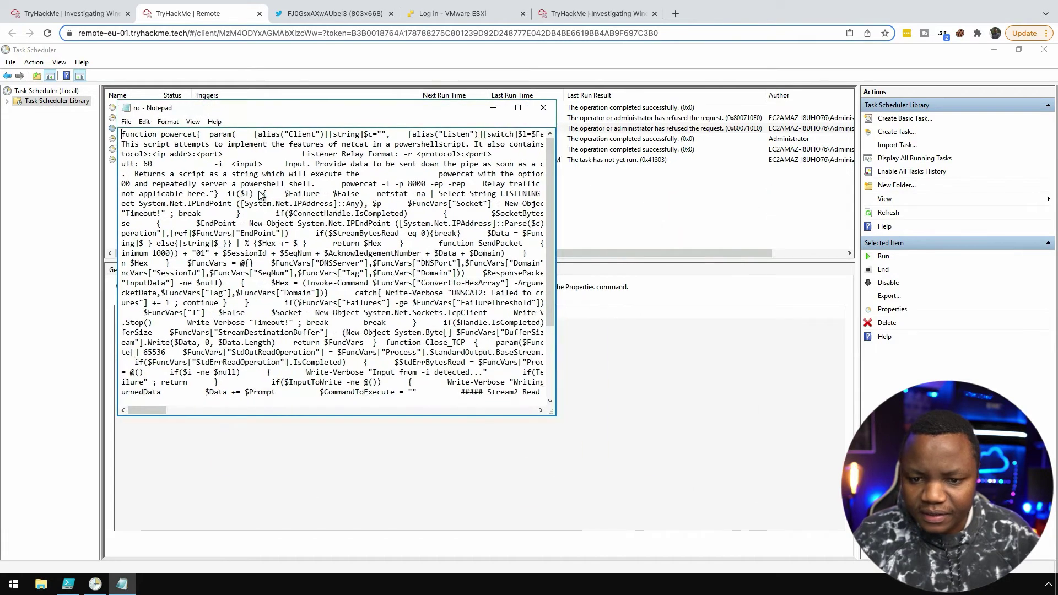
# - Submit 'nc.ps1' as the file the daily scheduled task runs
pyautogui.click(76, 14)
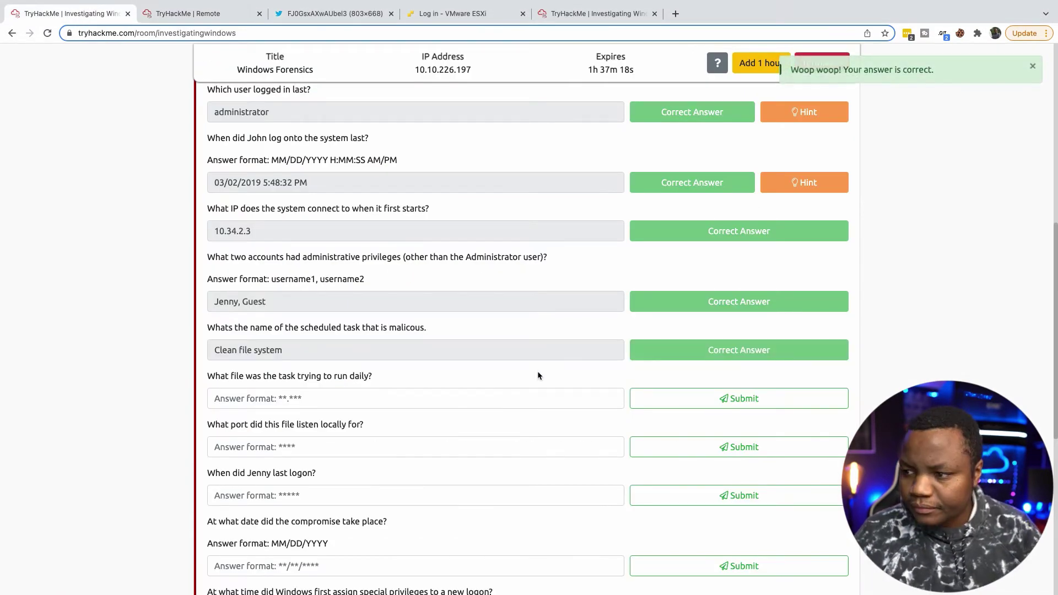
pyautogui.scroll(-1, 477, 377)
pyautogui.scroll(-1, 478, 381)
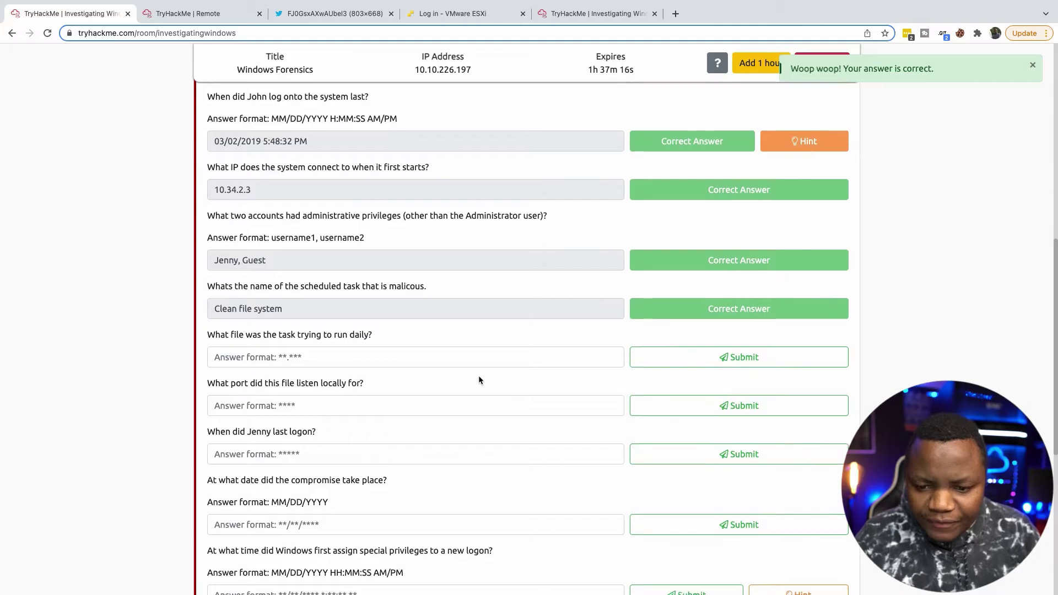
pyautogui.scroll(-1, 478, 380)
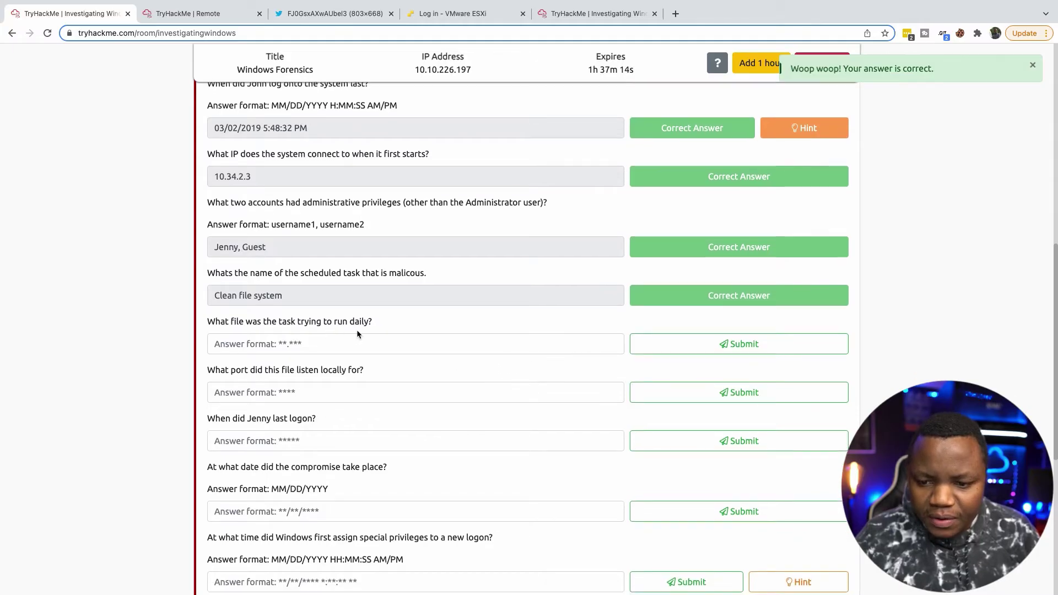
pyautogui.click(147, 18)
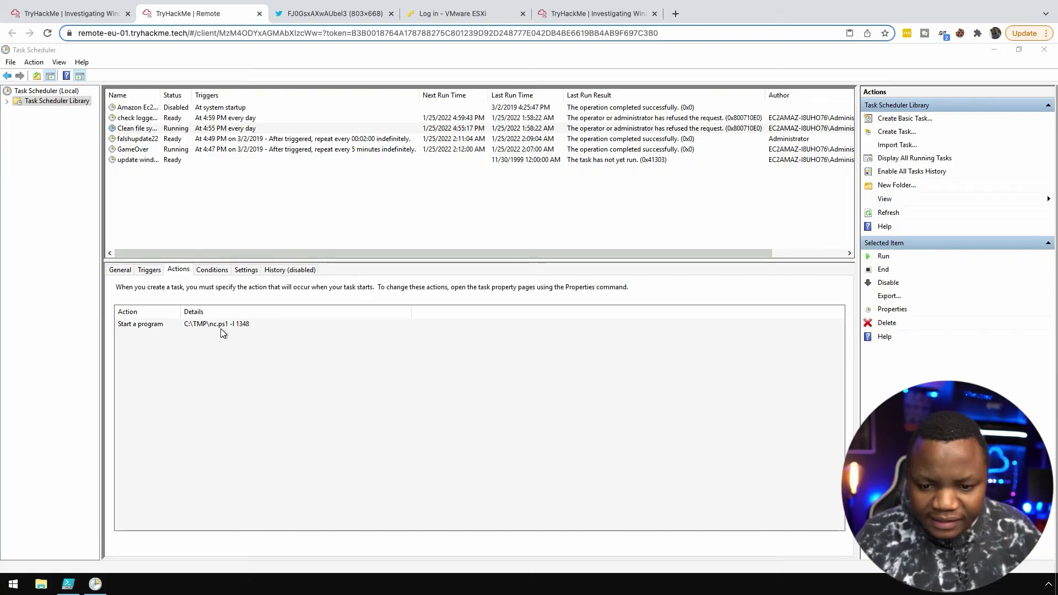
pyautogui.click(72, 14)
pyautogui.click(700, 345)
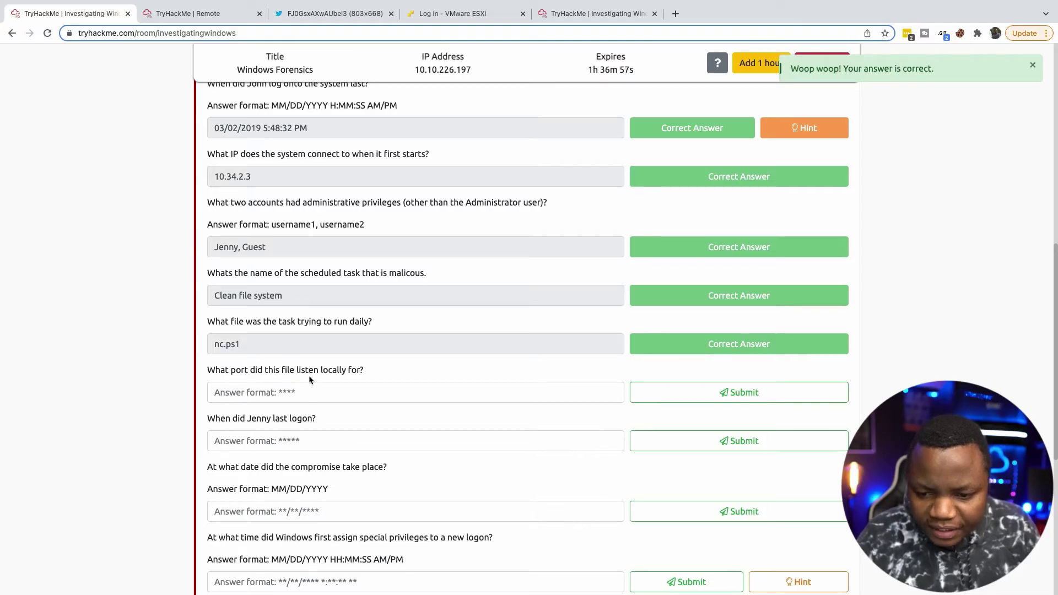
# - Submit '1348' as the listening port, then return to the remote Windows desktop
pyautogui.click(153, 20)
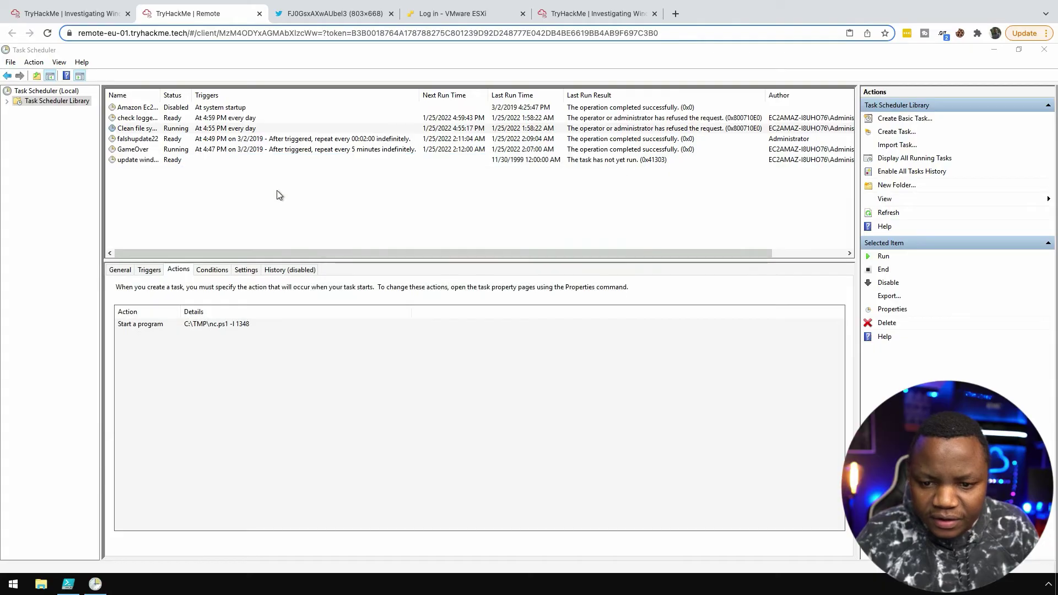
pyautogui.click(62, 13)
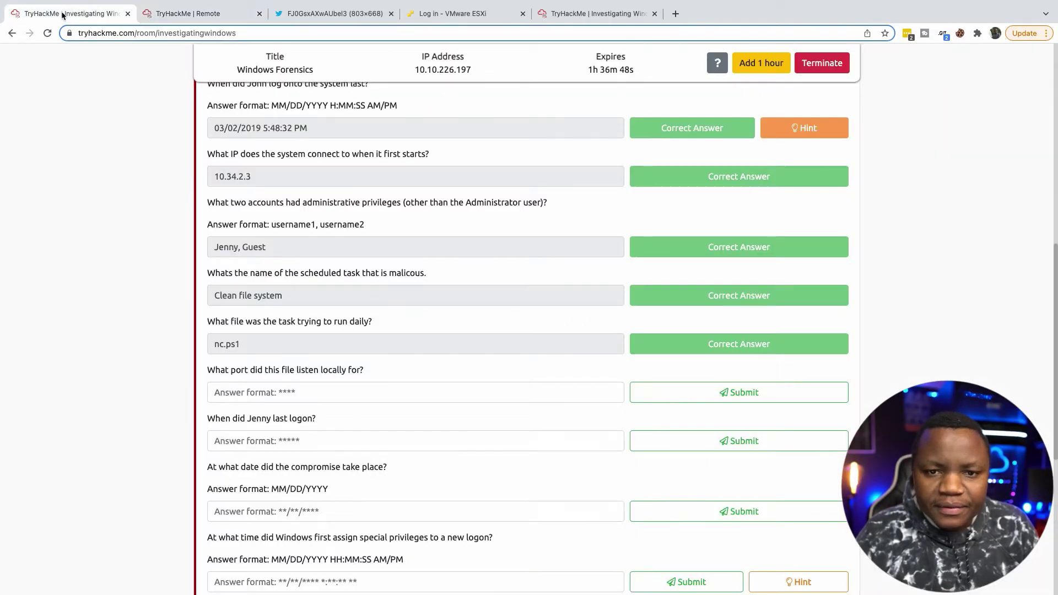
pyautogui.click(253, 392)
pyautogui.write('1348')
pyautogui.click(680, 393)
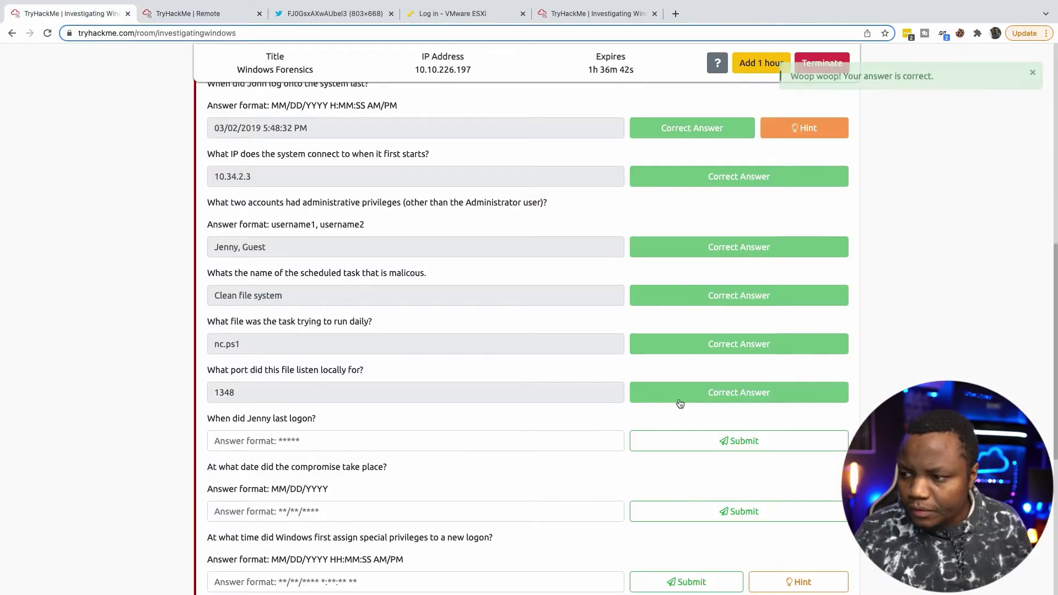
pyautogui.scroll(-2, 309, 460)
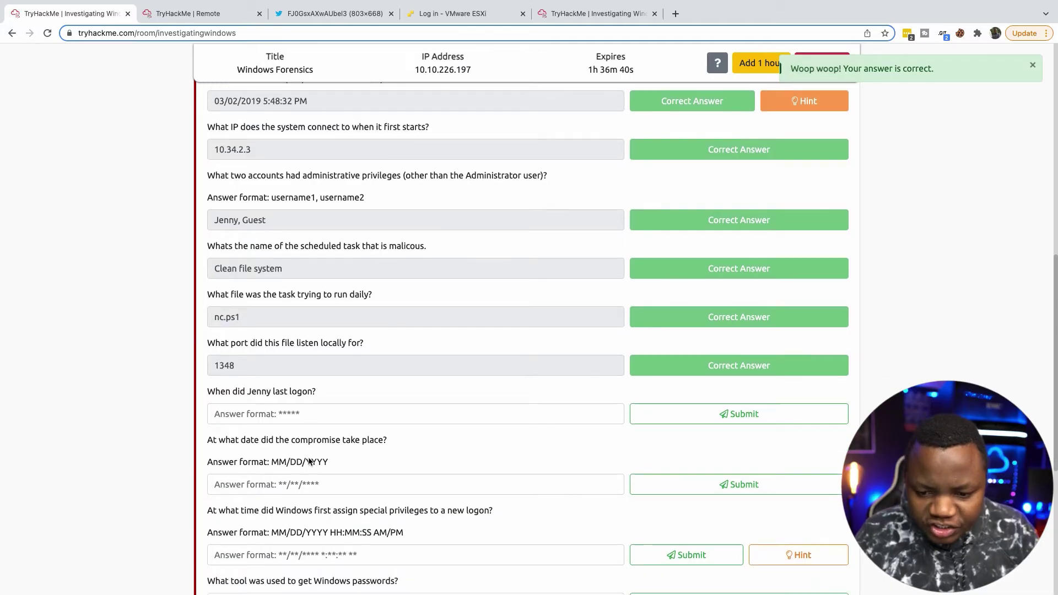
pyautogui.click(185, 13)
# - Run 'net user' on the extra admin account and paste its last logon value 'Never' into the answer
pyautogui.click(67, 584)
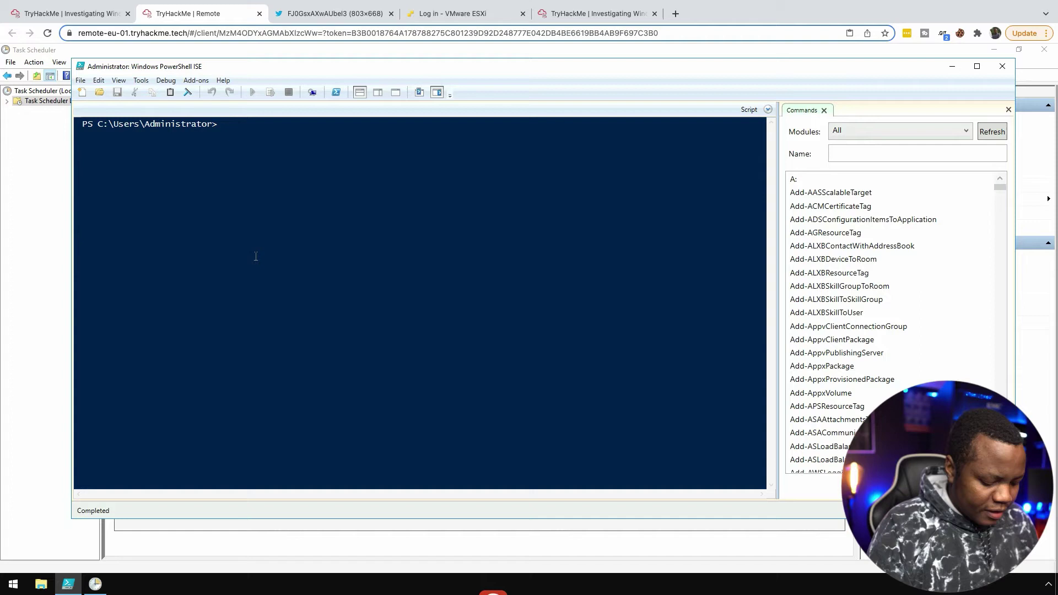
pyautogui.write('net user ')
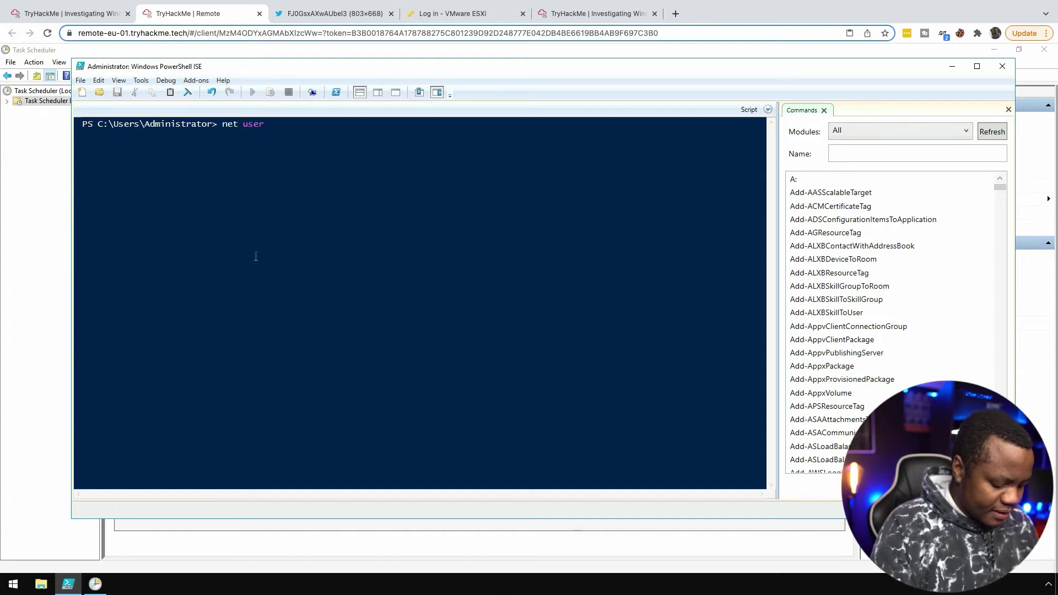
pyautogui.write('jenny')
pyautogui.press('Return')
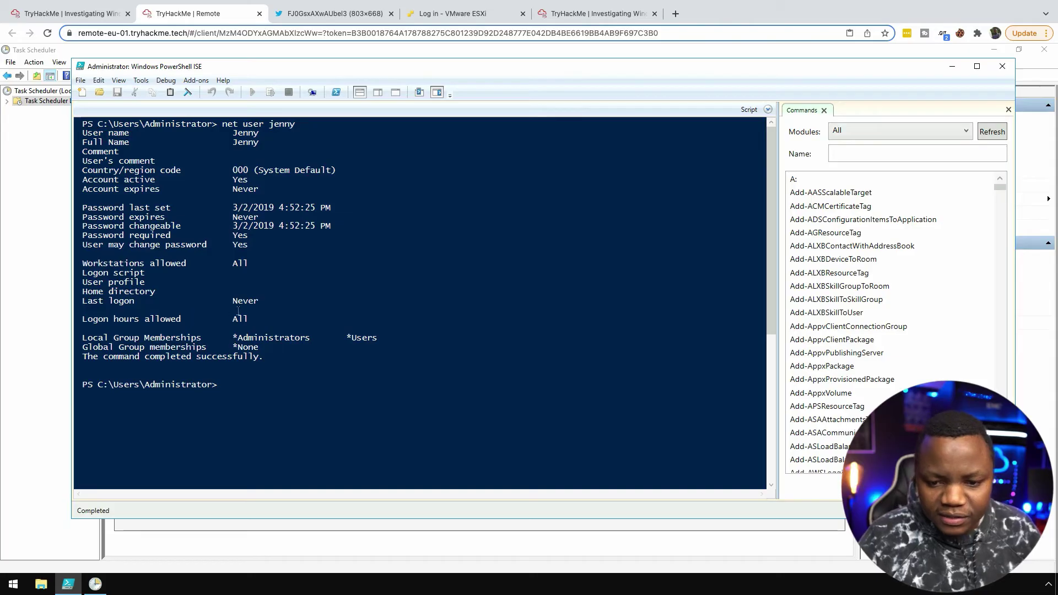
pyautogui.moveTo(259, 300); pyautogui.dragTo(188, 298)
pyautogui.hotkey('ctrl', 'c')
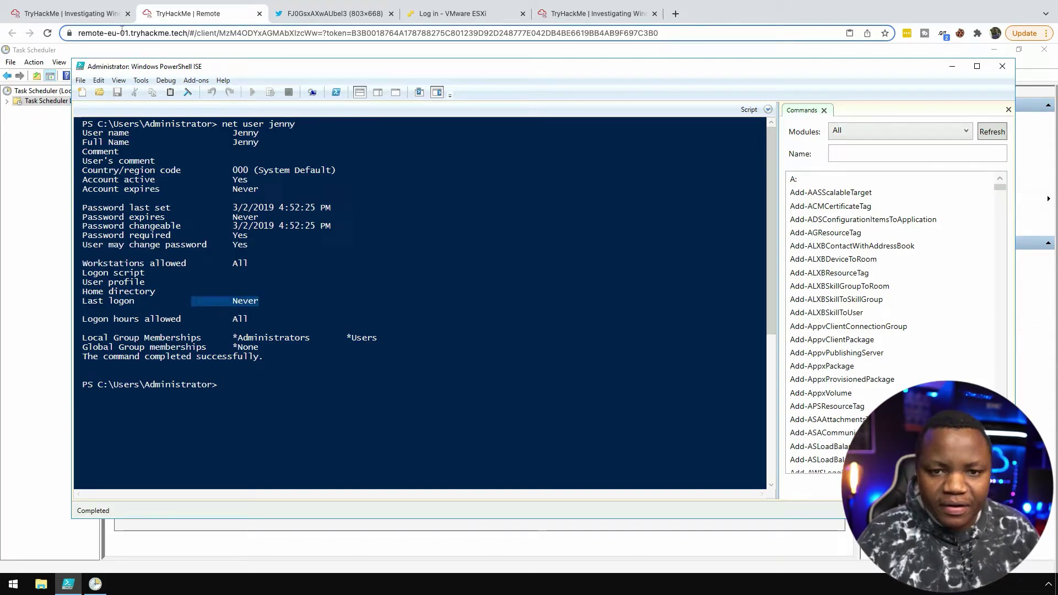
pyautogui.click(72, 14)
pyautogui.click(267, 386)
pyautogui.hotkey('ctrl', 'v')
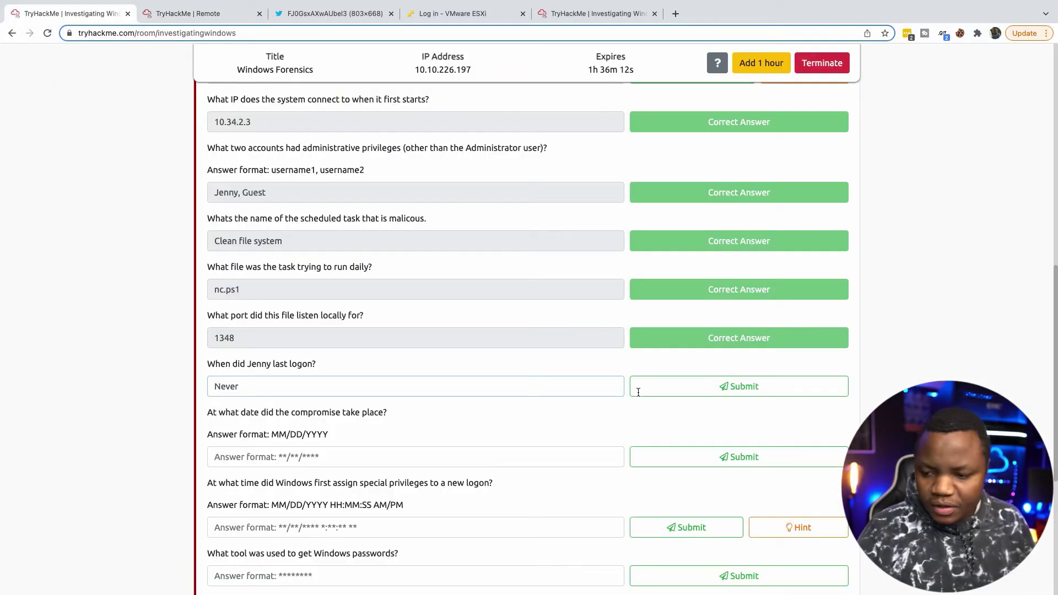
# - Submit 'Never' for the last logon question and move to the compromise-date answer field
pyautogui.click(637, 392)
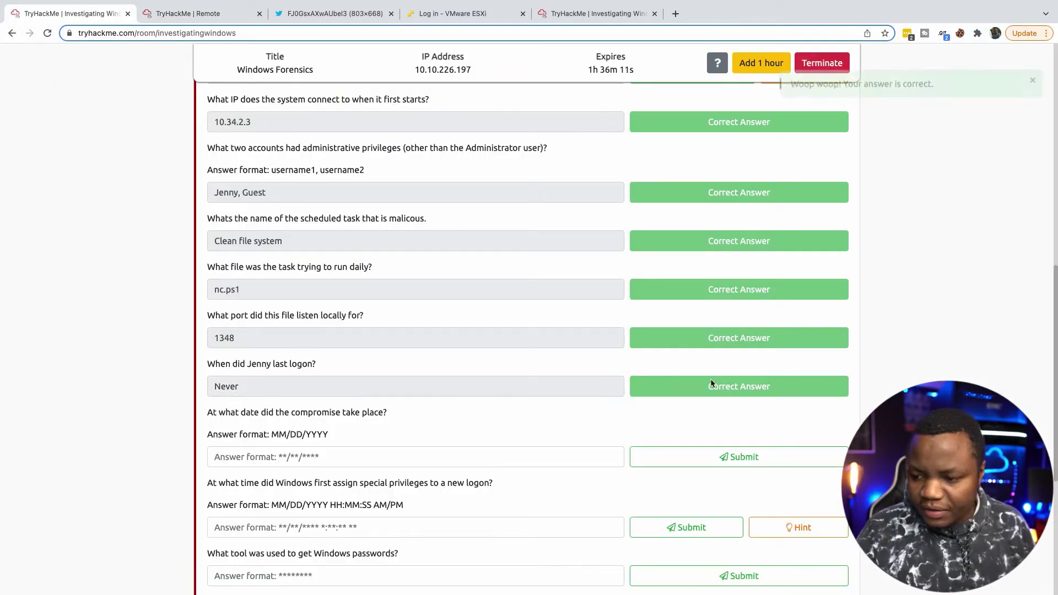
pyautogui.scroll(-2, 501, 363)
pyautogui.scroll(-1, 500, 367)
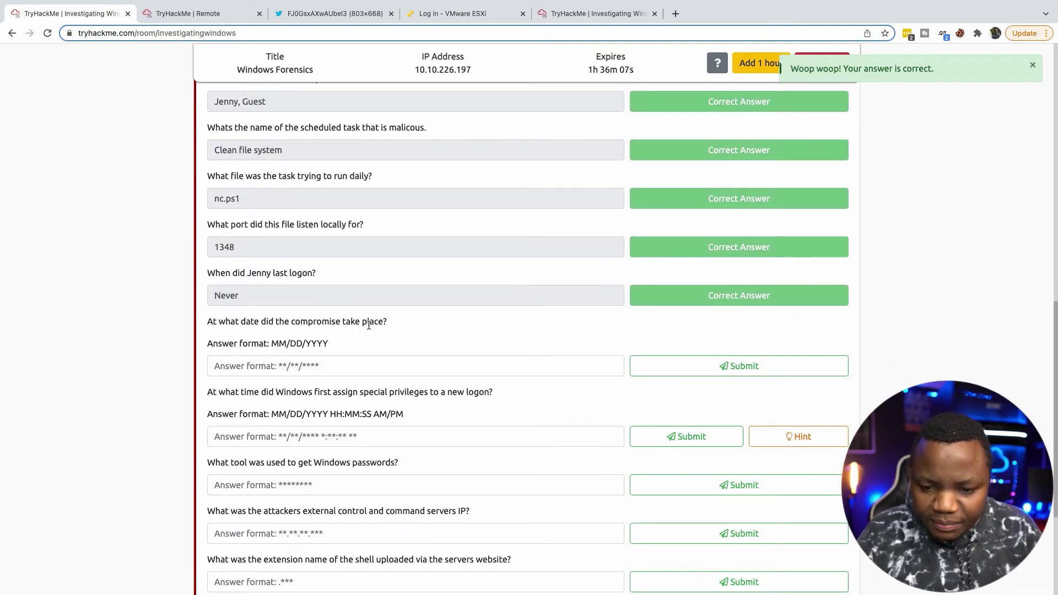
pyautogui.click(227, 366)
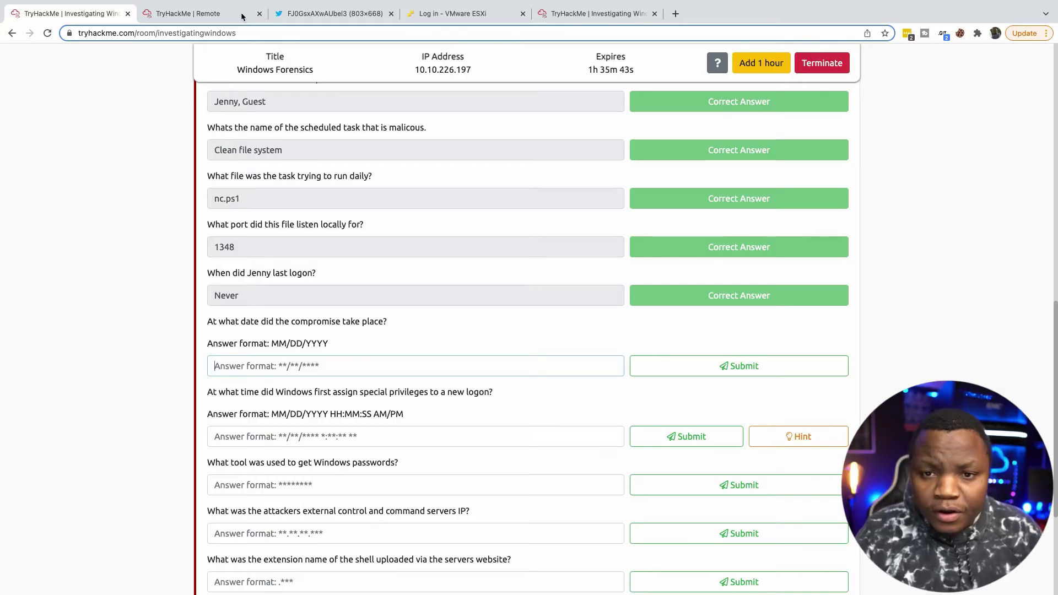
# - Browse File Explorer to C:\TMP and check its files are dated 3/2/2019
pyautogui.click(242, 16)
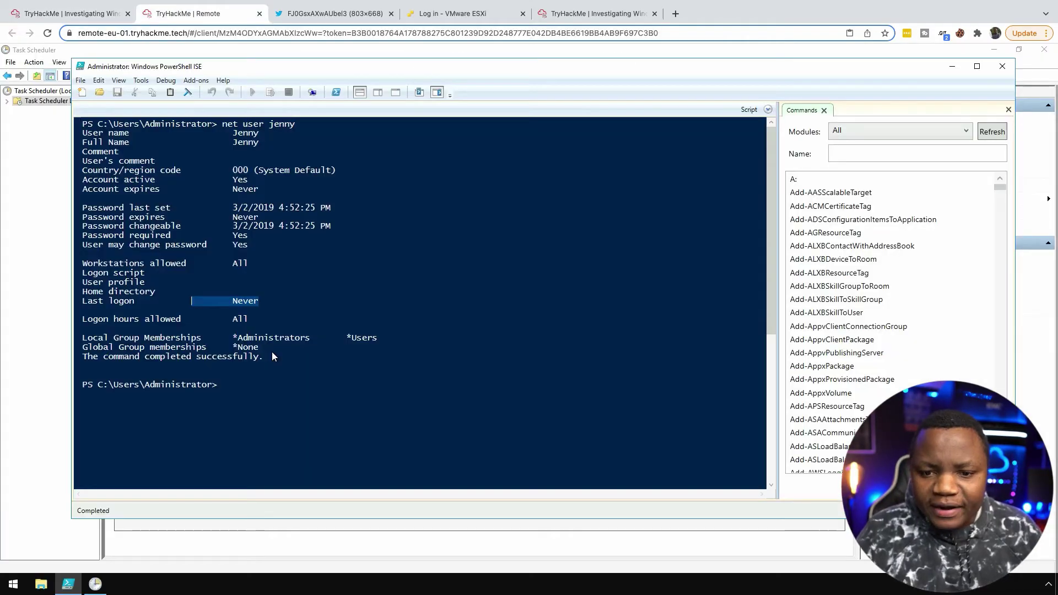
pyautogui.click(41, 583)
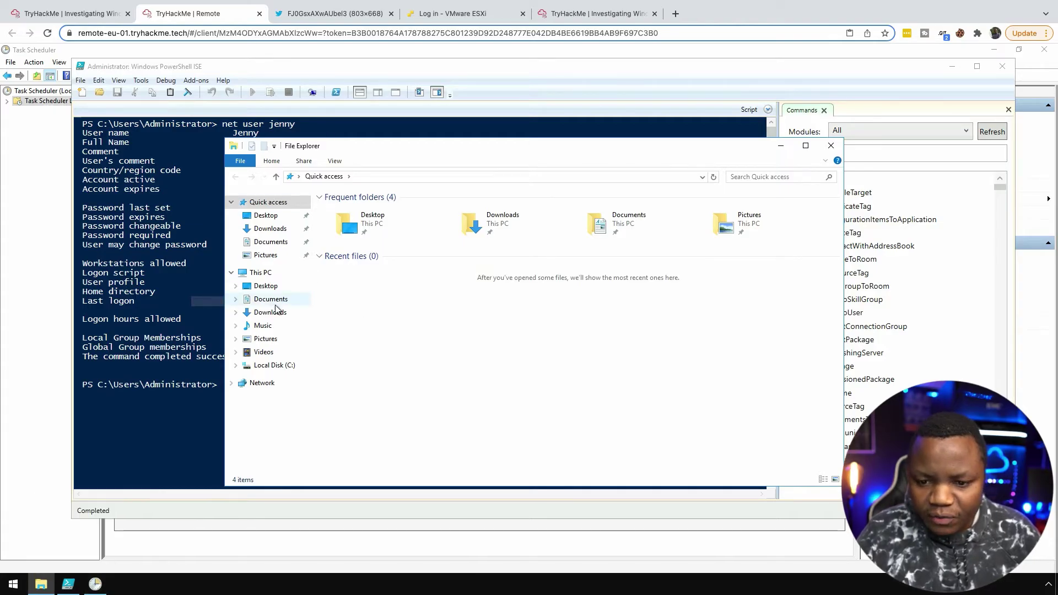
pyautogui.click(262, 273)
pyautogui.click(398, 301)
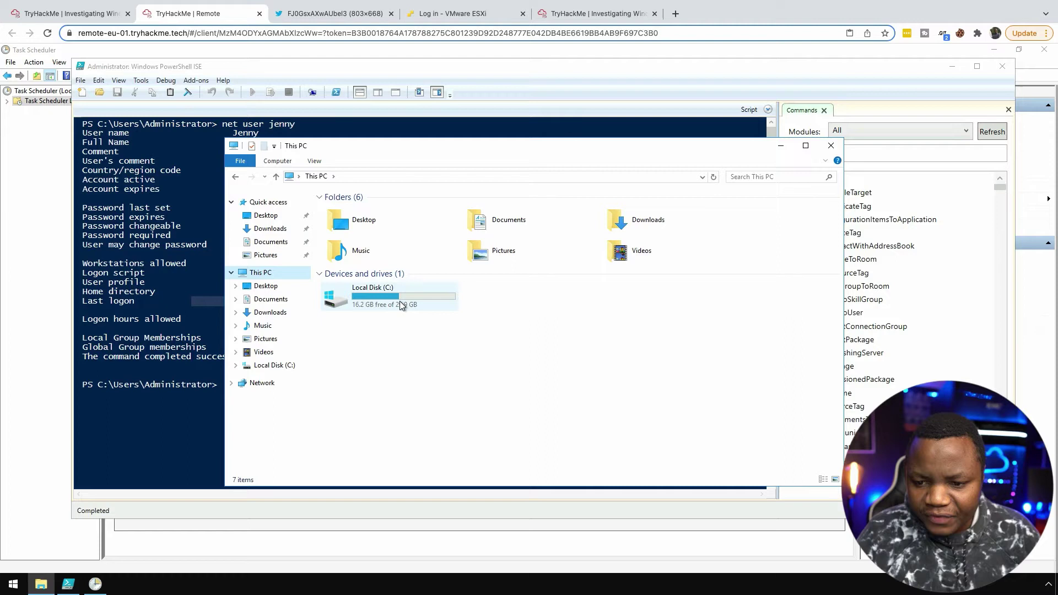
pyautogui.doubleClick(393, 297)
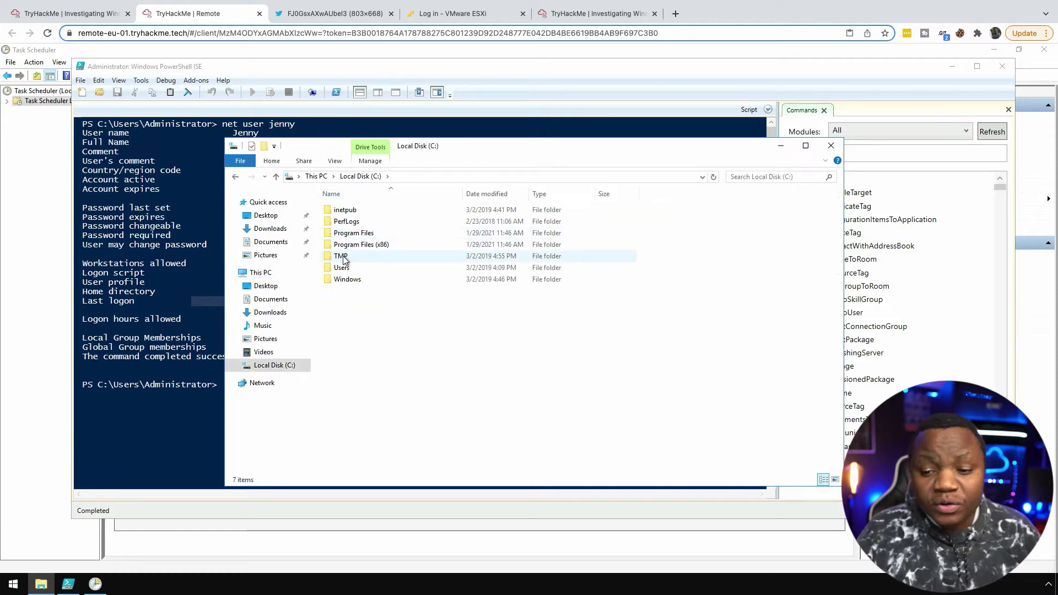
pyautogui.moveTo(346, 258)
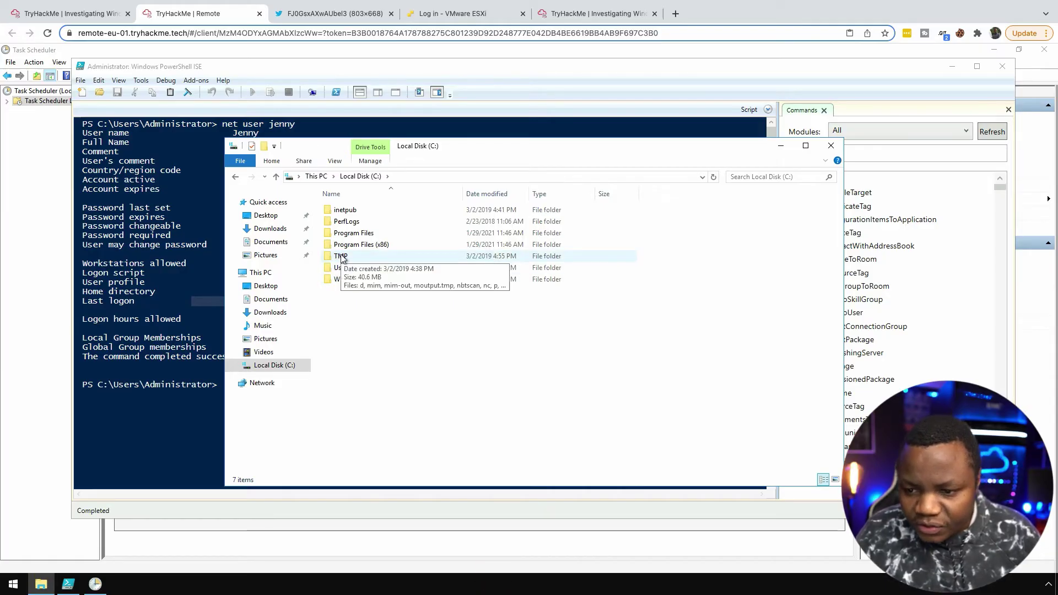
pyautogui.doubleClick(341, 257)
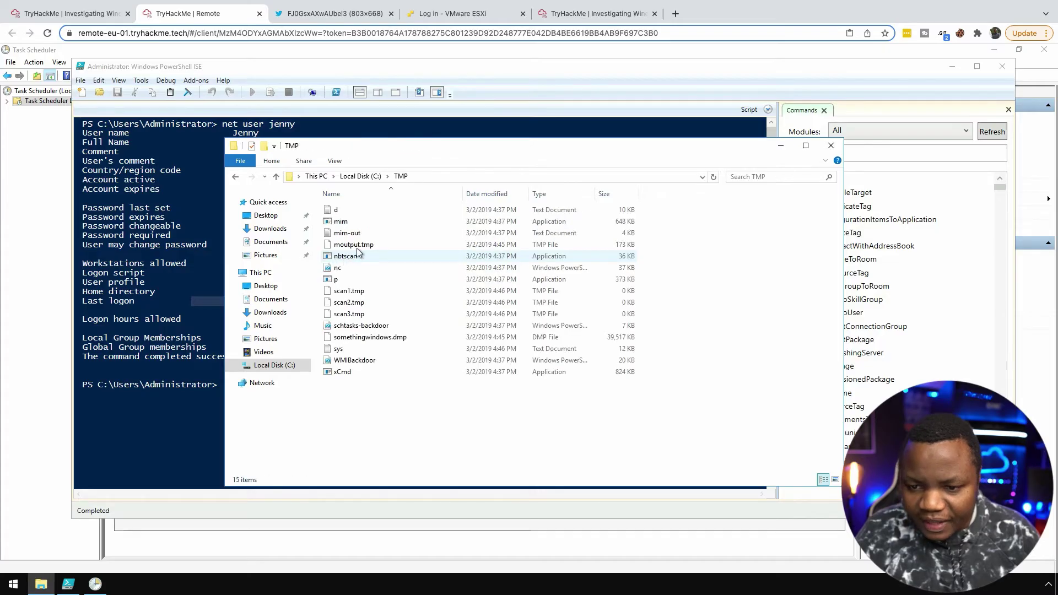
pyautogui.click(235, 176)
pyautogui.click(251, 176)
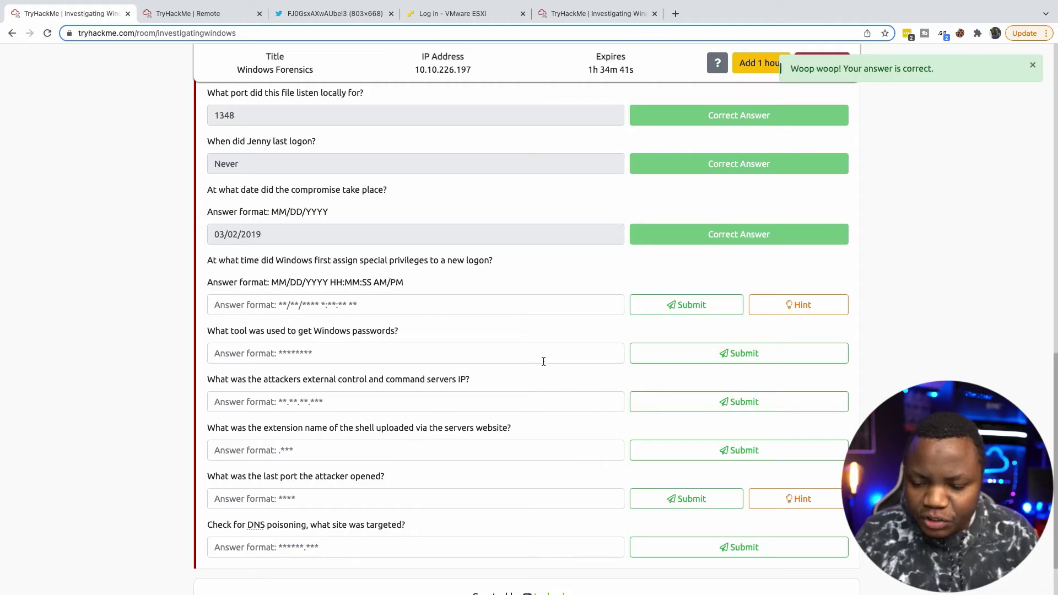
# - Switch back to the remote Windows desktop showing the C:\TMP listing
pyautogui.click(181, 14)
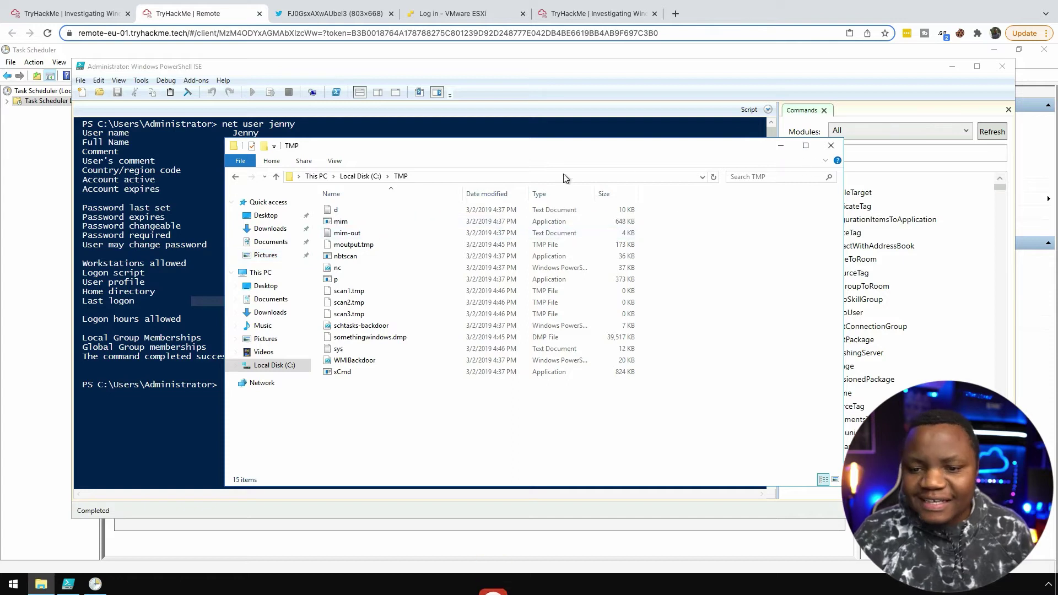
# - Open Event Viewer's Security log and locate the 'Special privileges assigned' event from 3/2/2019
pyautogui.click(69, 586)
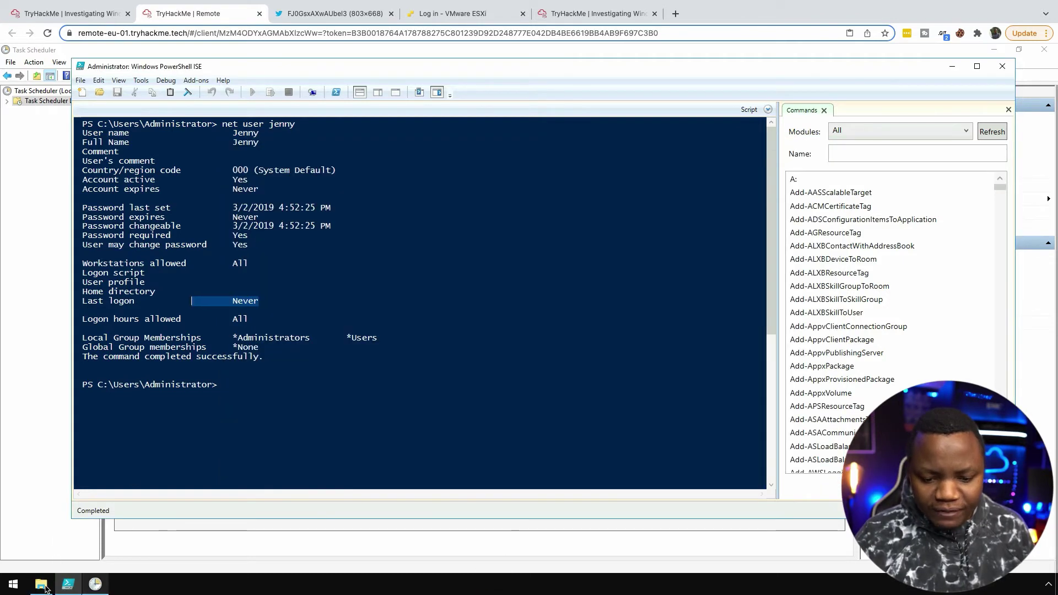
pyautogui.click(14, 585)
pyautogui.write('event')
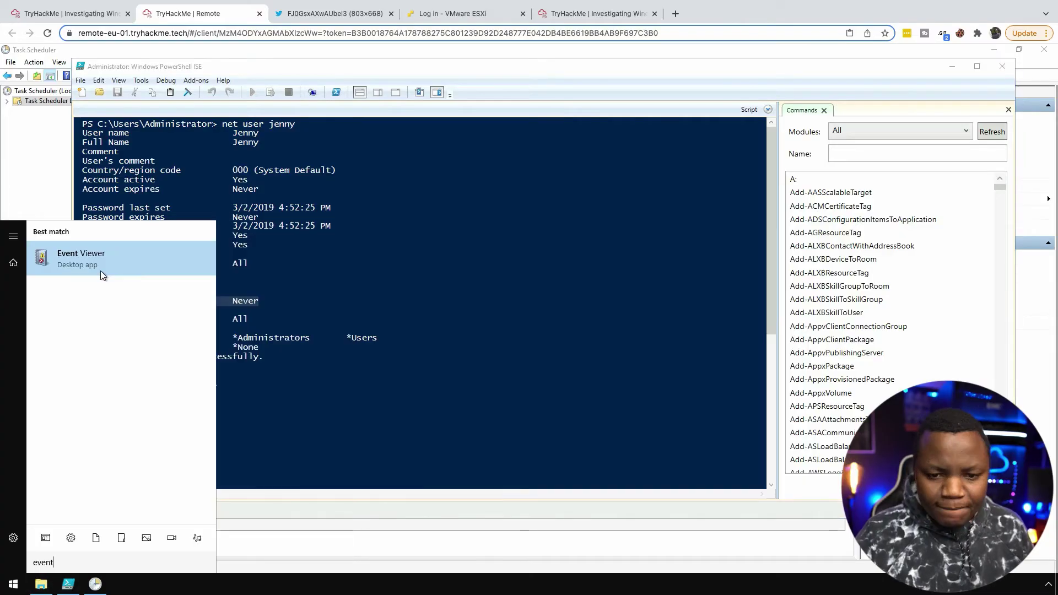
pyautogui.click(101, 266)
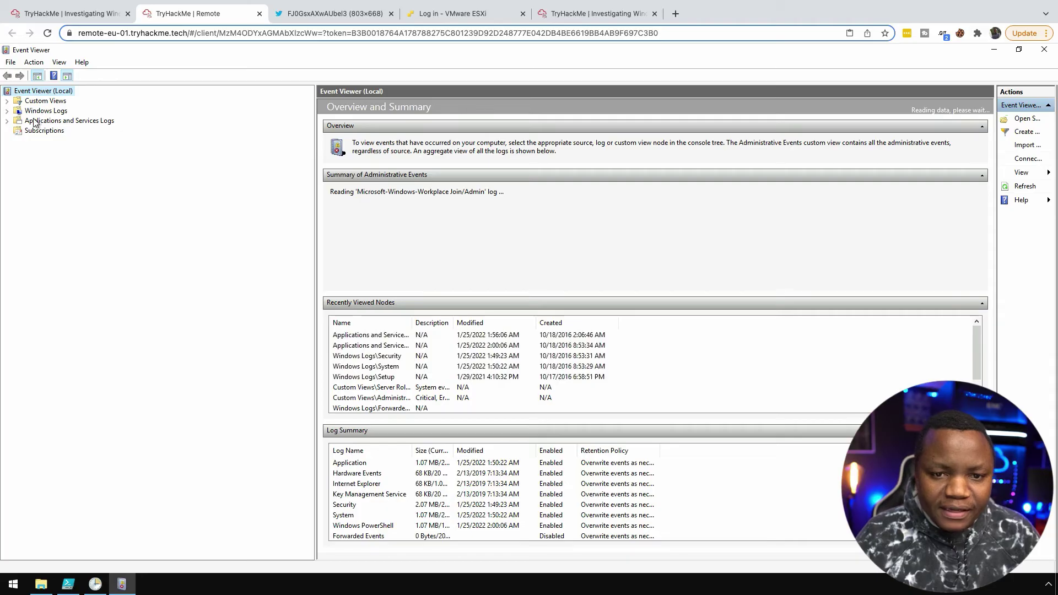
pyautogui.click(7, 111)
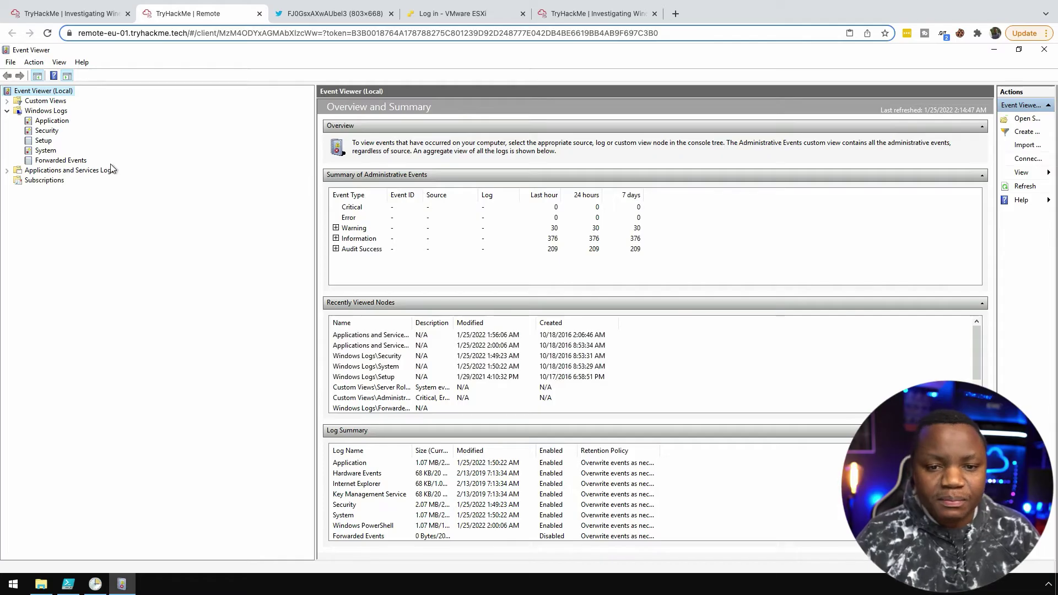
pyautogui.click(46, 132)
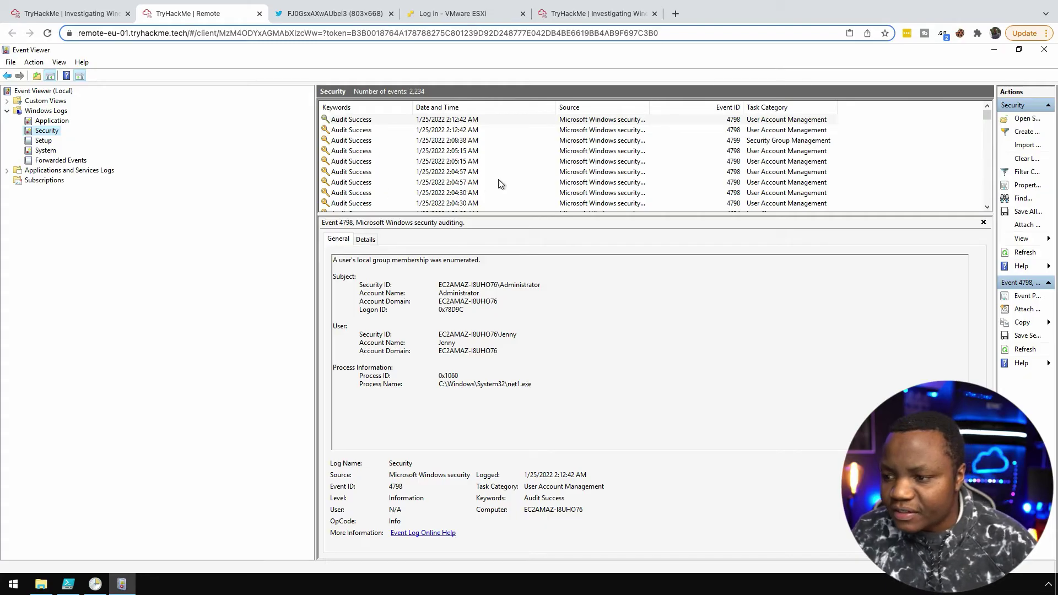
pyautogui.click(438, 129)
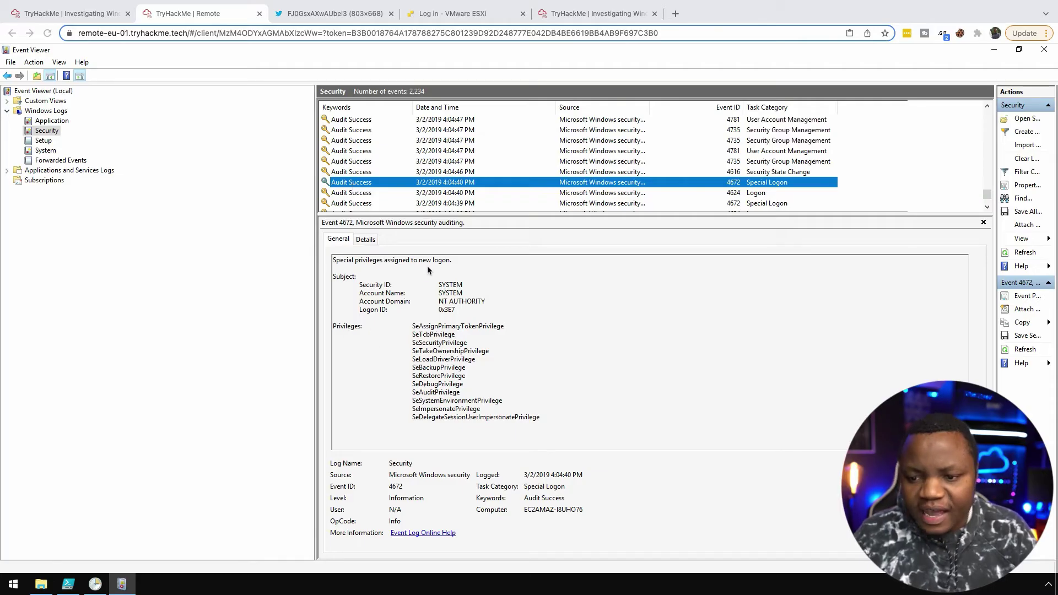
pyautogui.moveTo(426, 266); pyautogui.dragTo(338, 261)
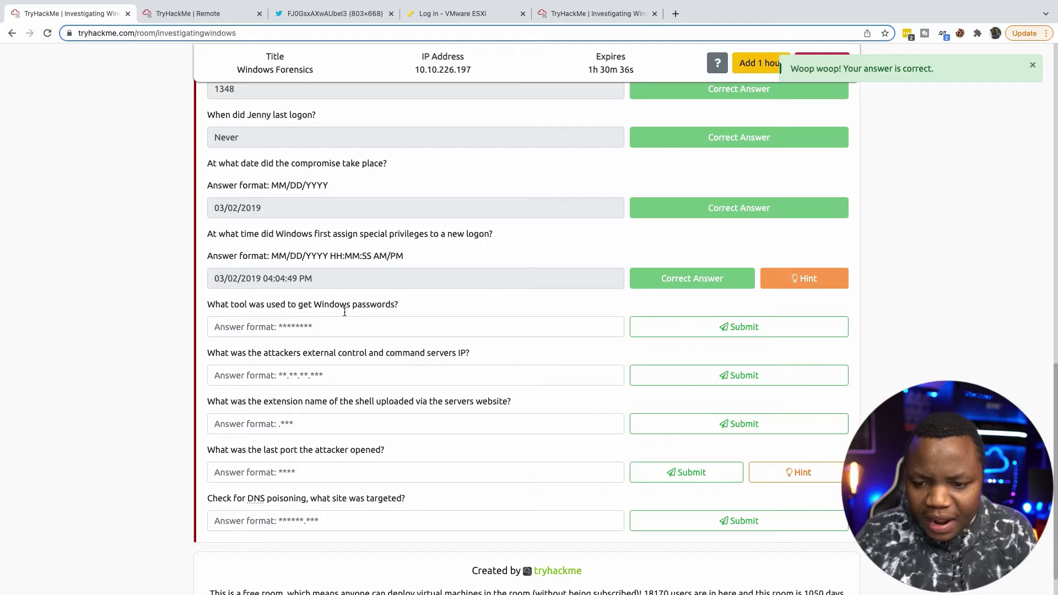
# - In the C:\TMP window, select the mim application and bring up its context menu
pyautogui.click(215, 5)
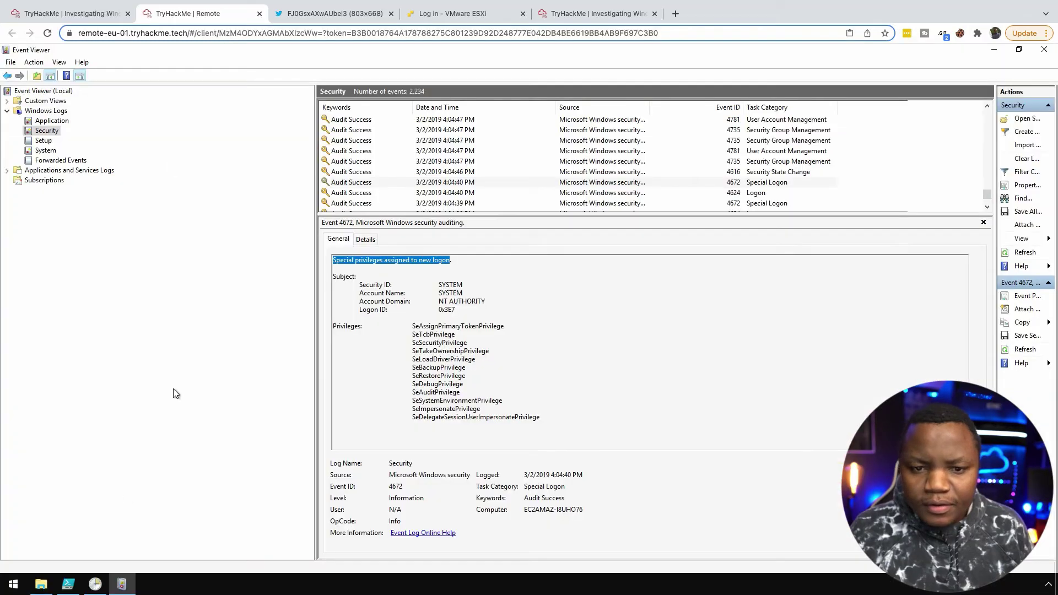
pyautogui.click(42, 586)
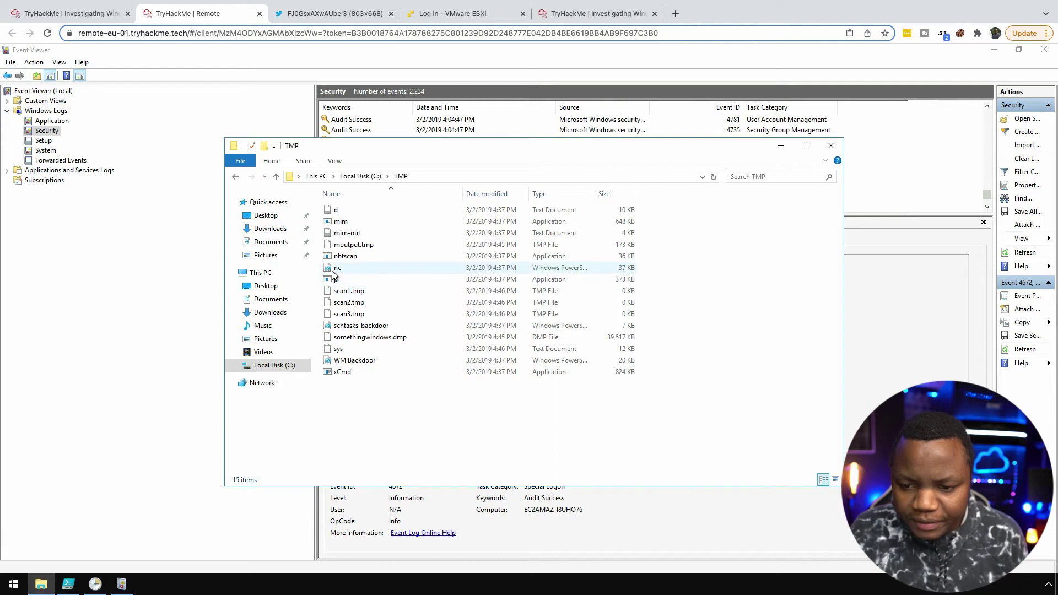
pyautogui.click(352, 223)
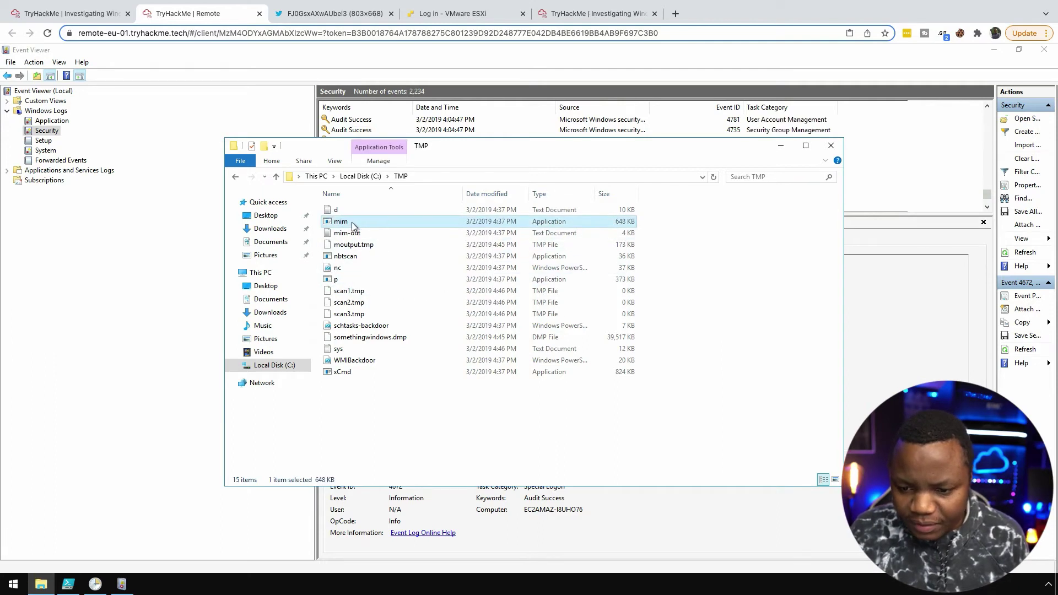
pyautogui.rightClick(351, 223)
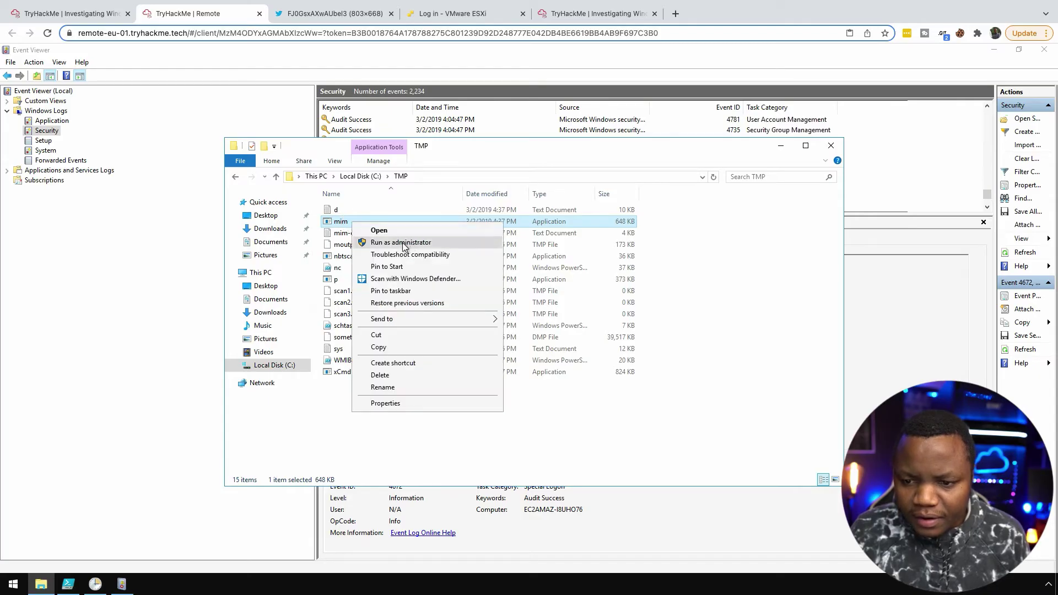
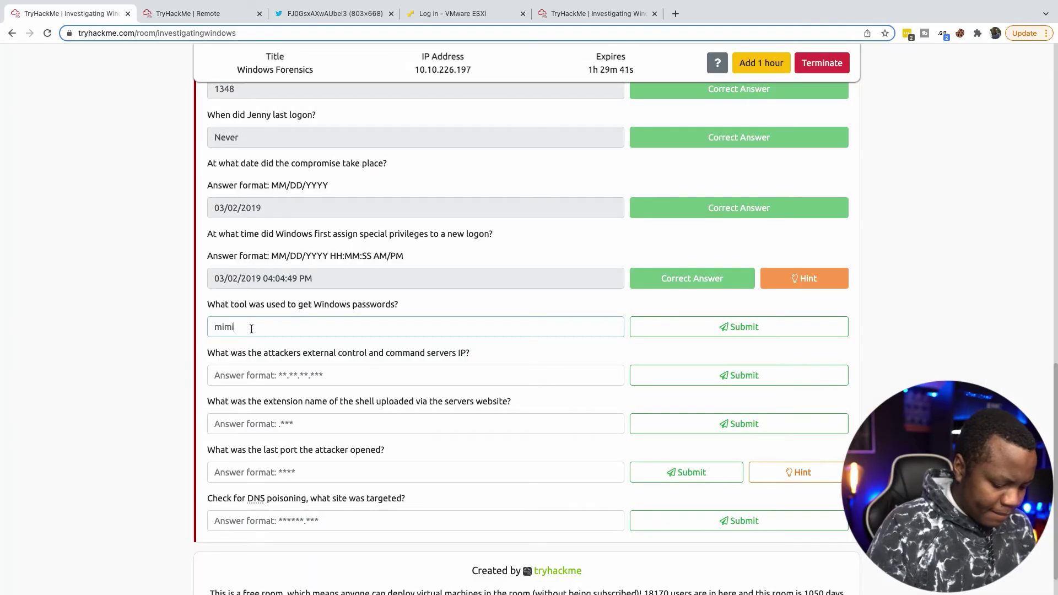
# - Submit 'mimikatz' for the password tool question, then move to the remote Windows desktop
pyautogui.click(689, 328)
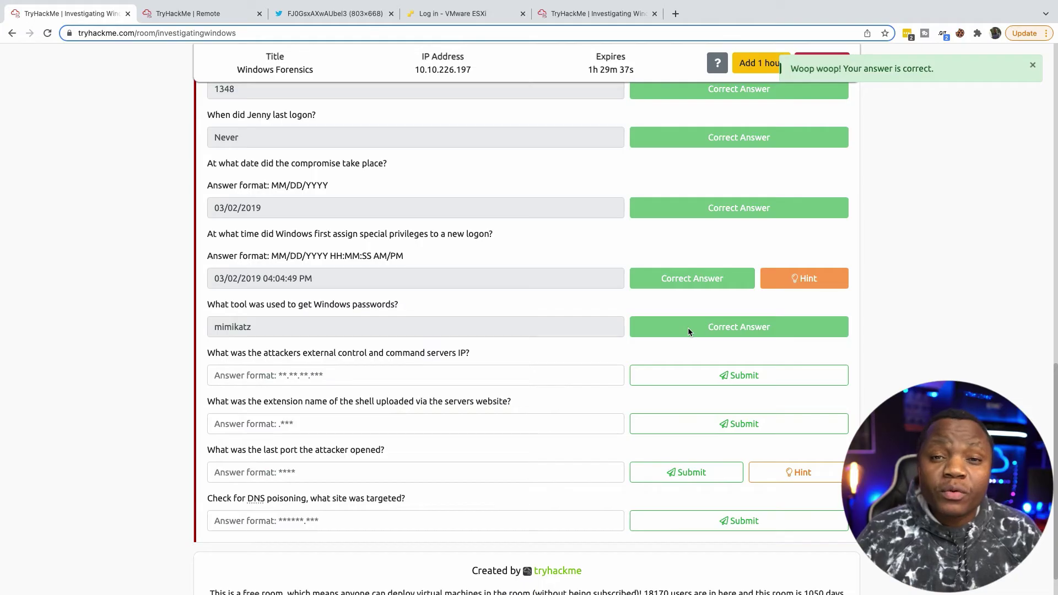
pyautogui.scroll(-1, 318, 374)
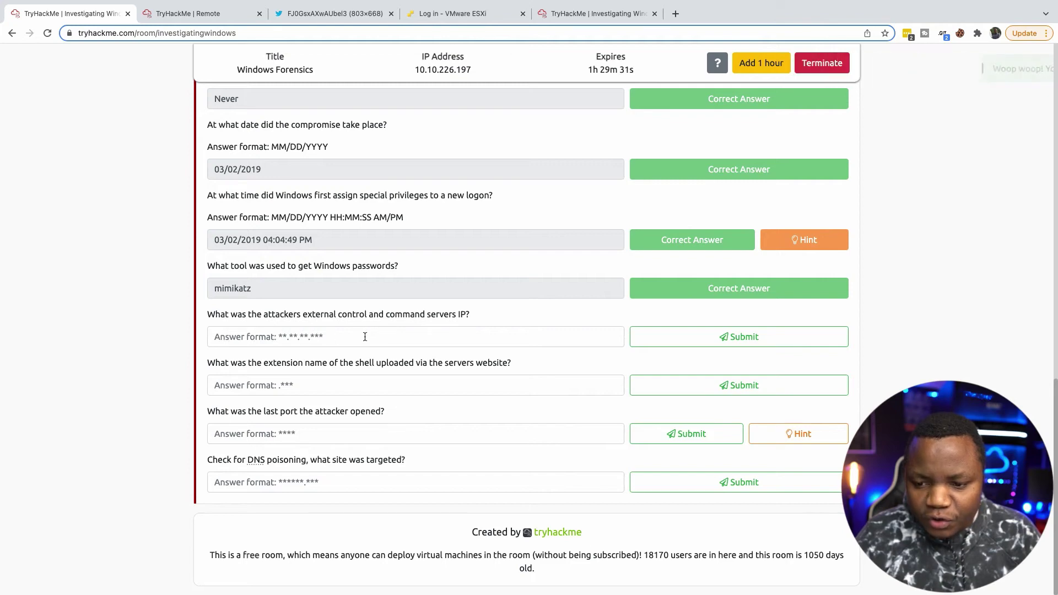
pyautogui.click(259, 340)
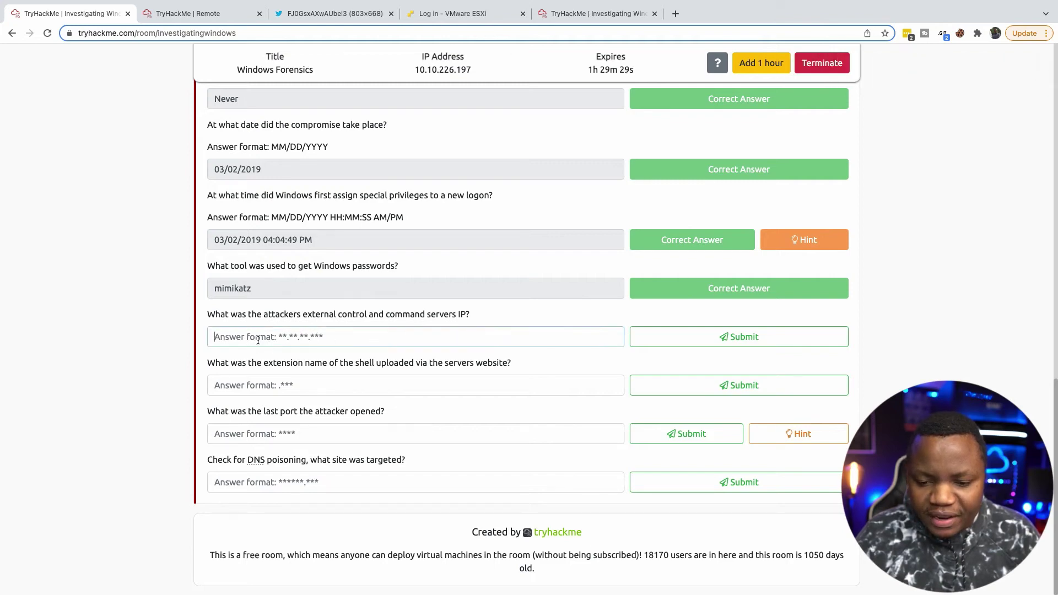
pyautogui.hotkey('ctrl', 'Tab')
# - In File Explorer, navigate to C:\Windows\System32\drivers\etc
pyautogui.click(41, 584)
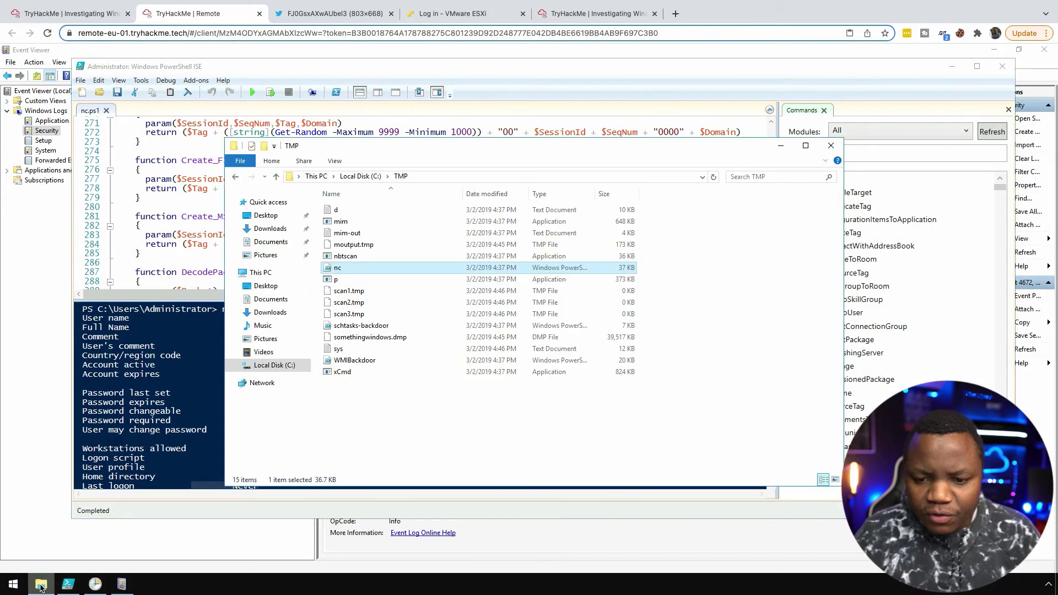
pyautogui.click(271, 365)
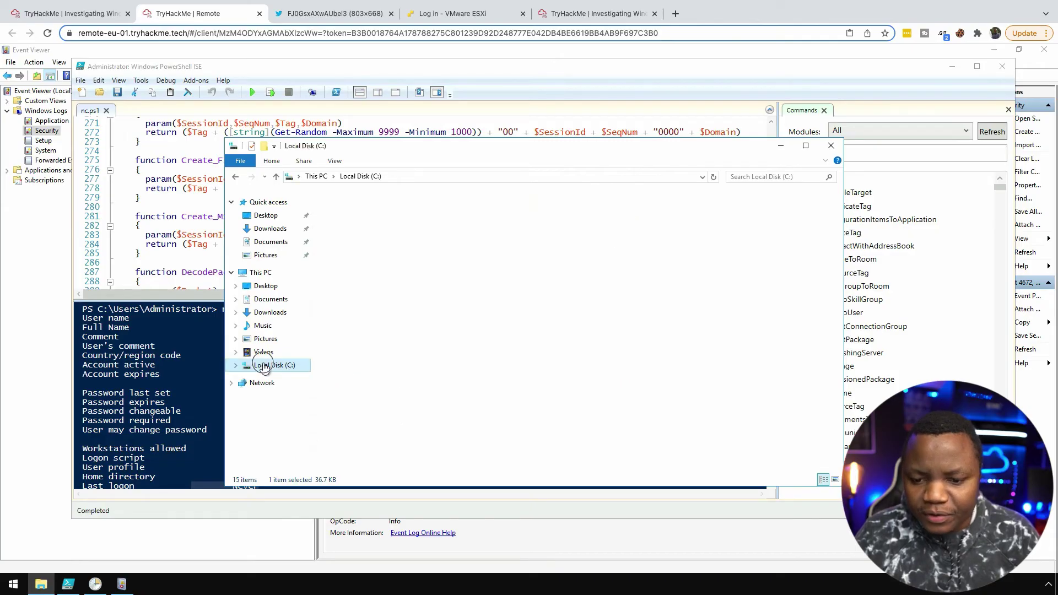
pyautogui.doubleClick(347, 279)
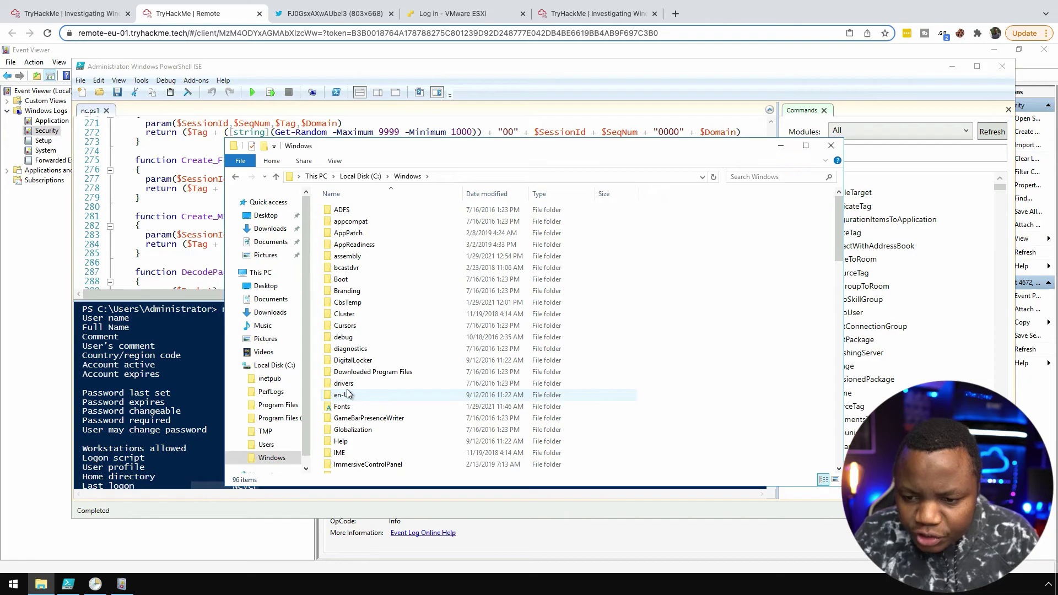
pyautogui.write('system32')
pyautogui.press('Return')
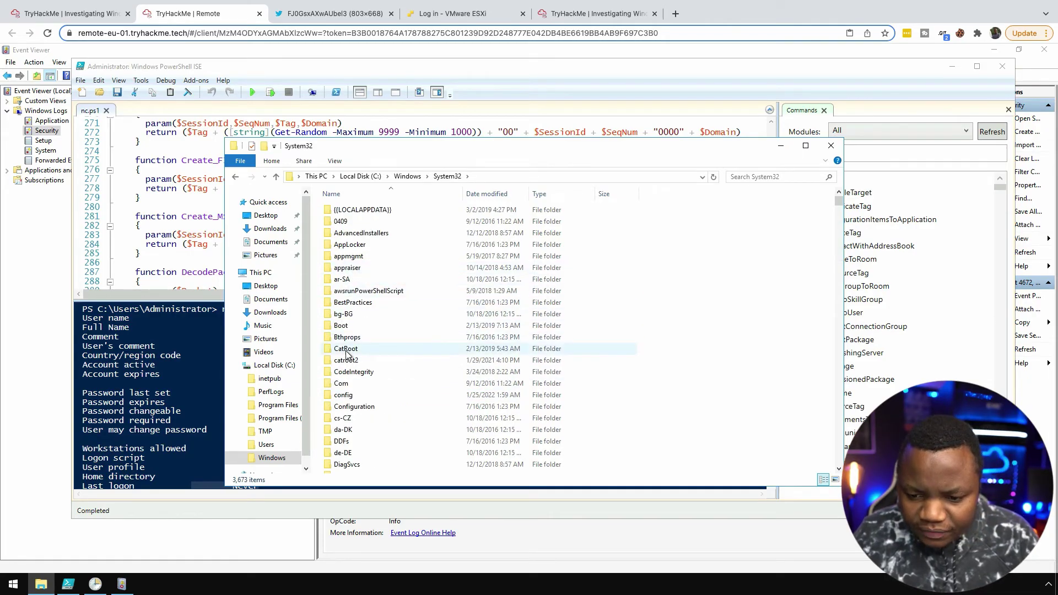
pyautogui.scroll(-2, 346, 355)
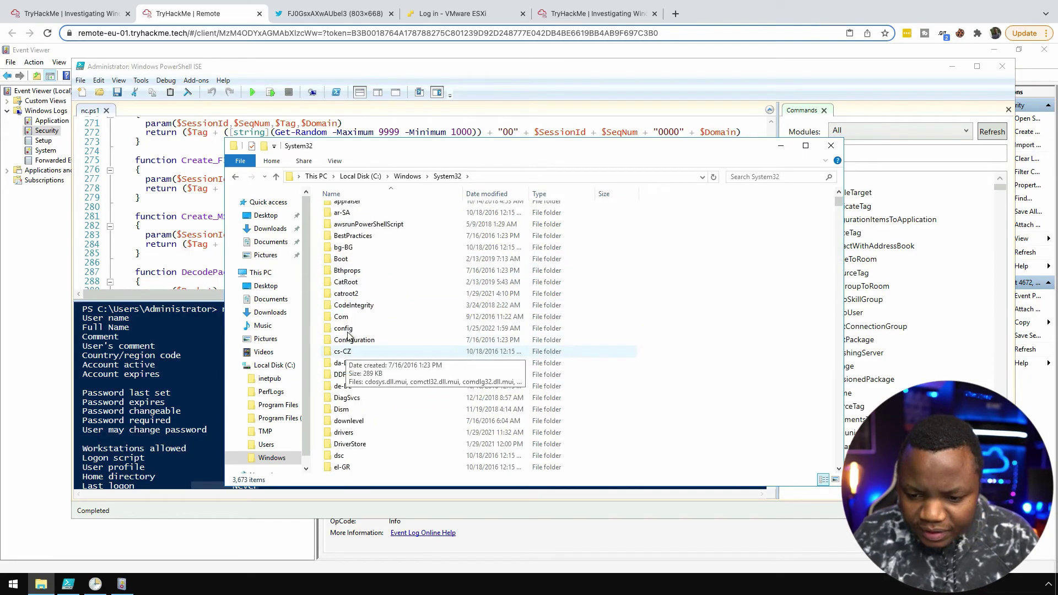
pyautogui.doubleClick(343, 433)
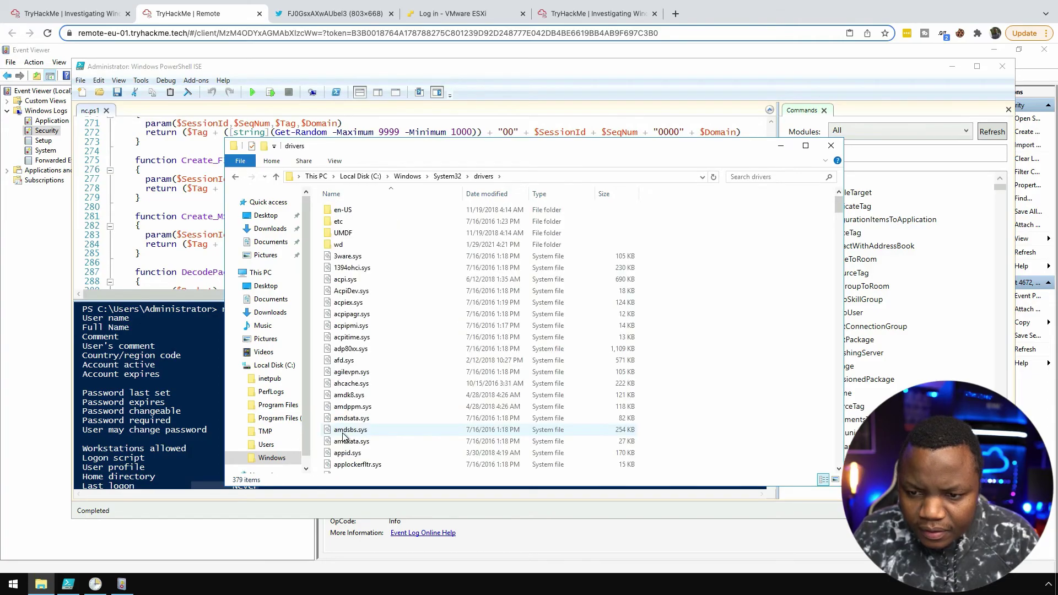
pyautogui.click(349, 224)
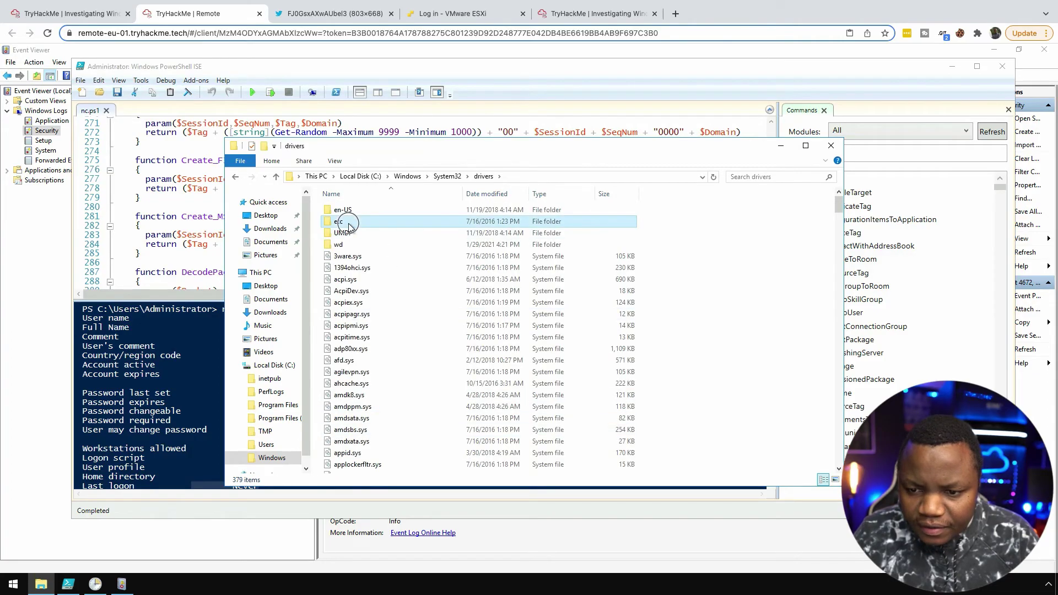
pyautogui.doubleClick(349, 224)
# - Open the hosts file with Notepad
pyautogui.click(348, 211)
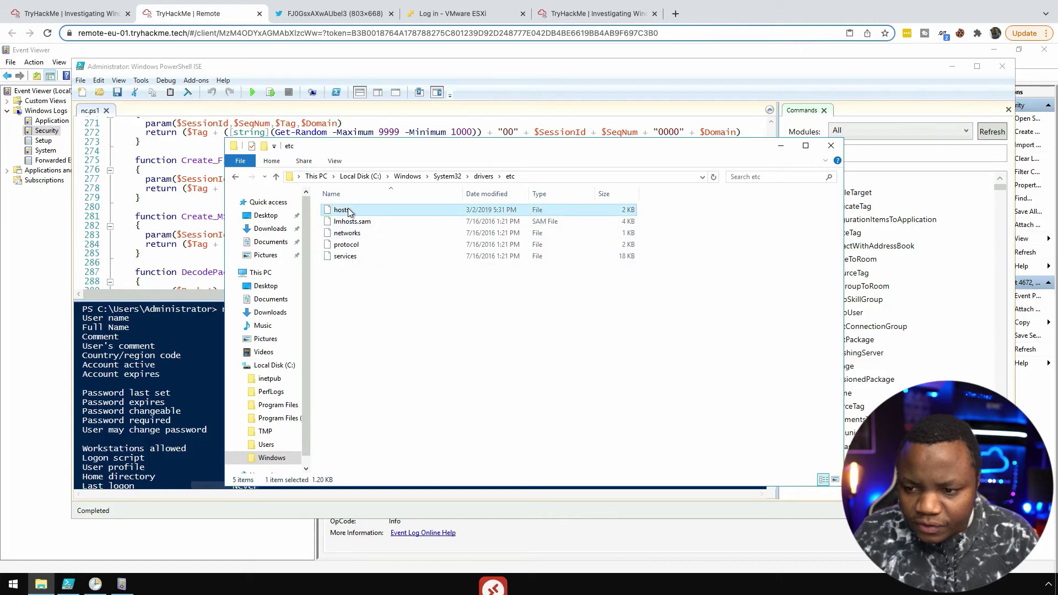
pyautogui.rightClick(348, 212)
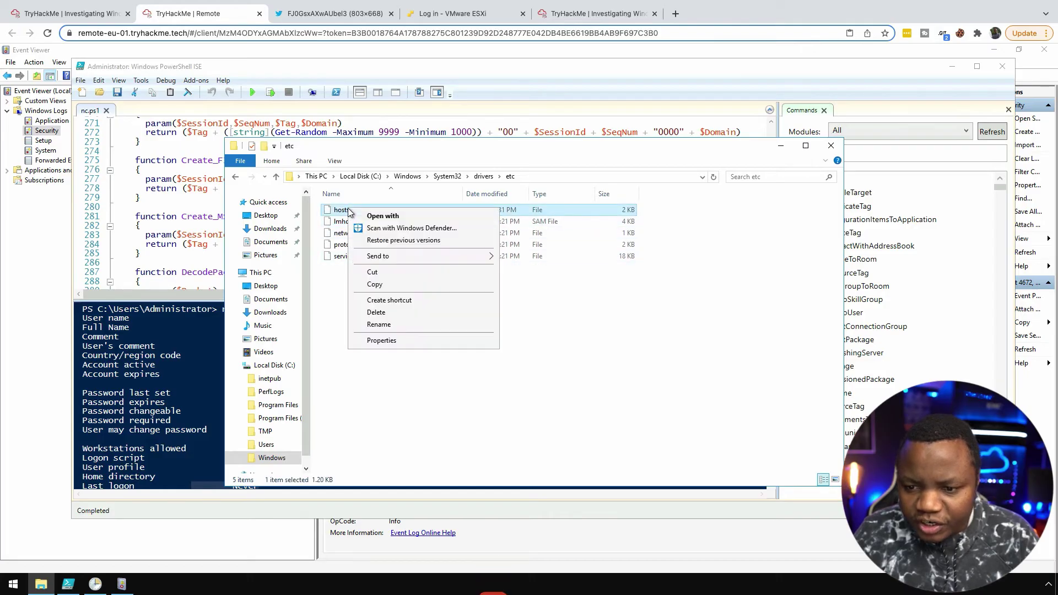
pyautogui.click(379, 218)
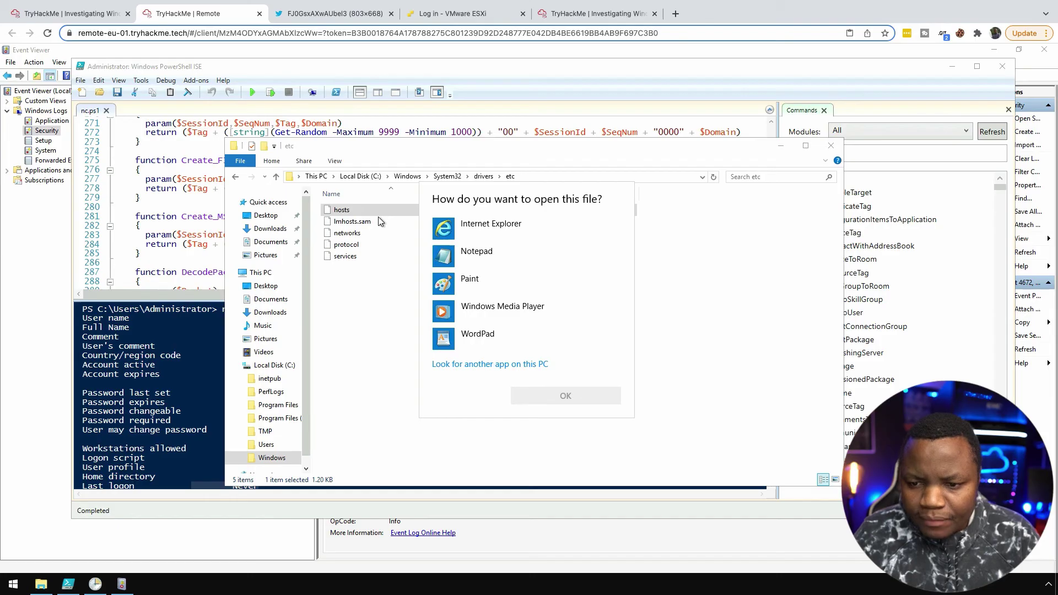
pyautogui.click(470, 258)
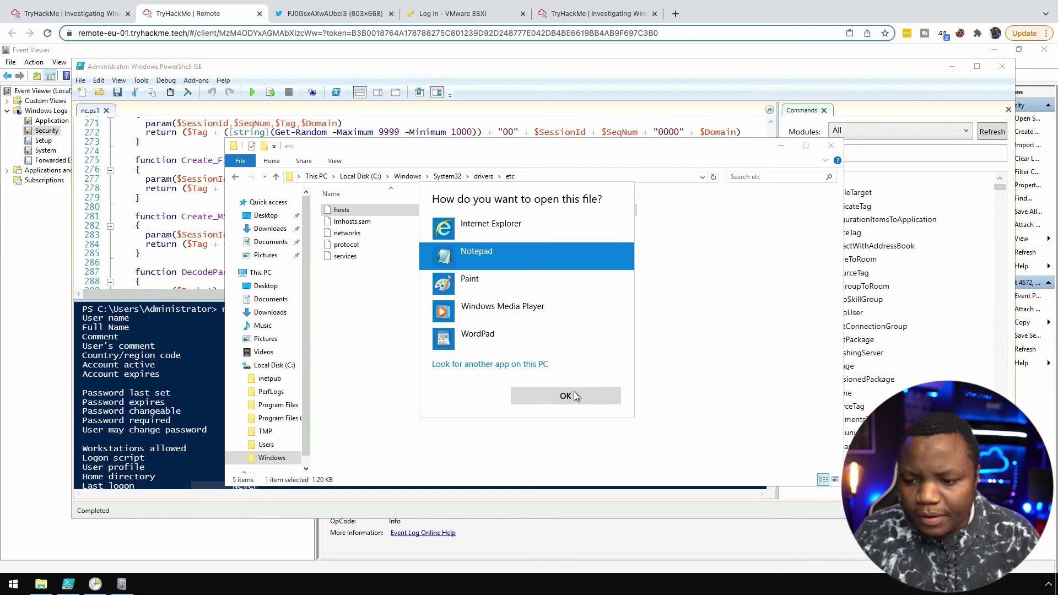
pyautogui.click(574, 392)
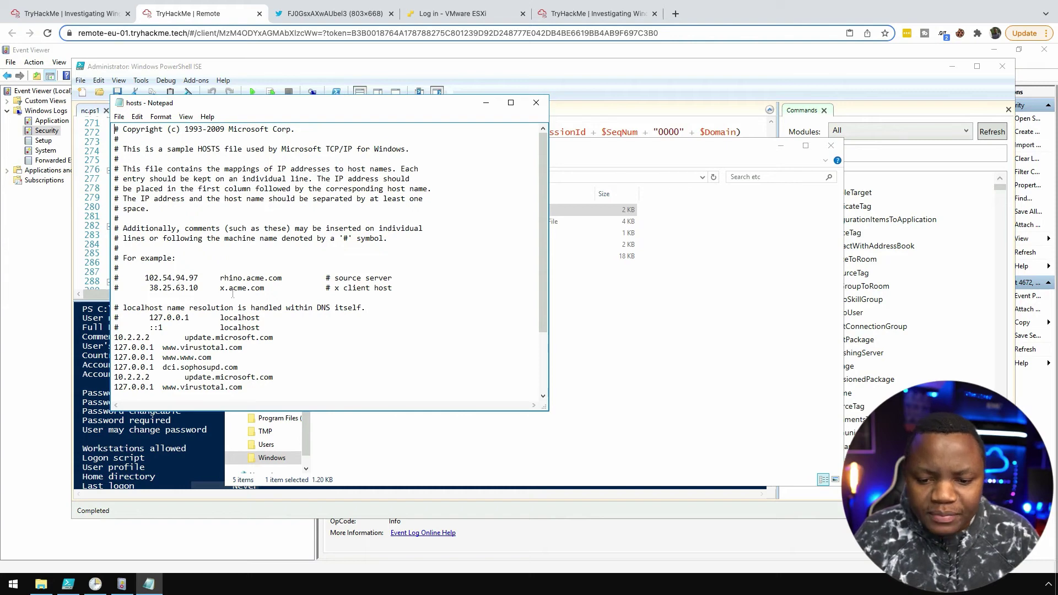
# - Highlight 10.2.2.2 on the update.microsoft.com line, then scroll to the end of the hosts file
pyautogui.moveTo(155, 379); pyautogui.dragTo(119, 378)
pyautogui.scroll(-3, 284, 335)
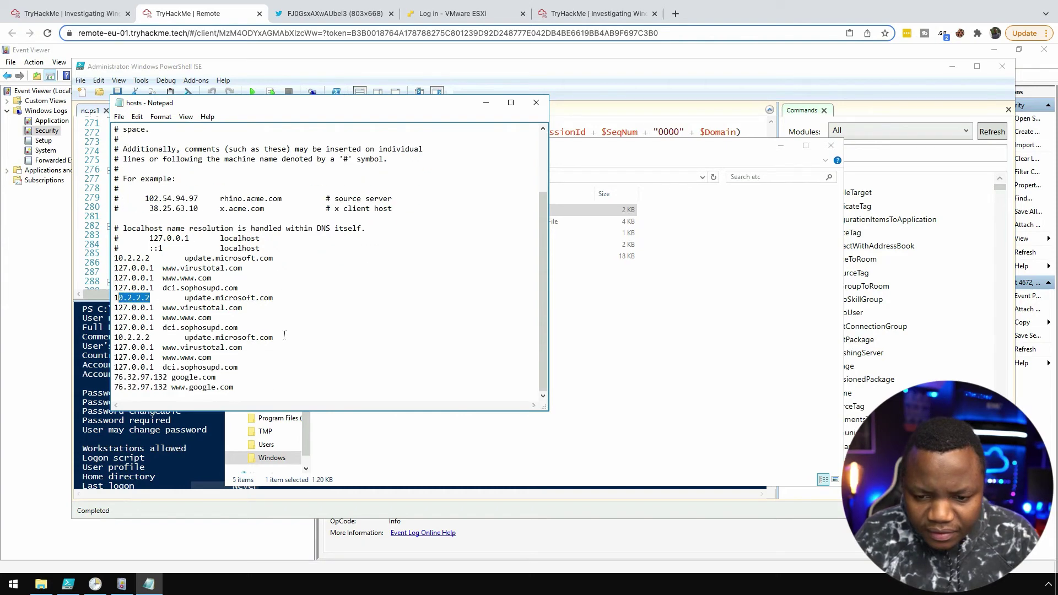
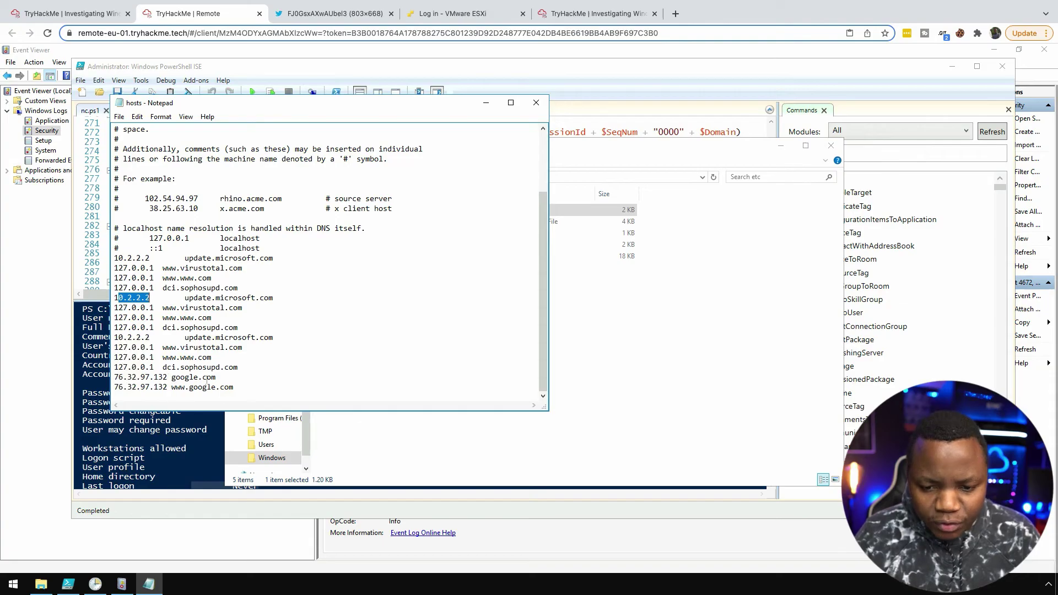
# - Copy 76.32.97.132, the IP the hosts file maps to google.com
pyautogui.moveTo(172, 378); pyautogui.dragTo(126, 377)
pyautogui.rightClick(127, 376)
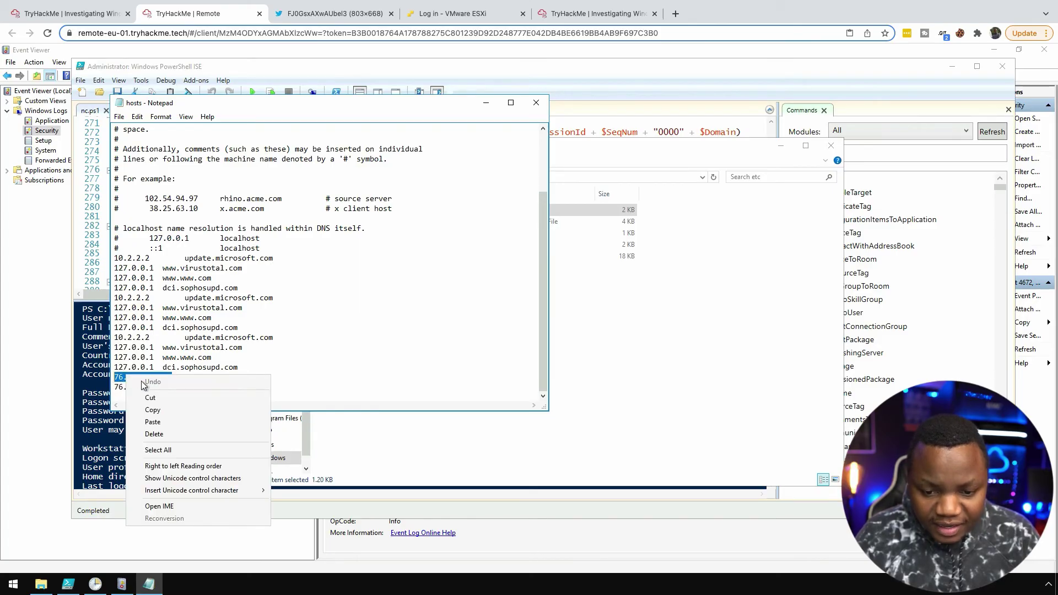
pyautogui.click(154, 409)
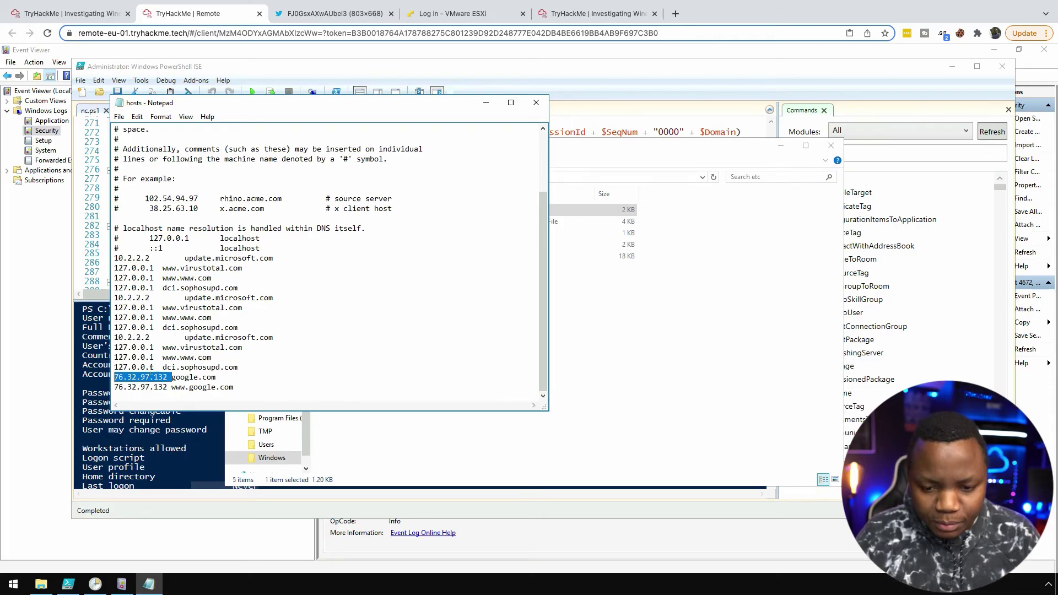
# - Paste and submit 76.32.97.132 as the attacker's command-and-control server IP
pyautogui.click(69, 14)
pyautogui.click(251, 338)
pyautogui.hotkey('ctrl', 'v')
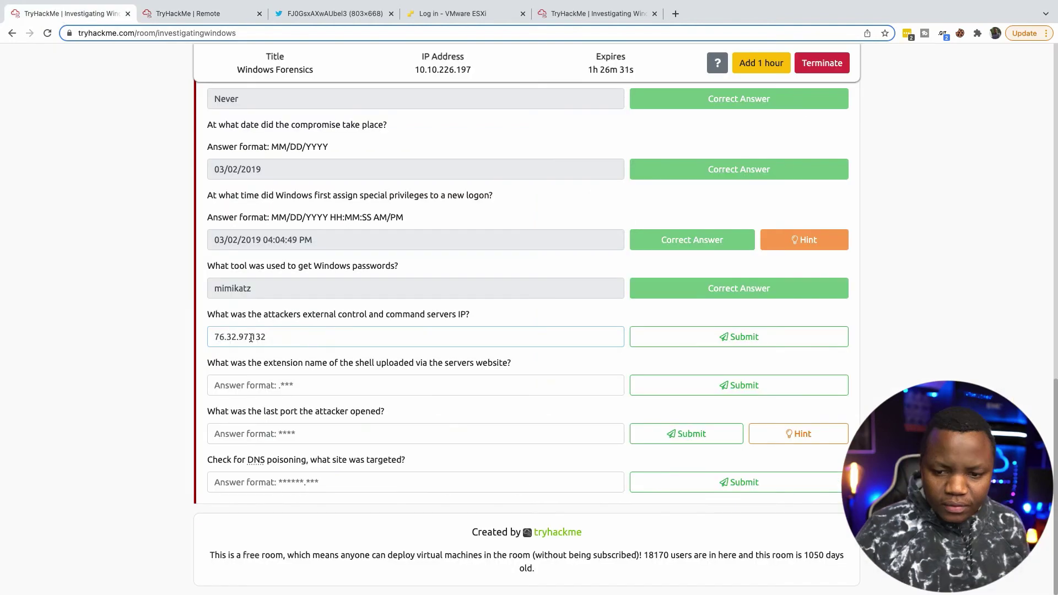
pyautogui.click(734, 339)
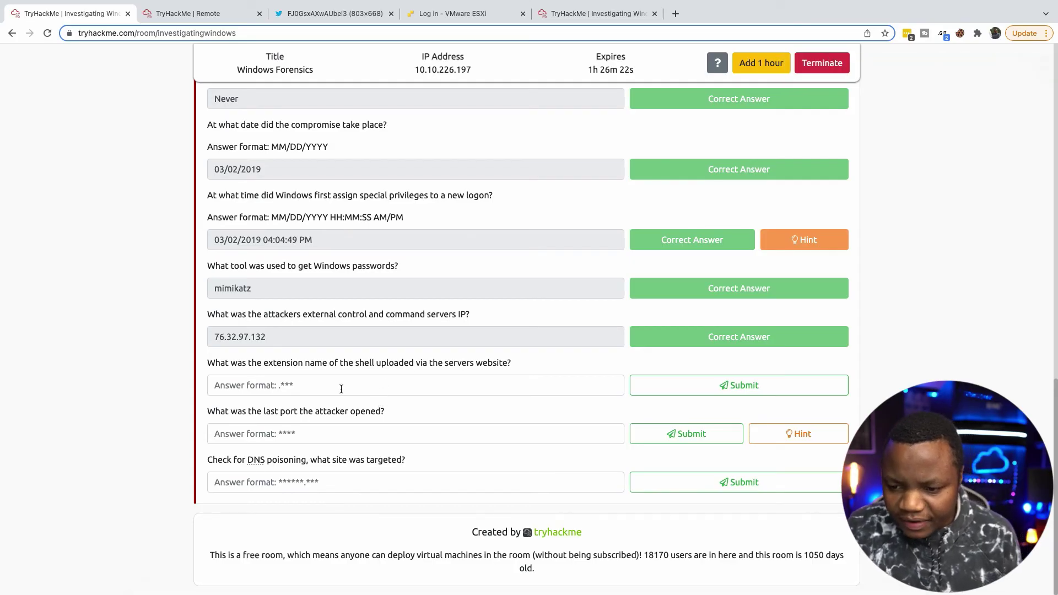
pyautogui.click(293, 388)
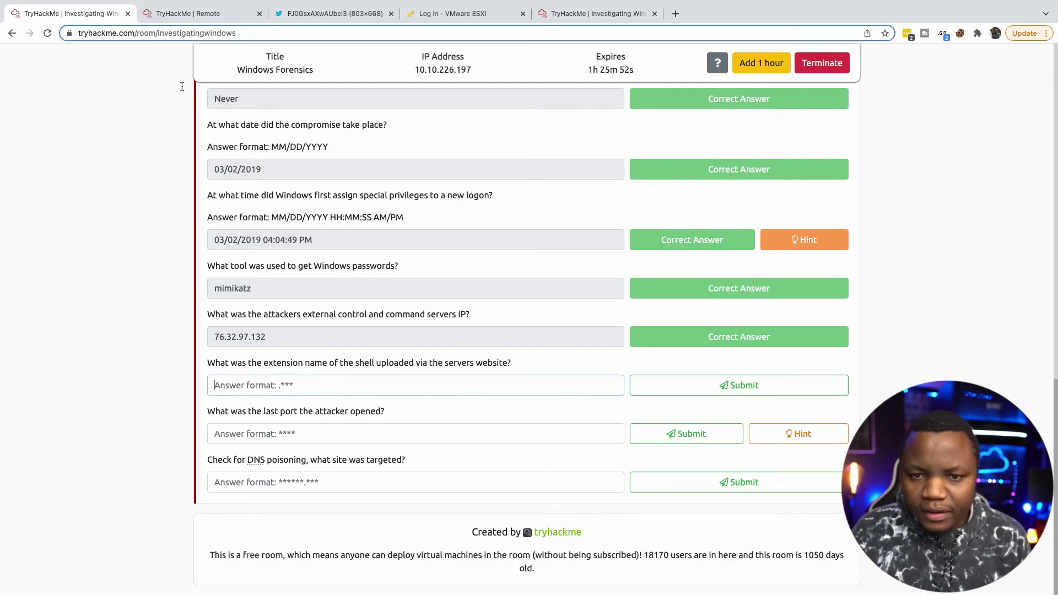
pyautogui.click(203, 15)
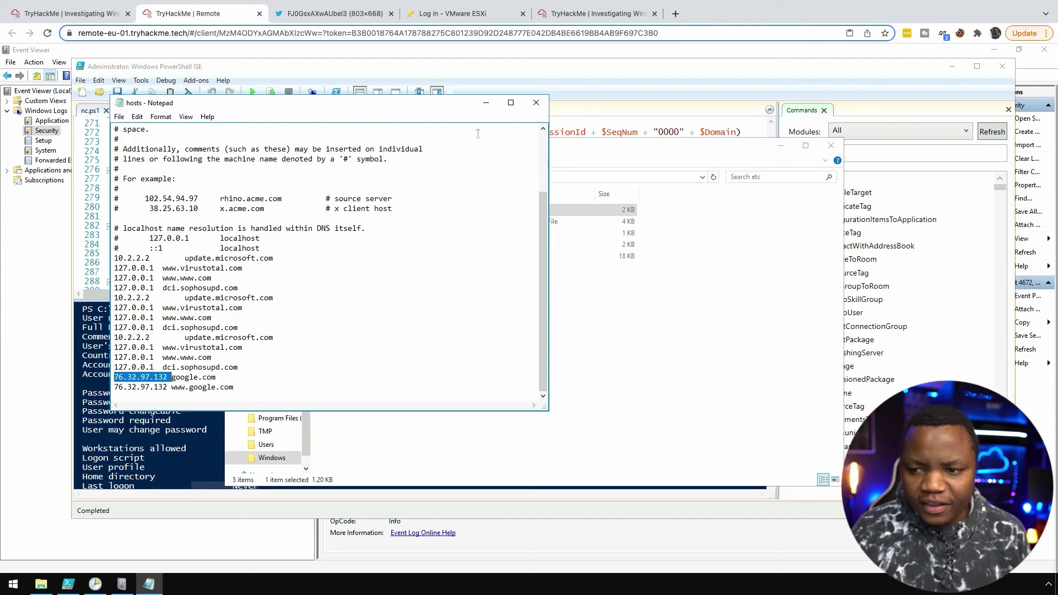
# - Close the hosts file and browse to C:\inetpub\wwwroot, listing b.jsp, shell and tests.jsp
pyautogui.click(536, 103)
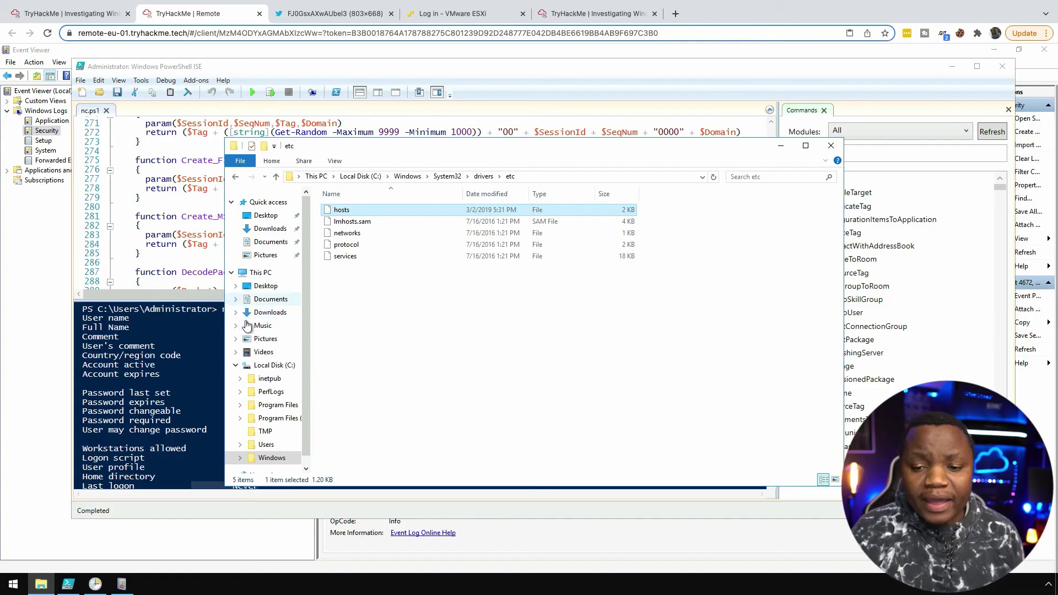
pyautogui.click(268, 365)
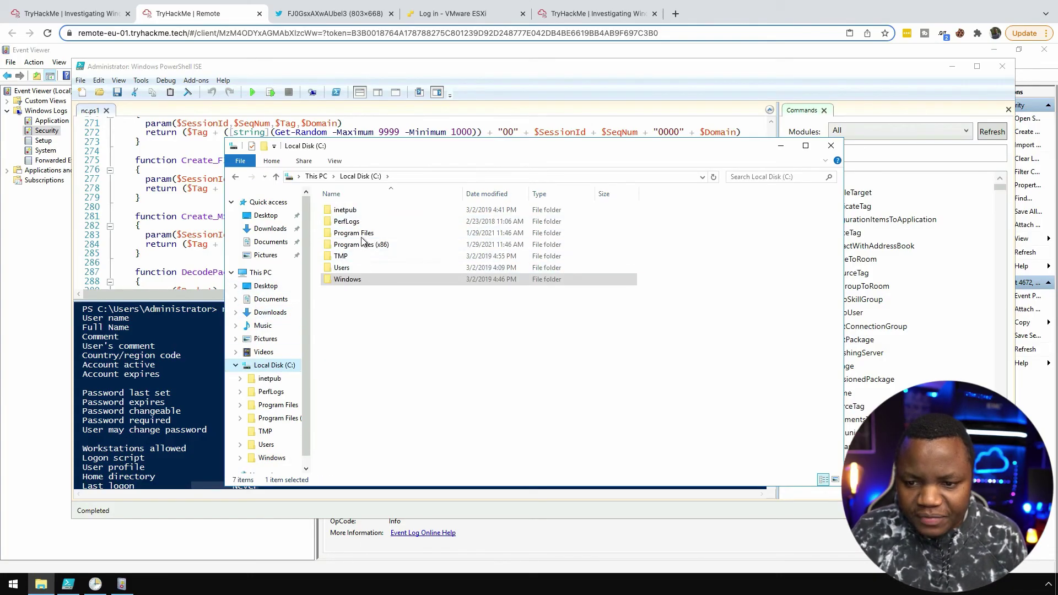
pyautogui.doubleClick(342, 213)
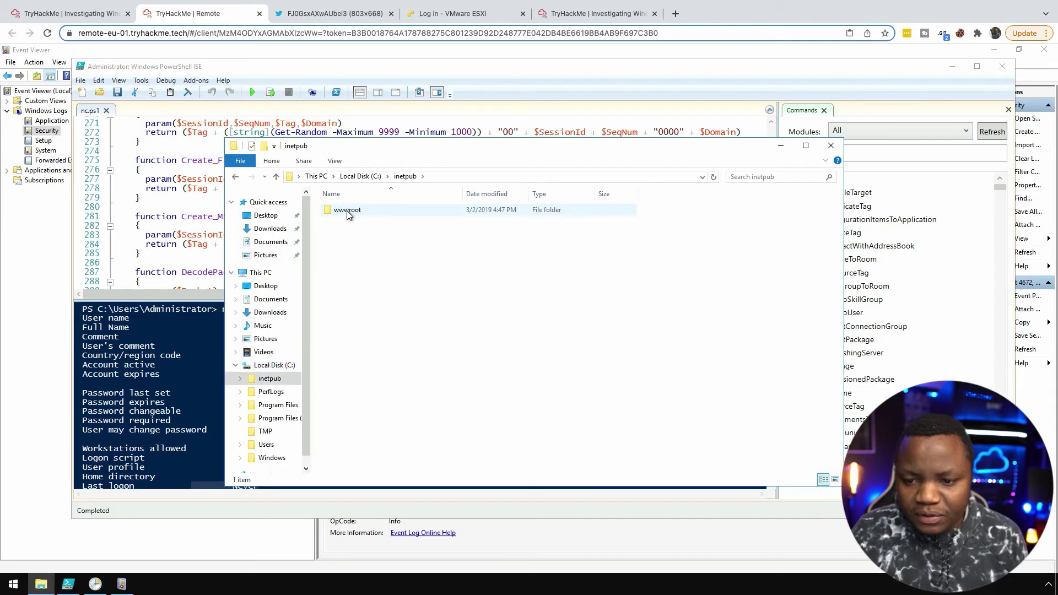
pyautogui.doubleClick(353, 210)
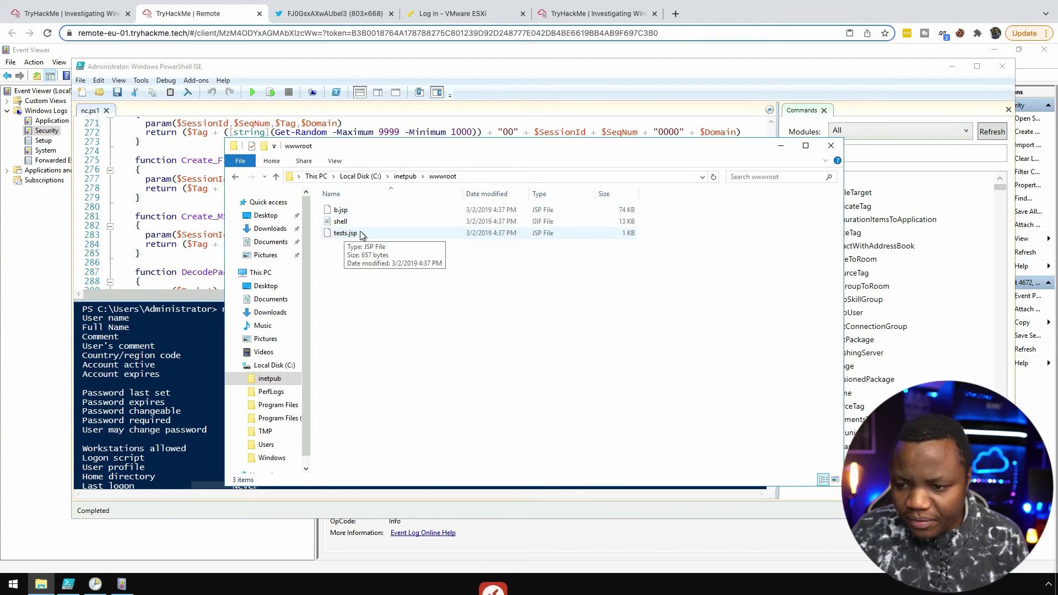
# - Submit .jsp as the extension of the shell uploaded via the website
pyautogui.click(72, 13)
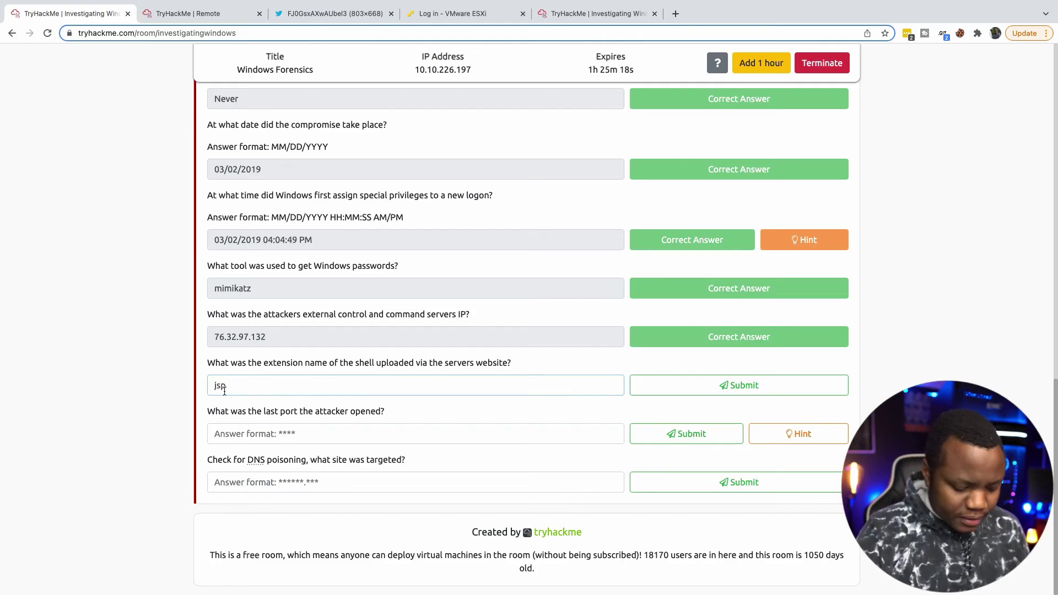
pyautogui.click(683, 386)
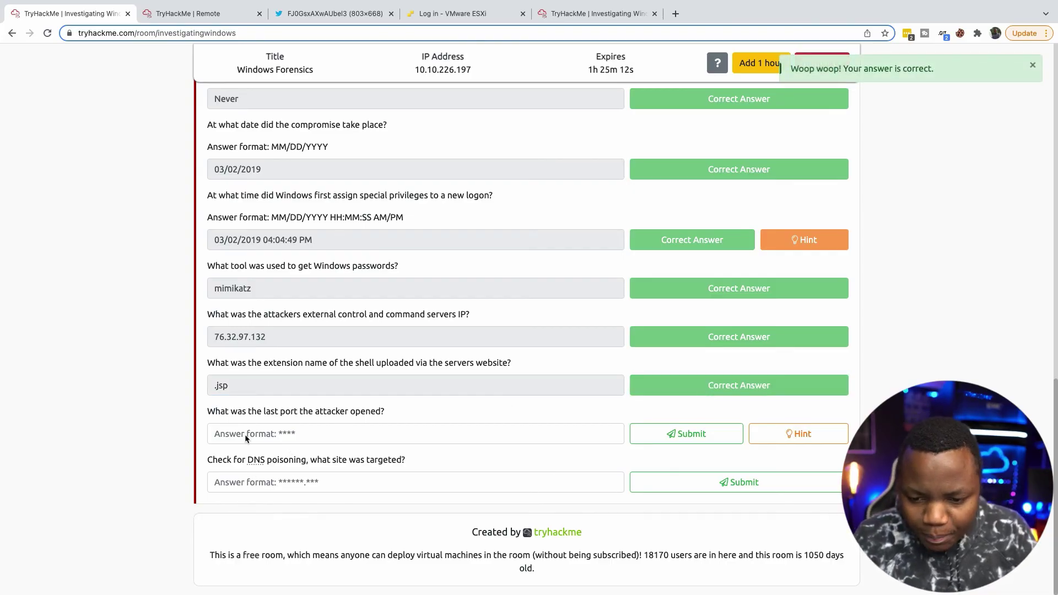
pyautogui.click(185, 13)
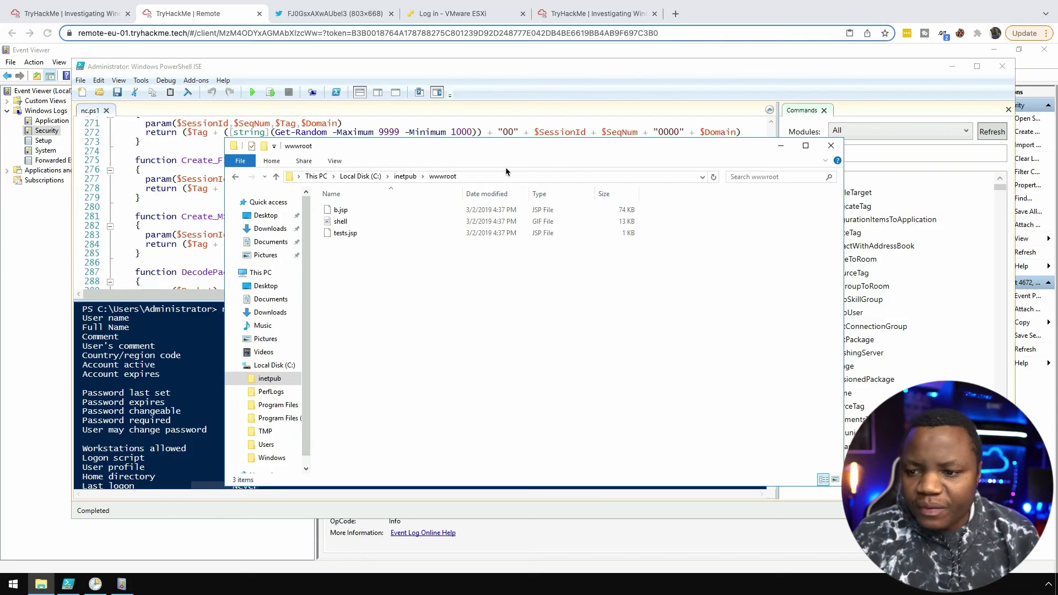
# - Launch Windows Firewall with Advanced Security by searching 'fire'
pyautogui.click(12, 586)
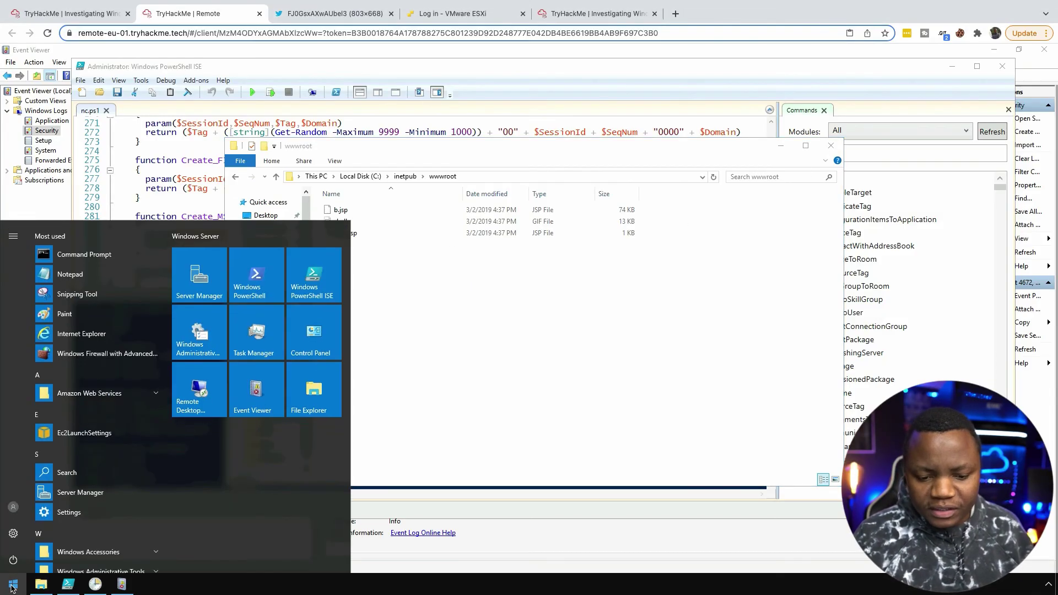
pyautogui.write('fire')
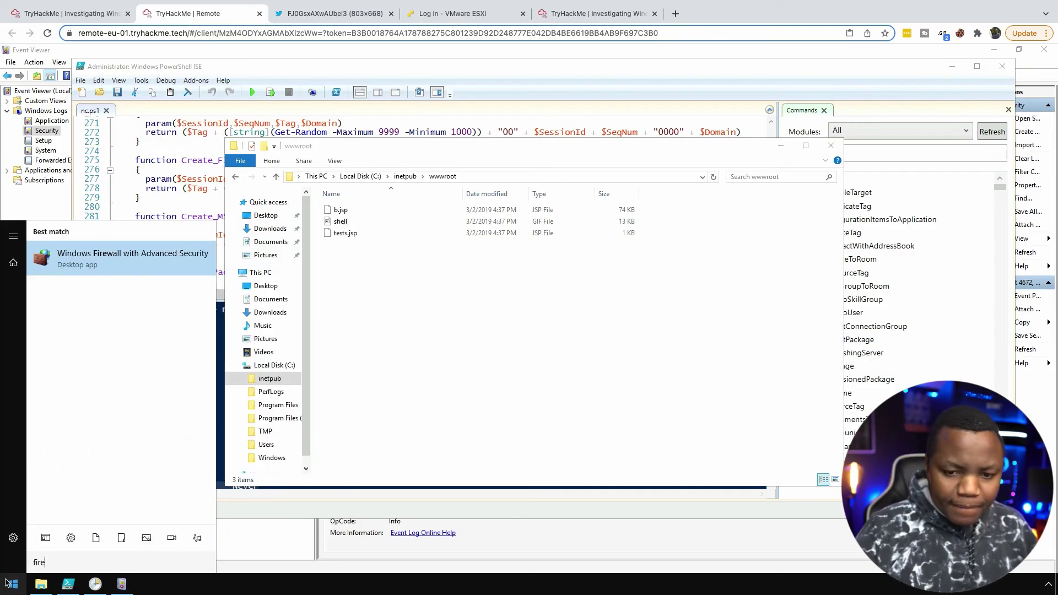
pyautogui.click(125, 254)
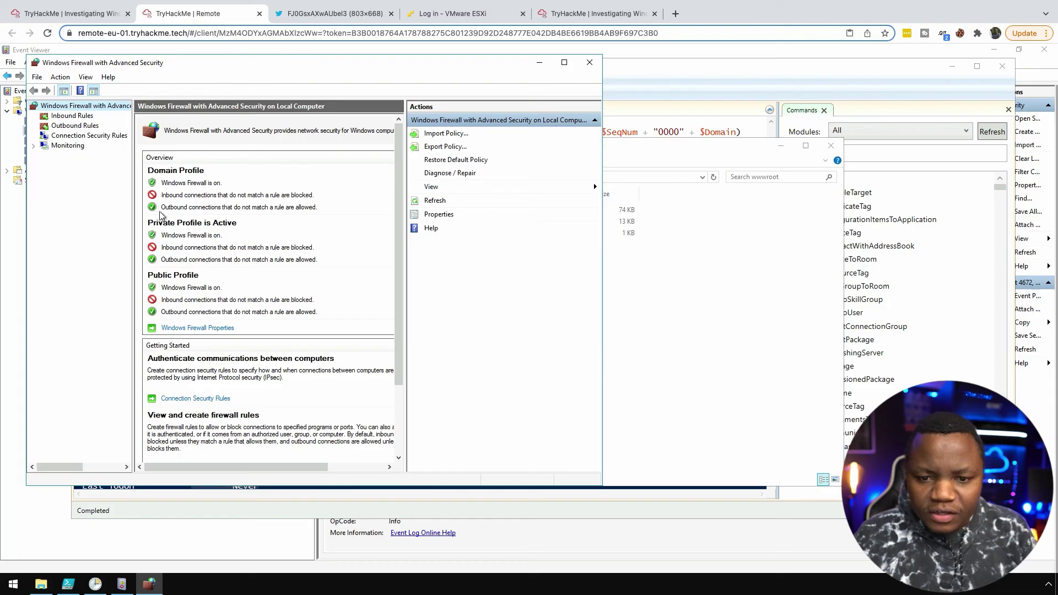
# - Show the inbound rules maximized and select the development rule allowing local port 1337
pyautogui.click(64, 116)
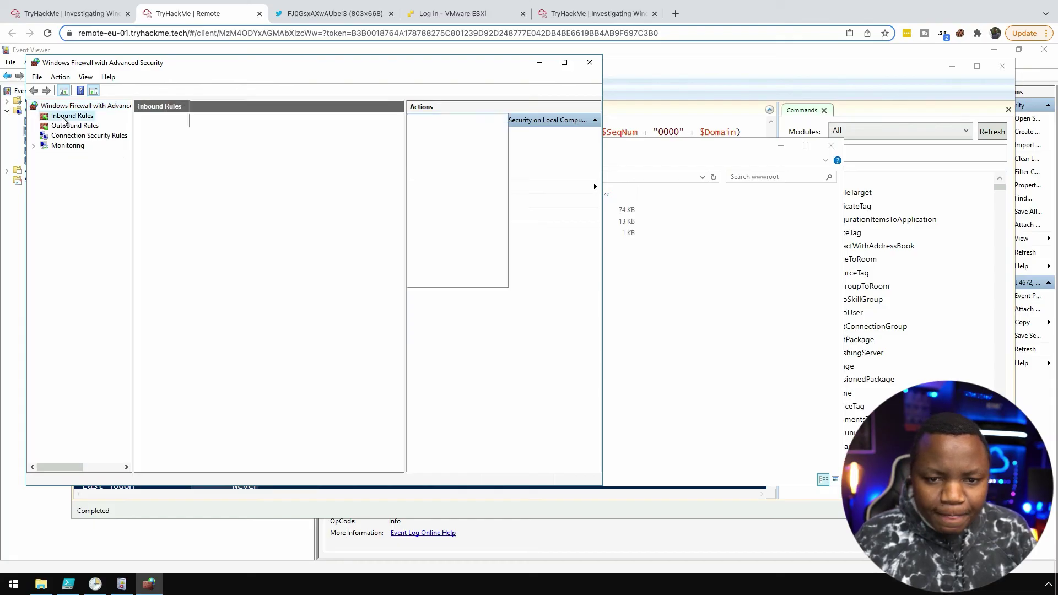
pyautogui.press('super+Up')
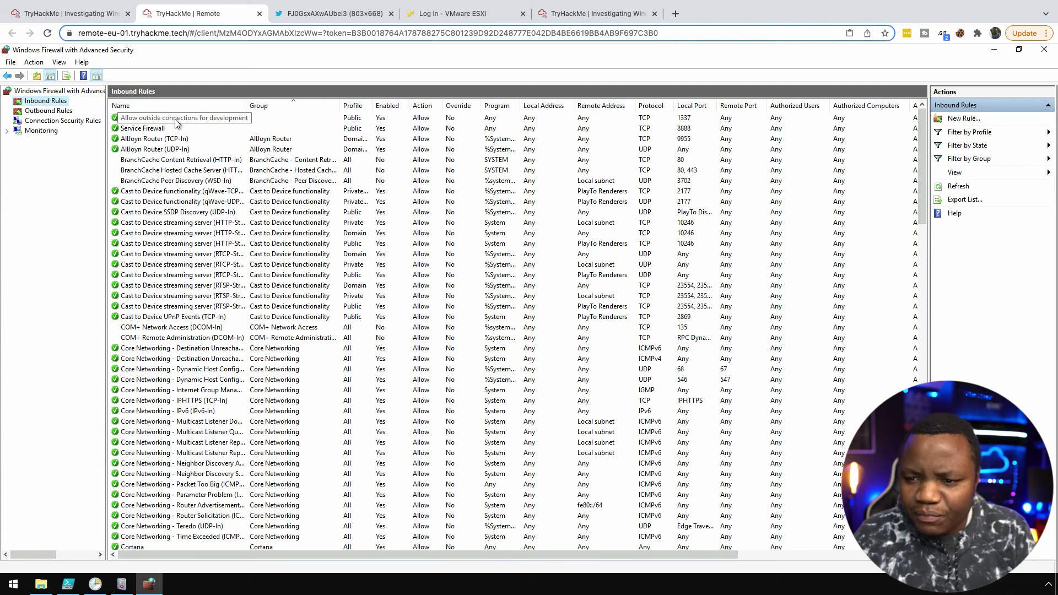
pyautogui.click(177, 119)
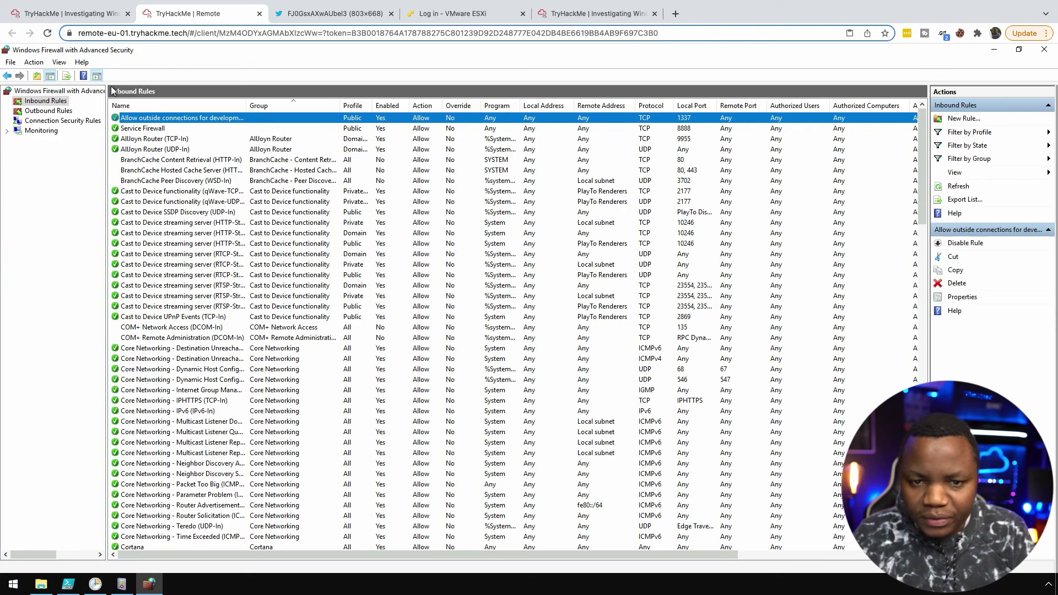
# - Submit 1337 as the last port the attacker opened
pyautogui.click(72, 14)
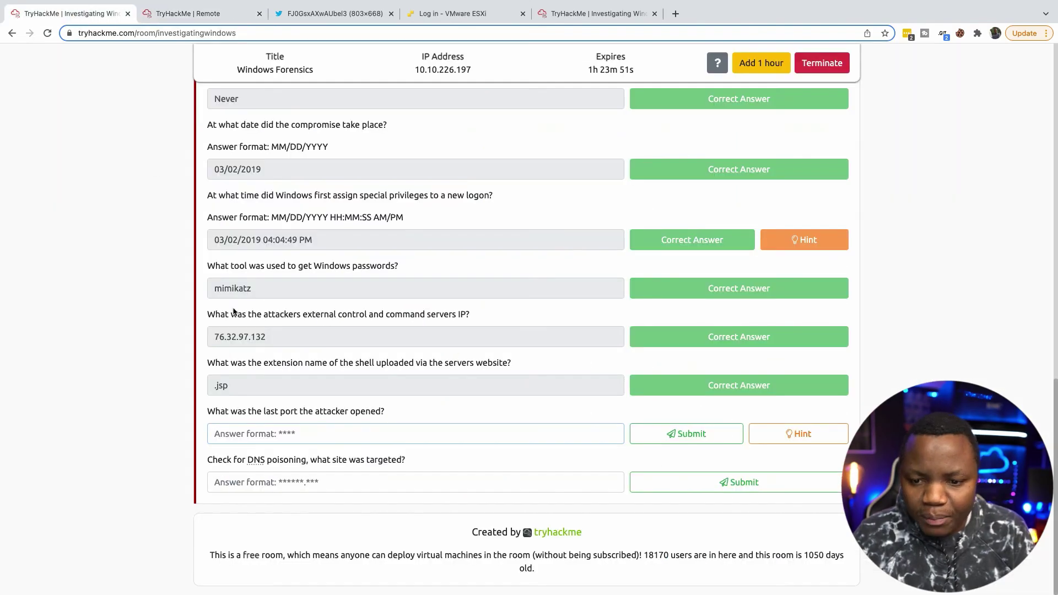
pyautogui.write('1337')
pyautogui.click(671, 435)
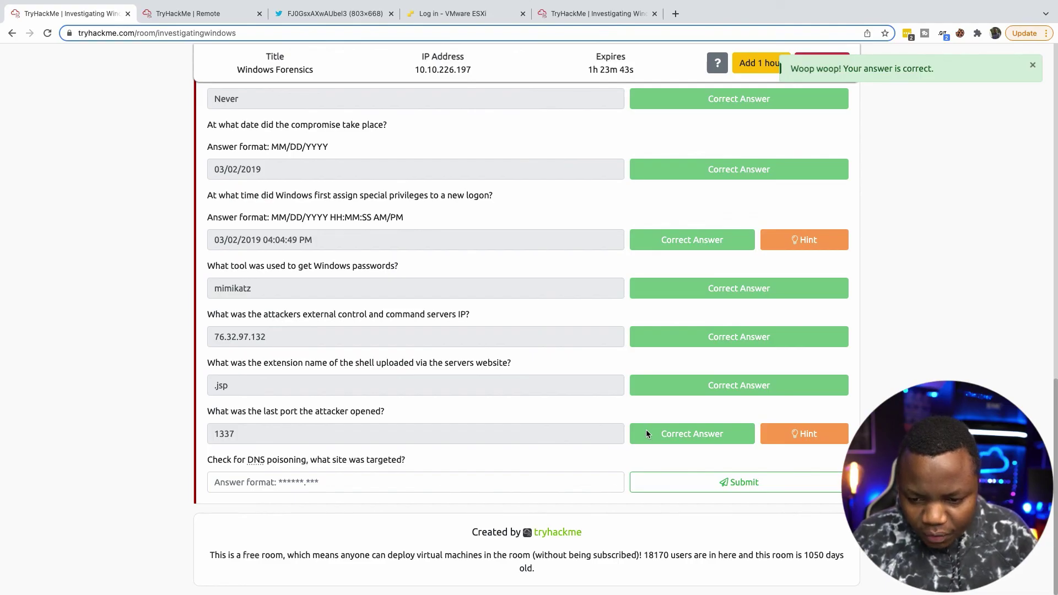
pyautogui.click(237, 485)
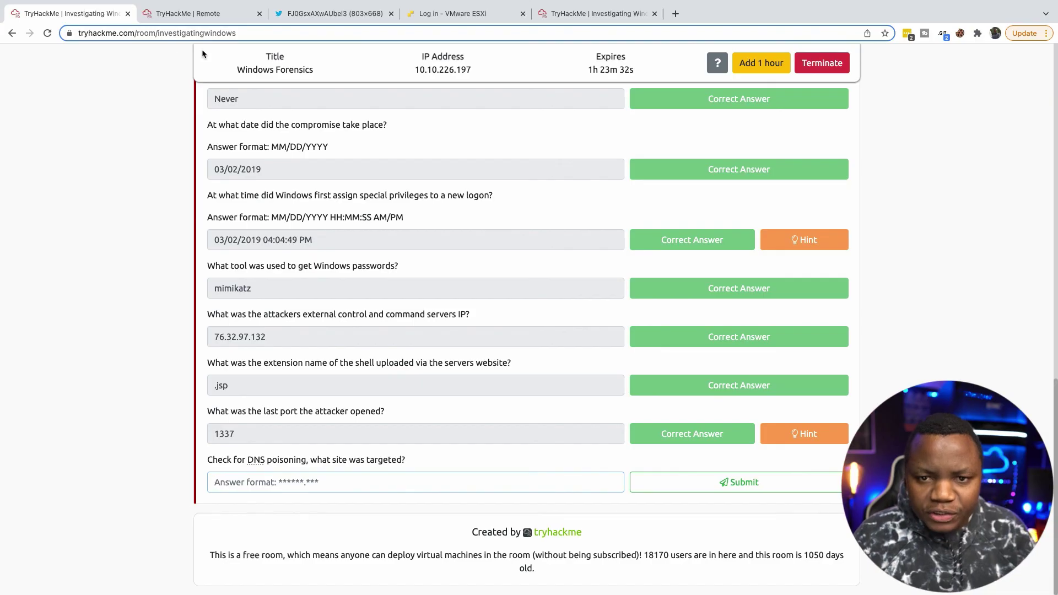
# - Browse to C:\Windows\System32\drivers\etc and open the hosts file in Notepad
pyautogui.click(187, 15)
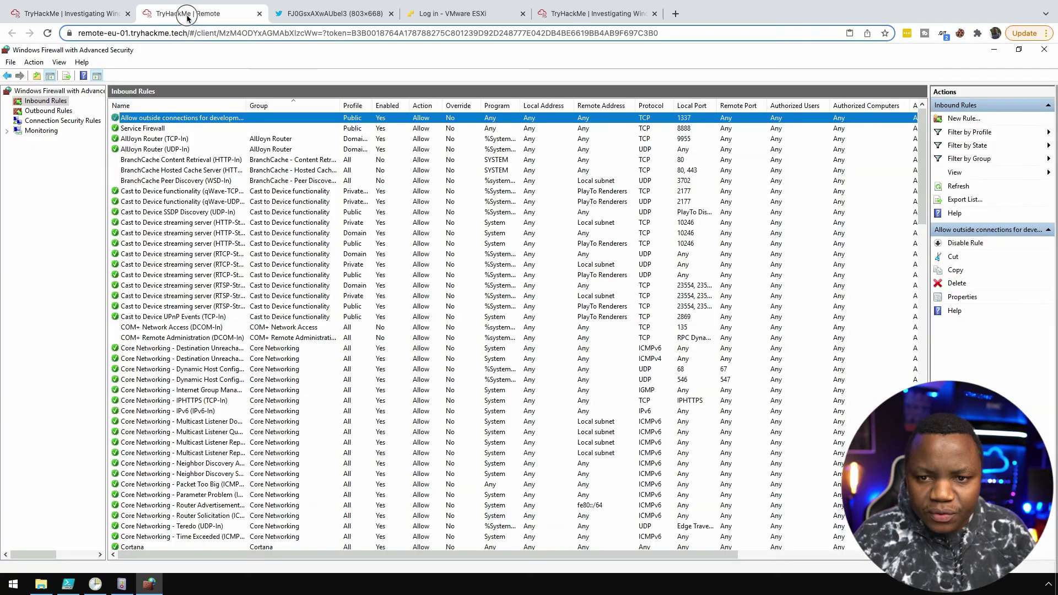
pyautogui.hotkey('alt', 'Tab')
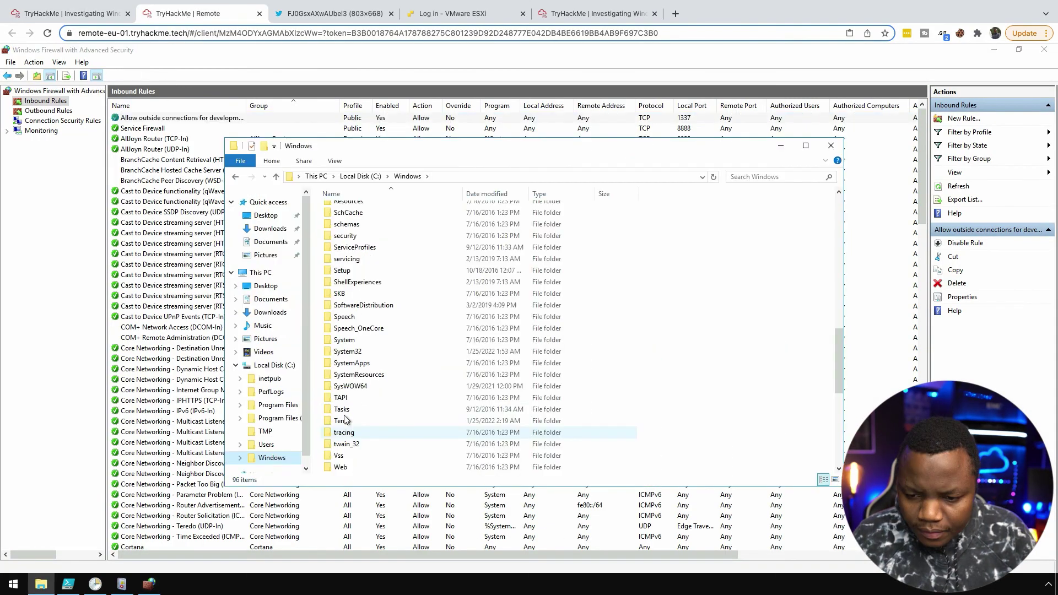
pyautogui.doubleClick(349, 357)
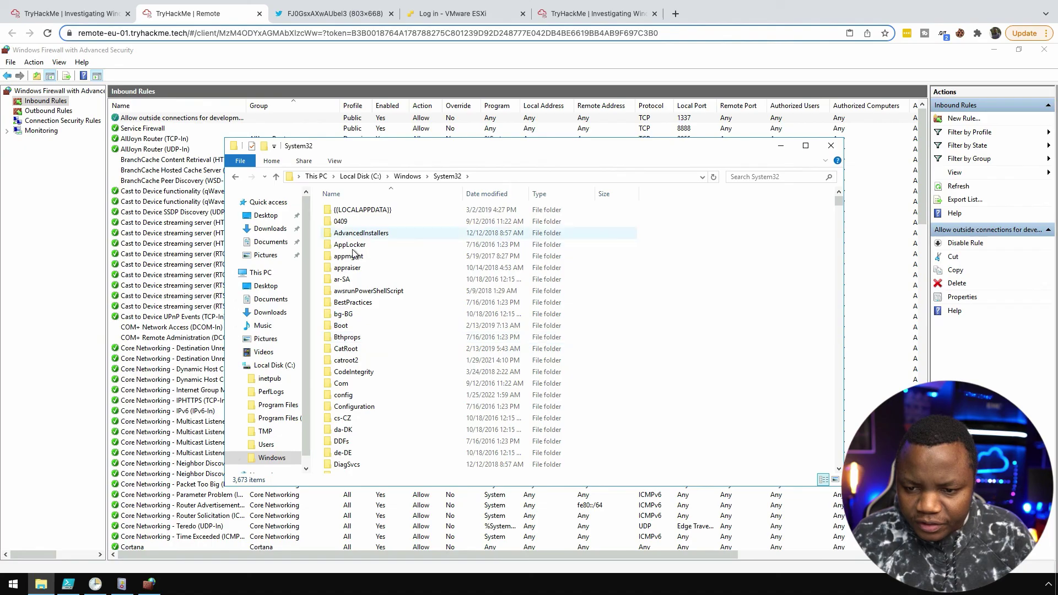
pyautogui.doubleClick(344, 433)
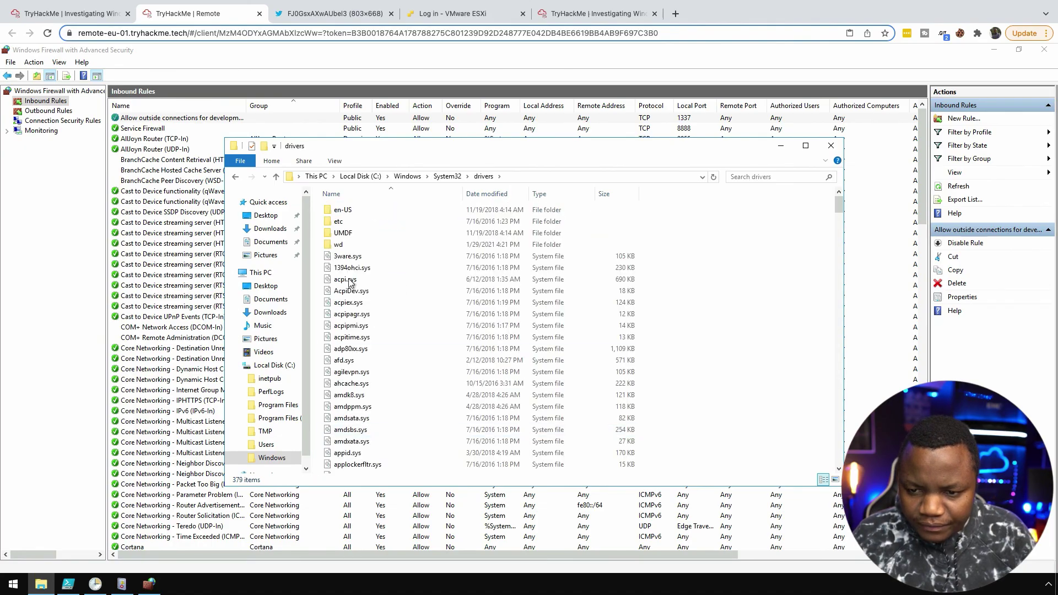
pyautogui.click(337, 223)
pyautogui.doubleClick(337, 223)
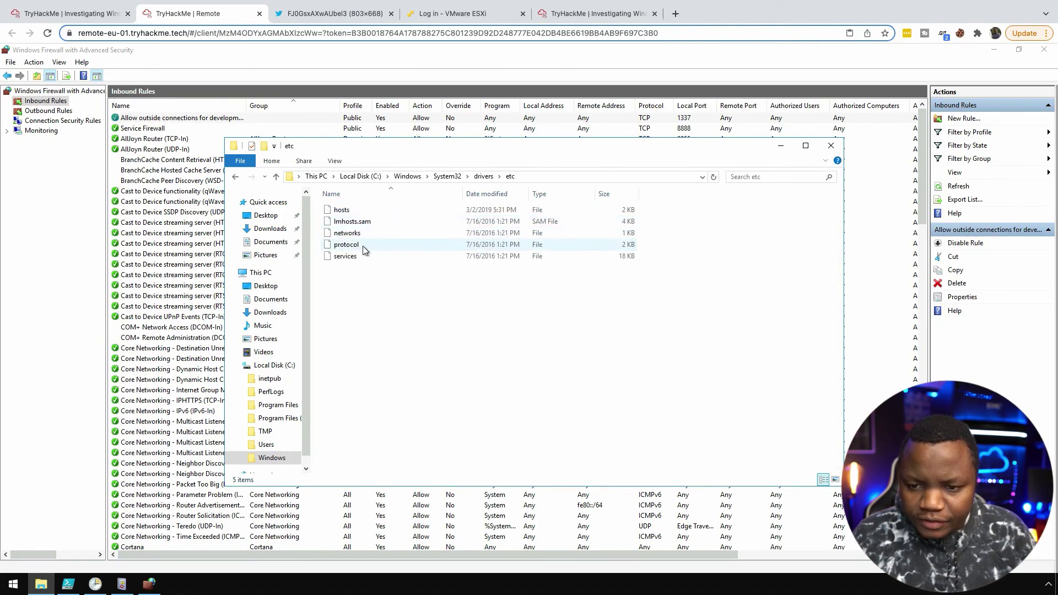
pyautogui.click(339, 212)
pyautogui.doubleClick(339, 213)
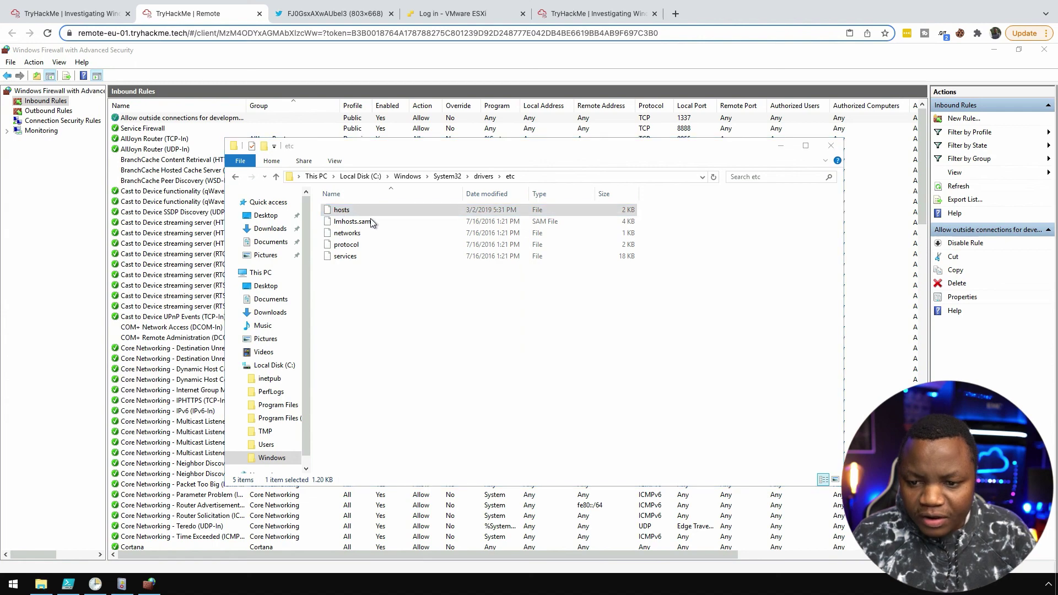
pyautogui.click(477, 253)
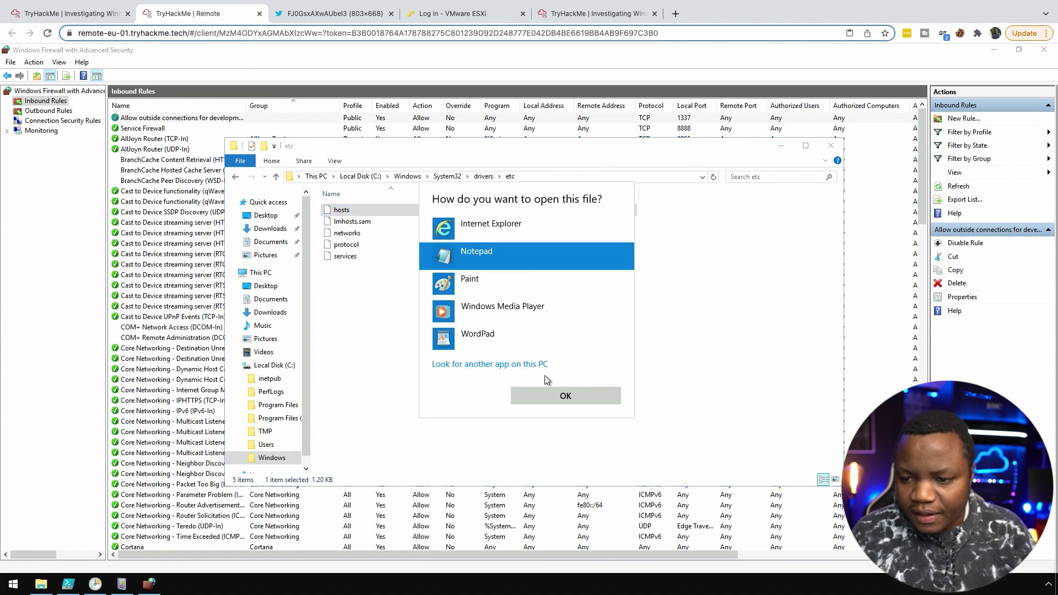
pyautogui.click(560, 396)
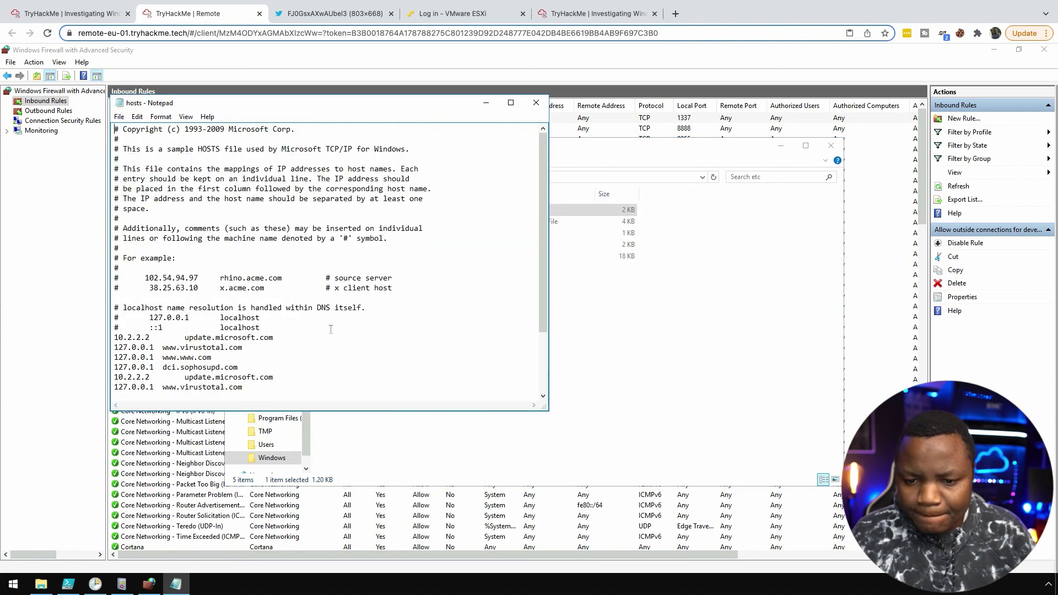
pyautogui.scroll(-3, 250, 362)
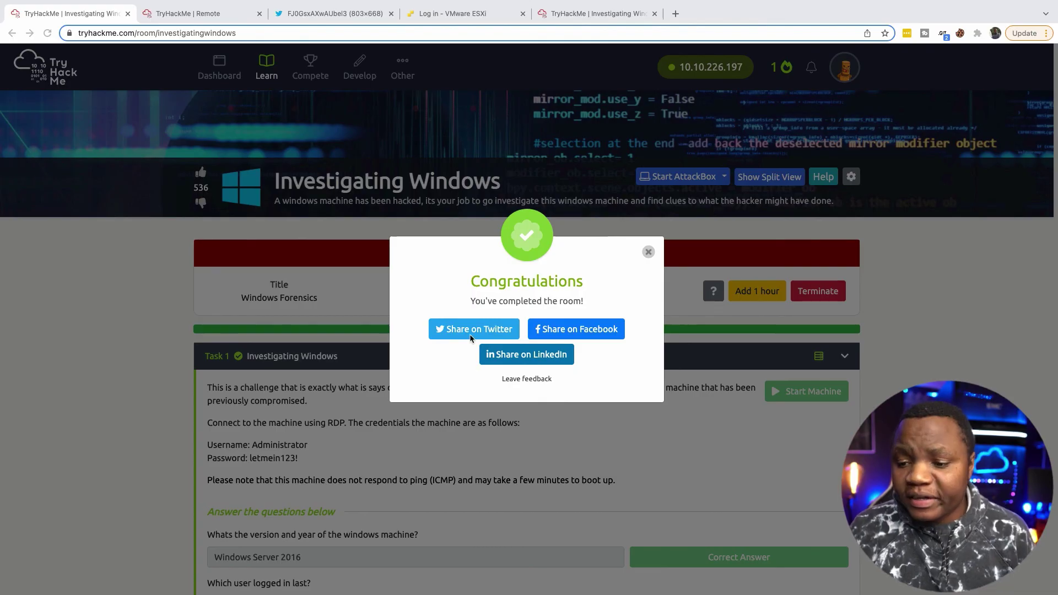
# - Dismiss the Congratulations popup and bring up the lab network diagram
pyautogui.click(648, 252)
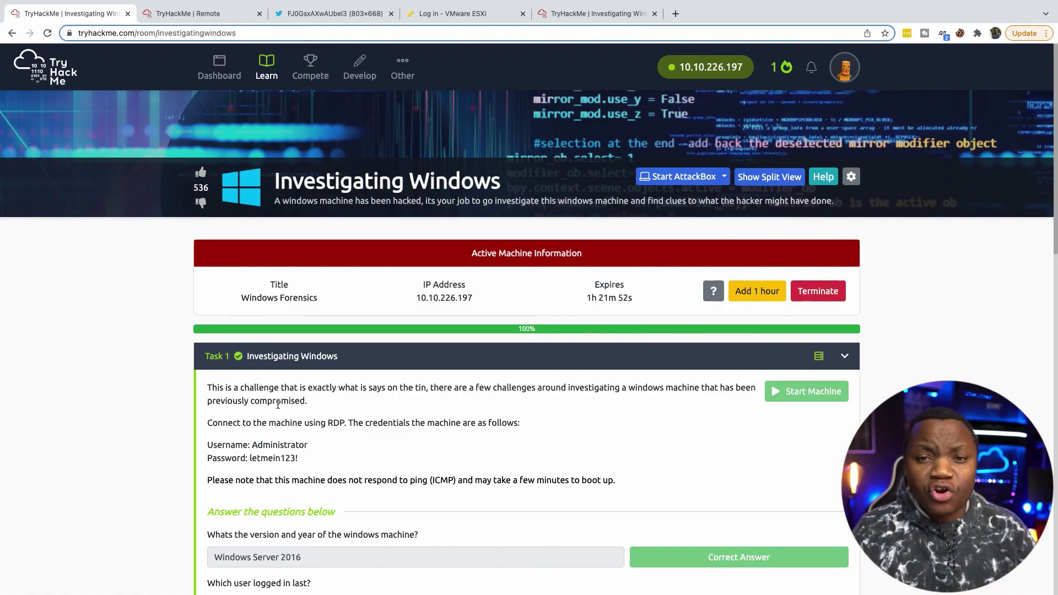
pyautogui.scroll(-3, 308, 403)
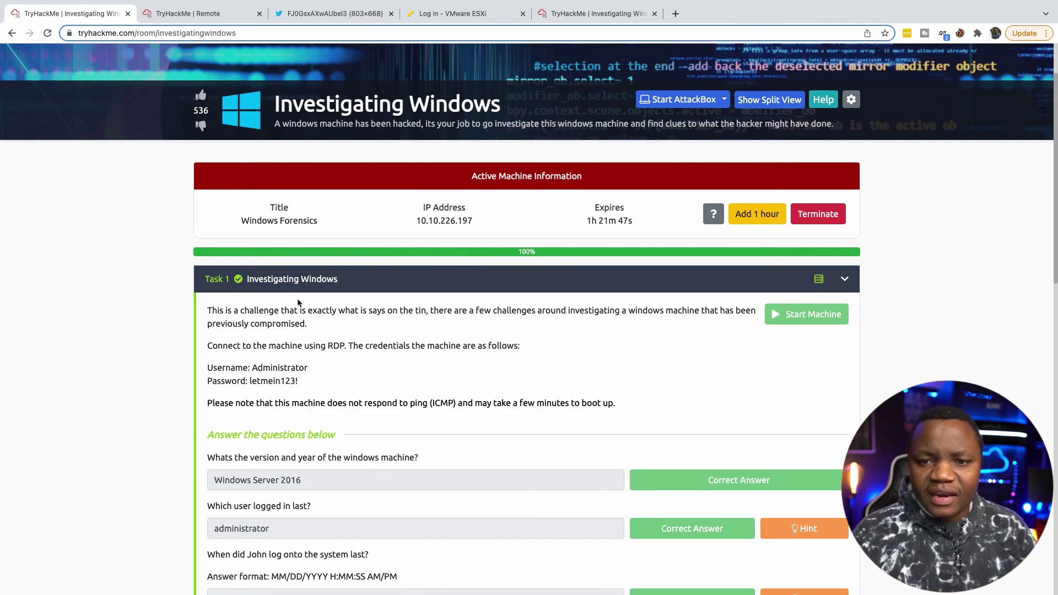
pyautogui.click(309, 13)
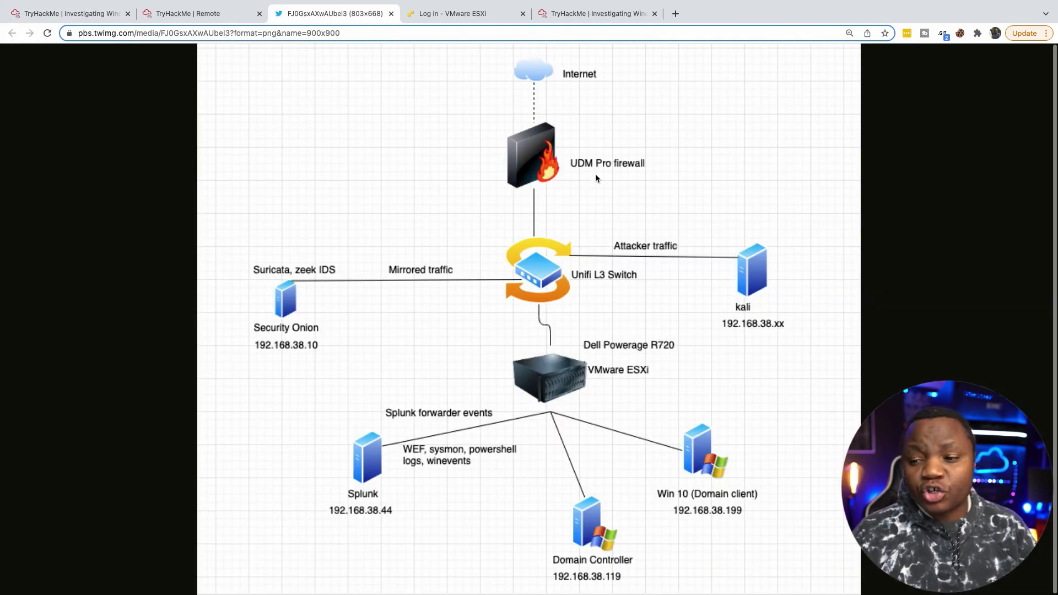